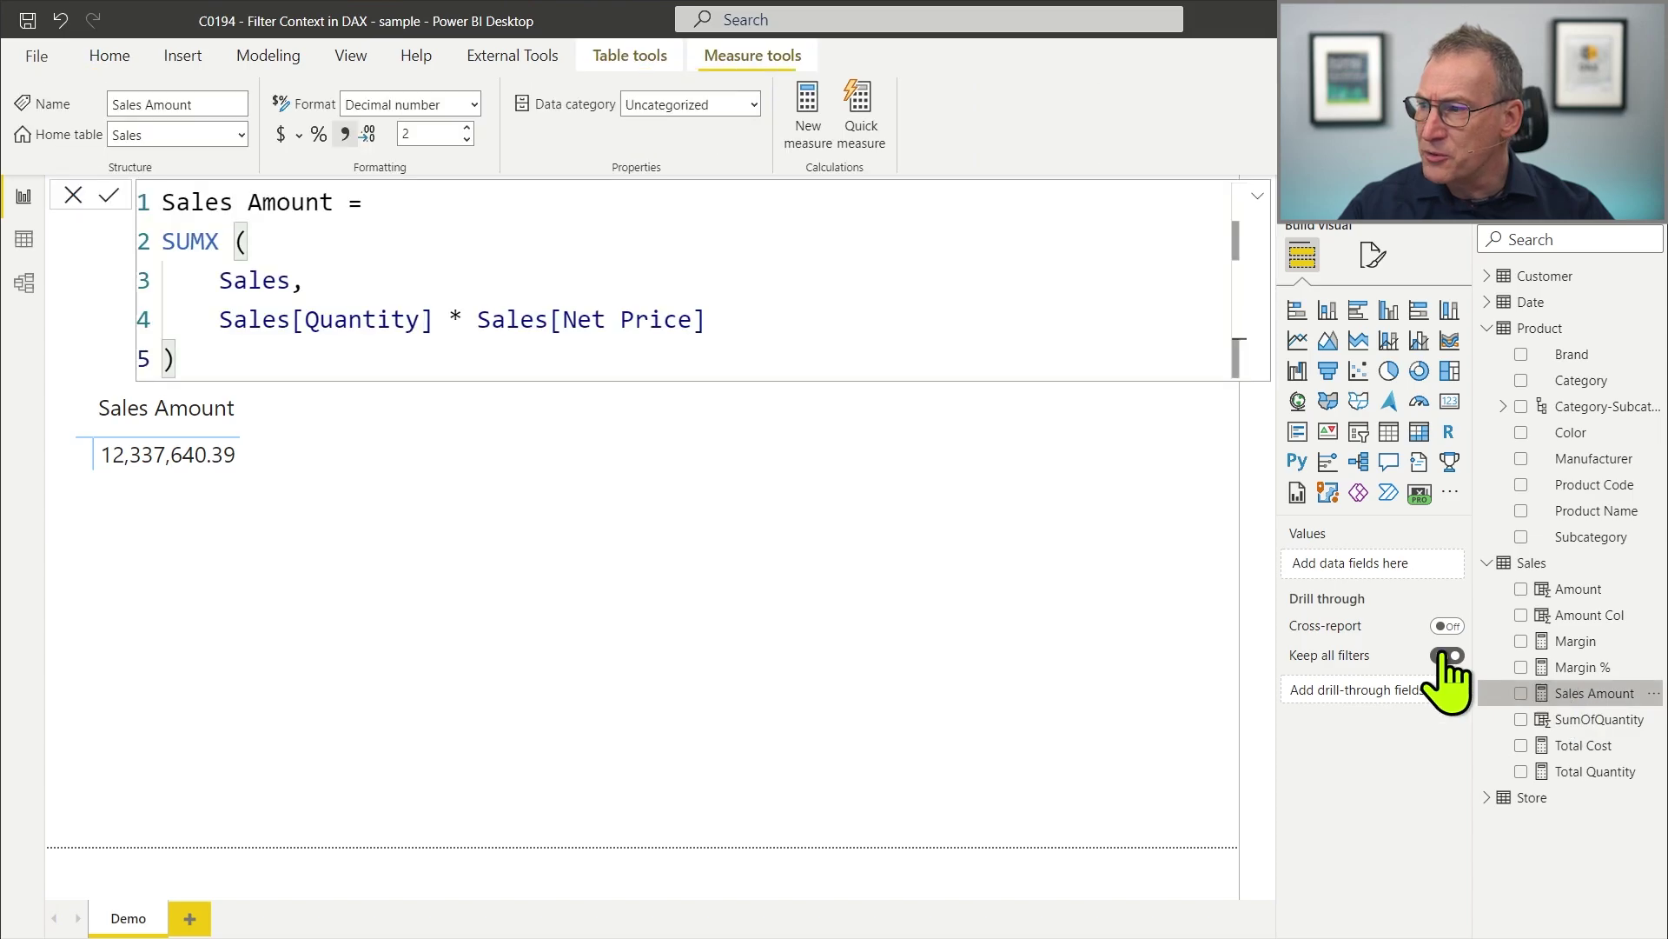
Step: Examine the Sales Amount measure's formula: the SUMX function, its Sales table argument and the Quantity times Net Price expression
left_click(437, 200)
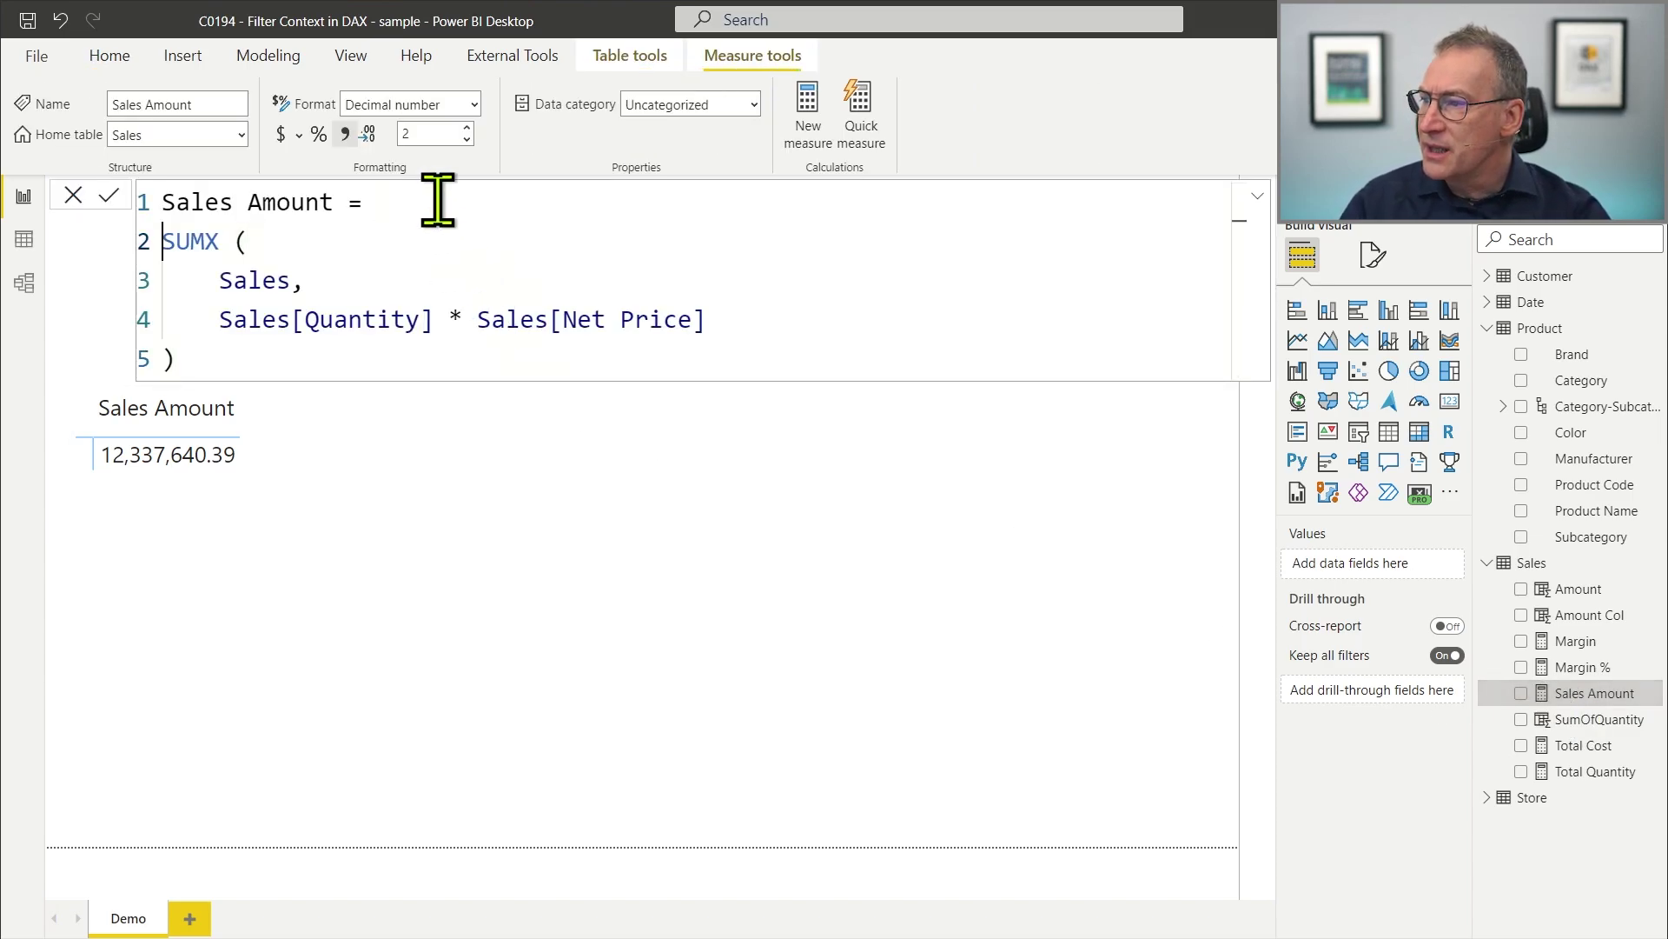
key("shift+End")
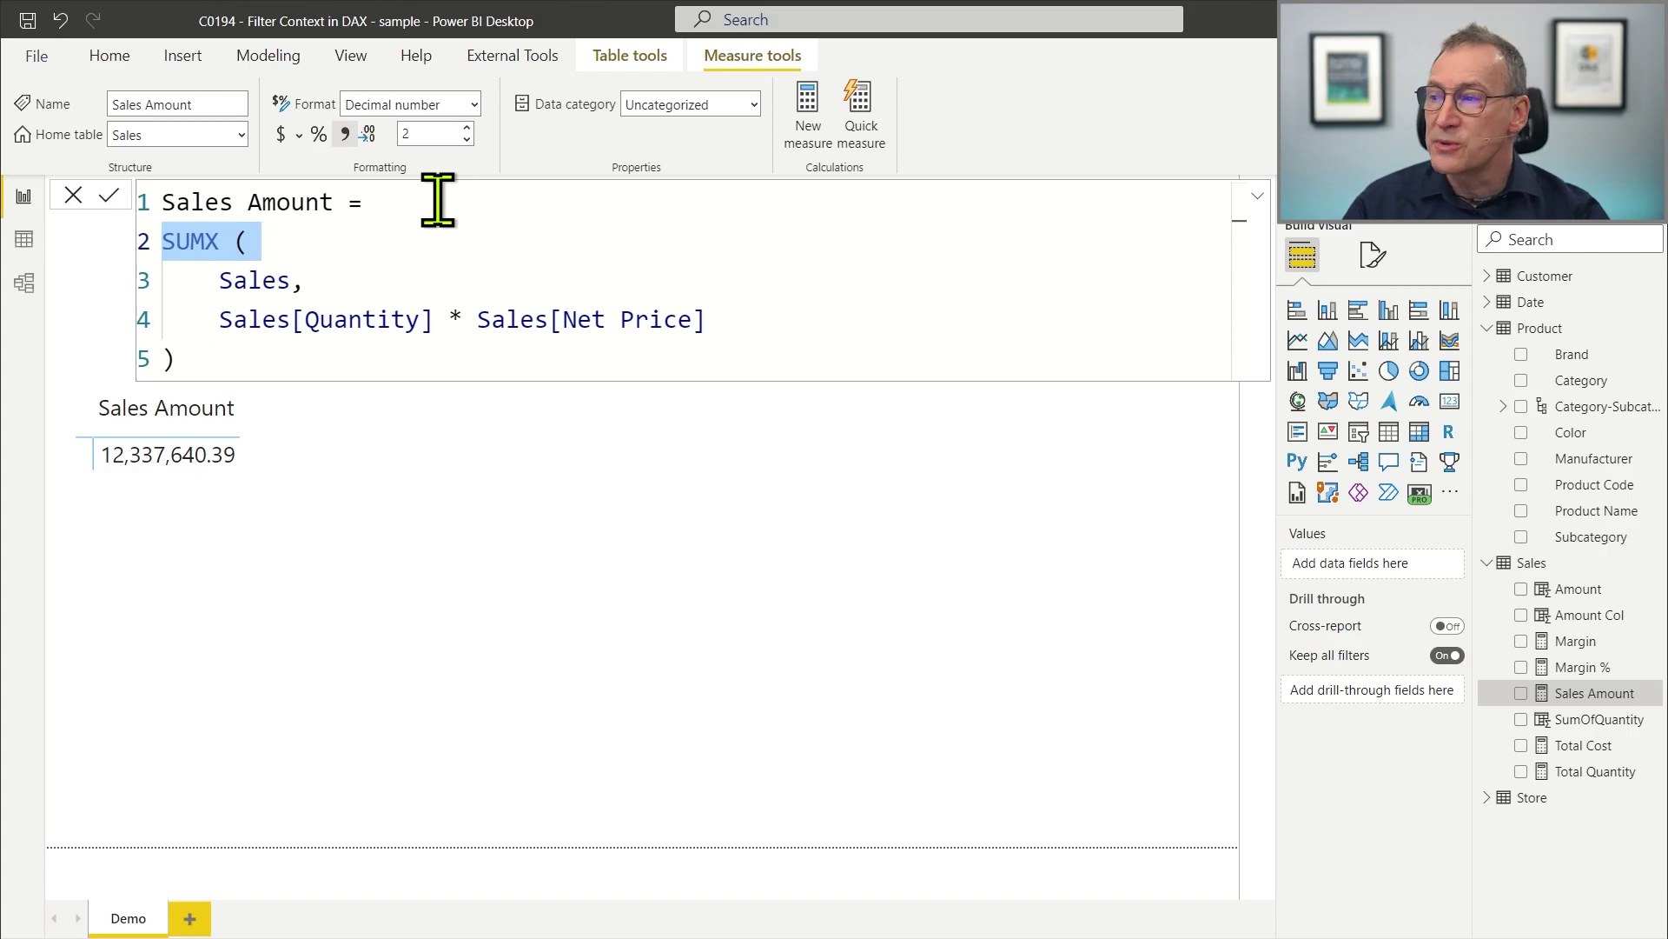
key("Down")
key("Home")
key("Home")
key("shift+Down")
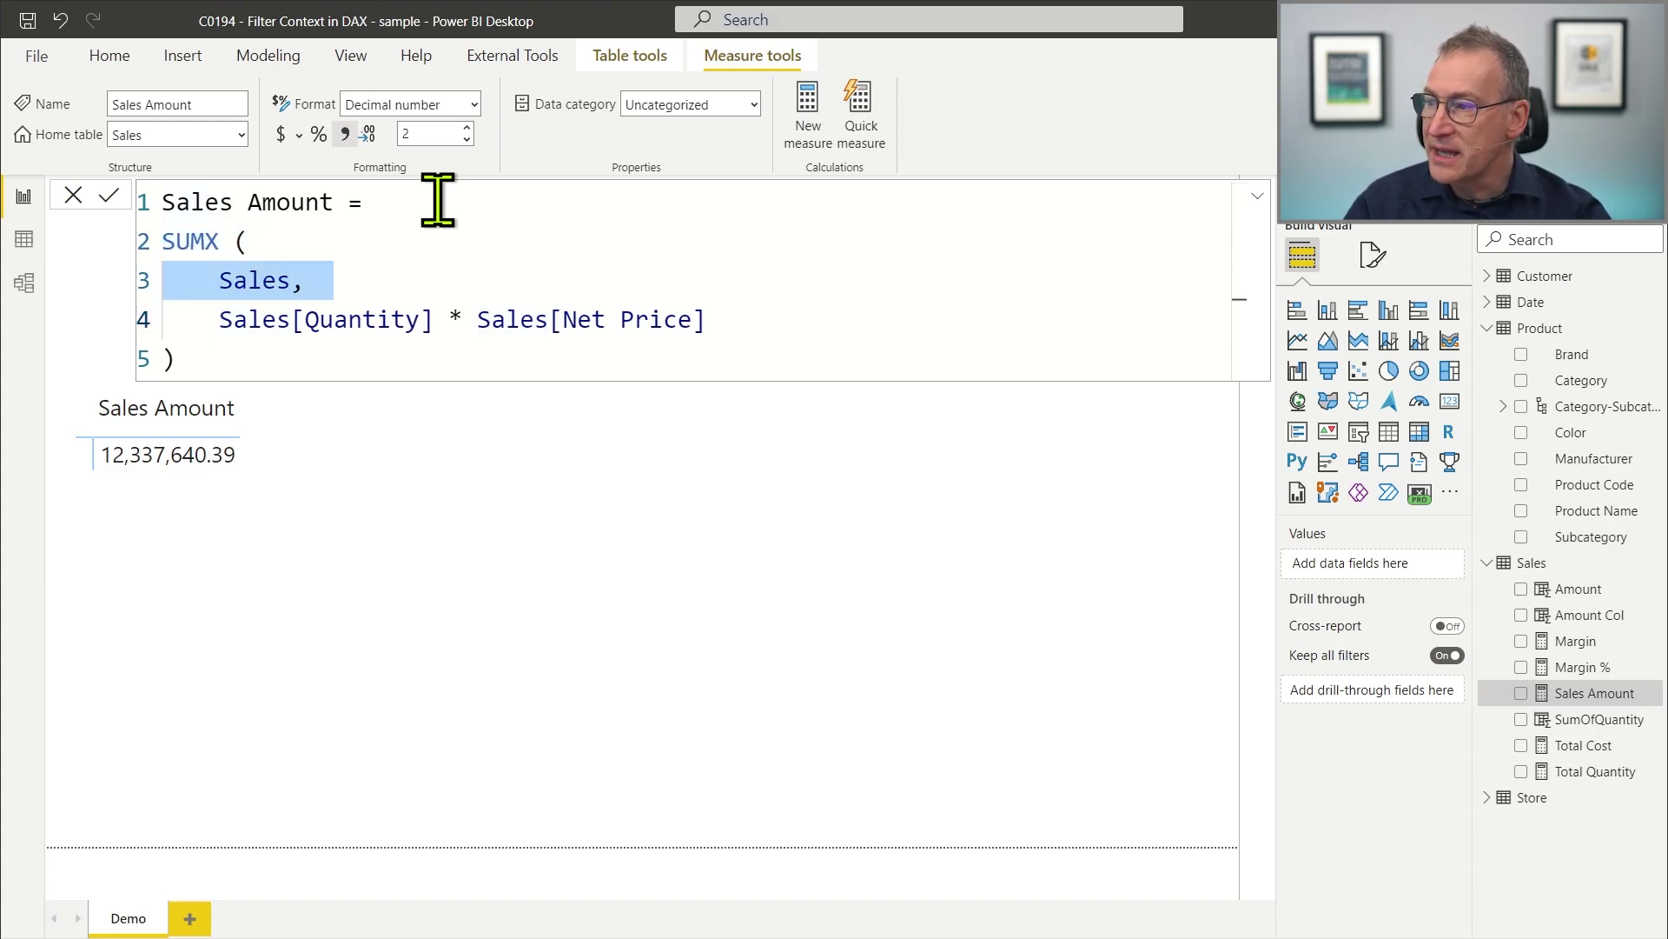
key("Down")
key("Up")
key("shift+Down")
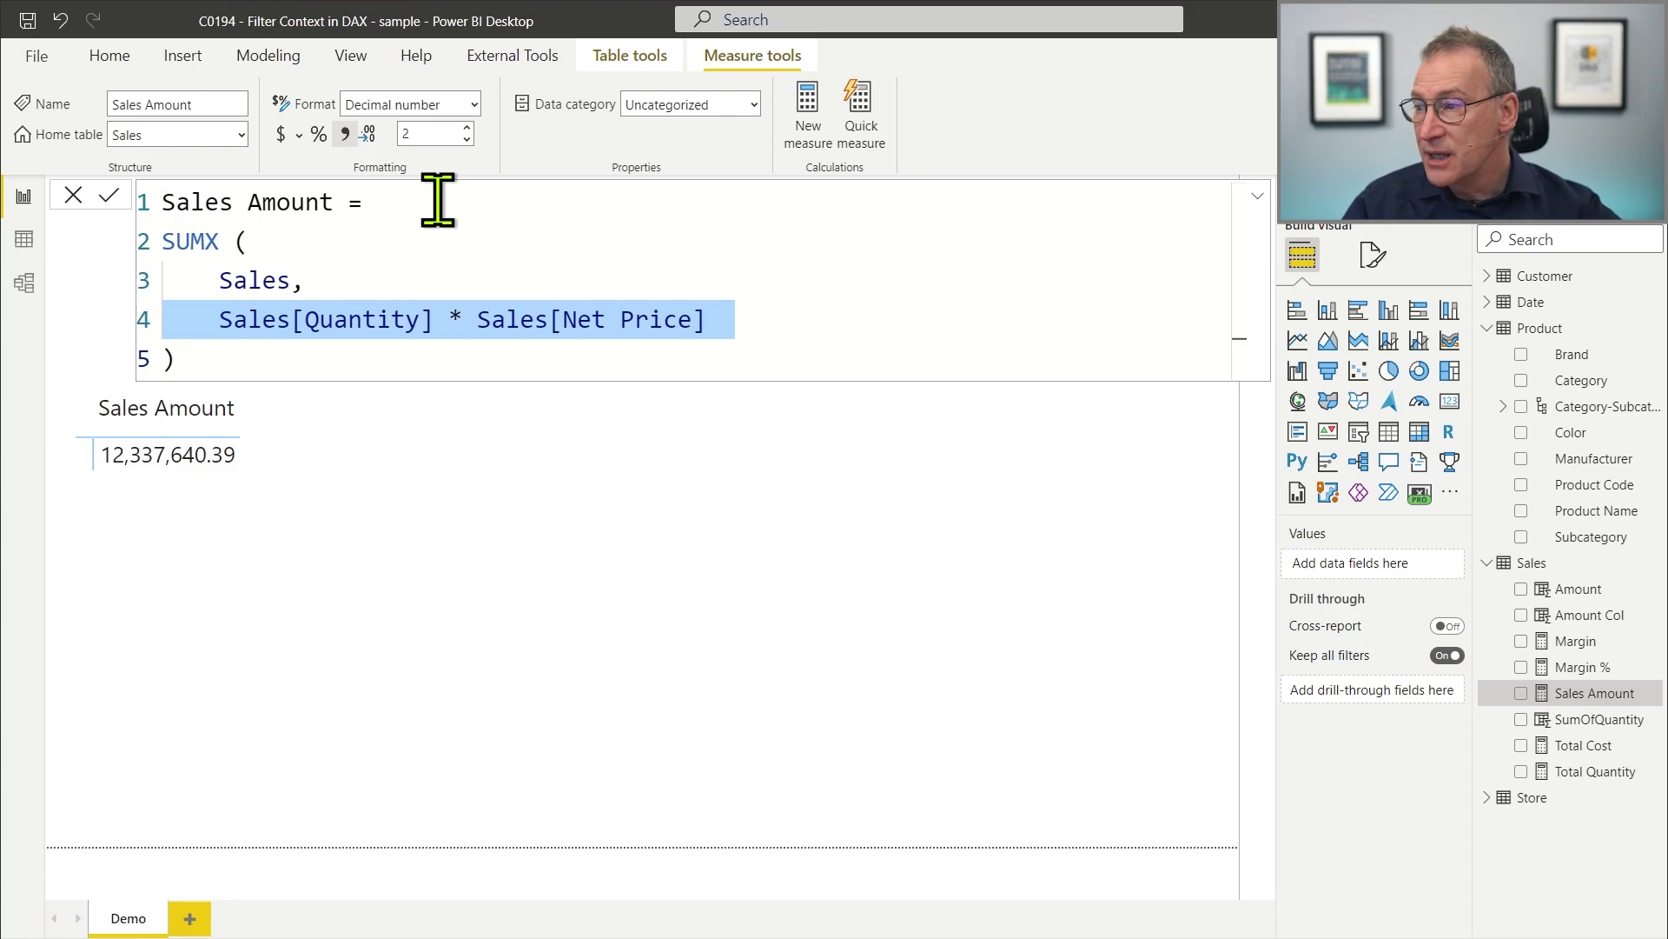
left_click(343, 324)
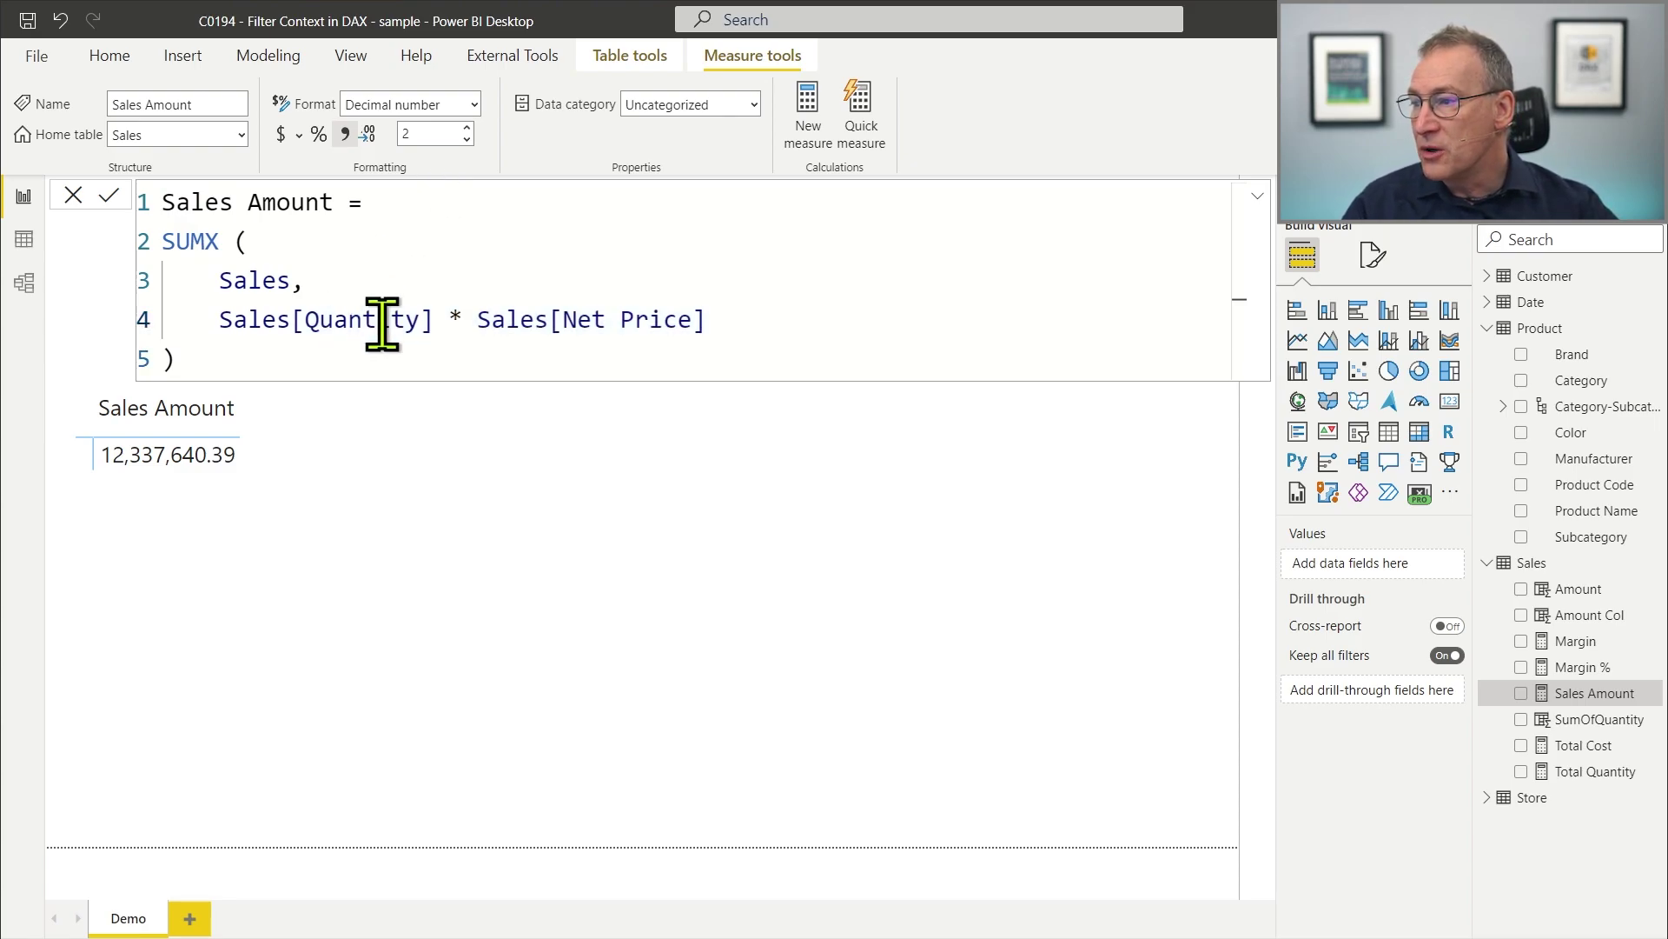
left_click(683, 326)
key("ctrl+shift+Left")
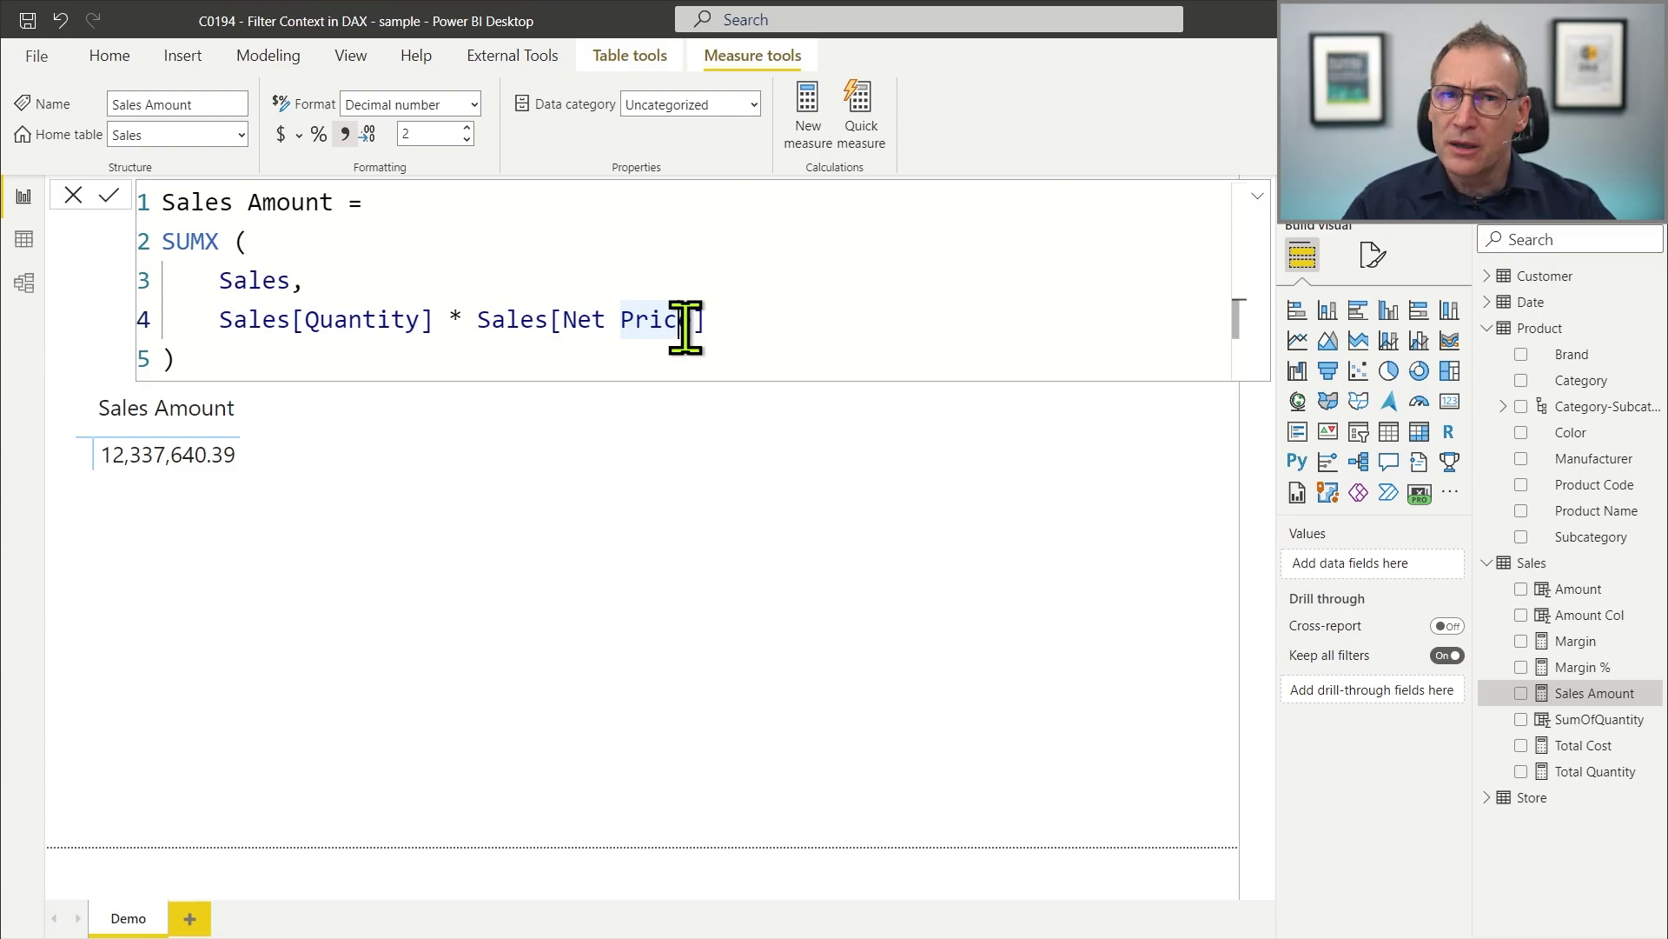
left_click_drag(209, 280, 290, 296)
left_click(213, 278)
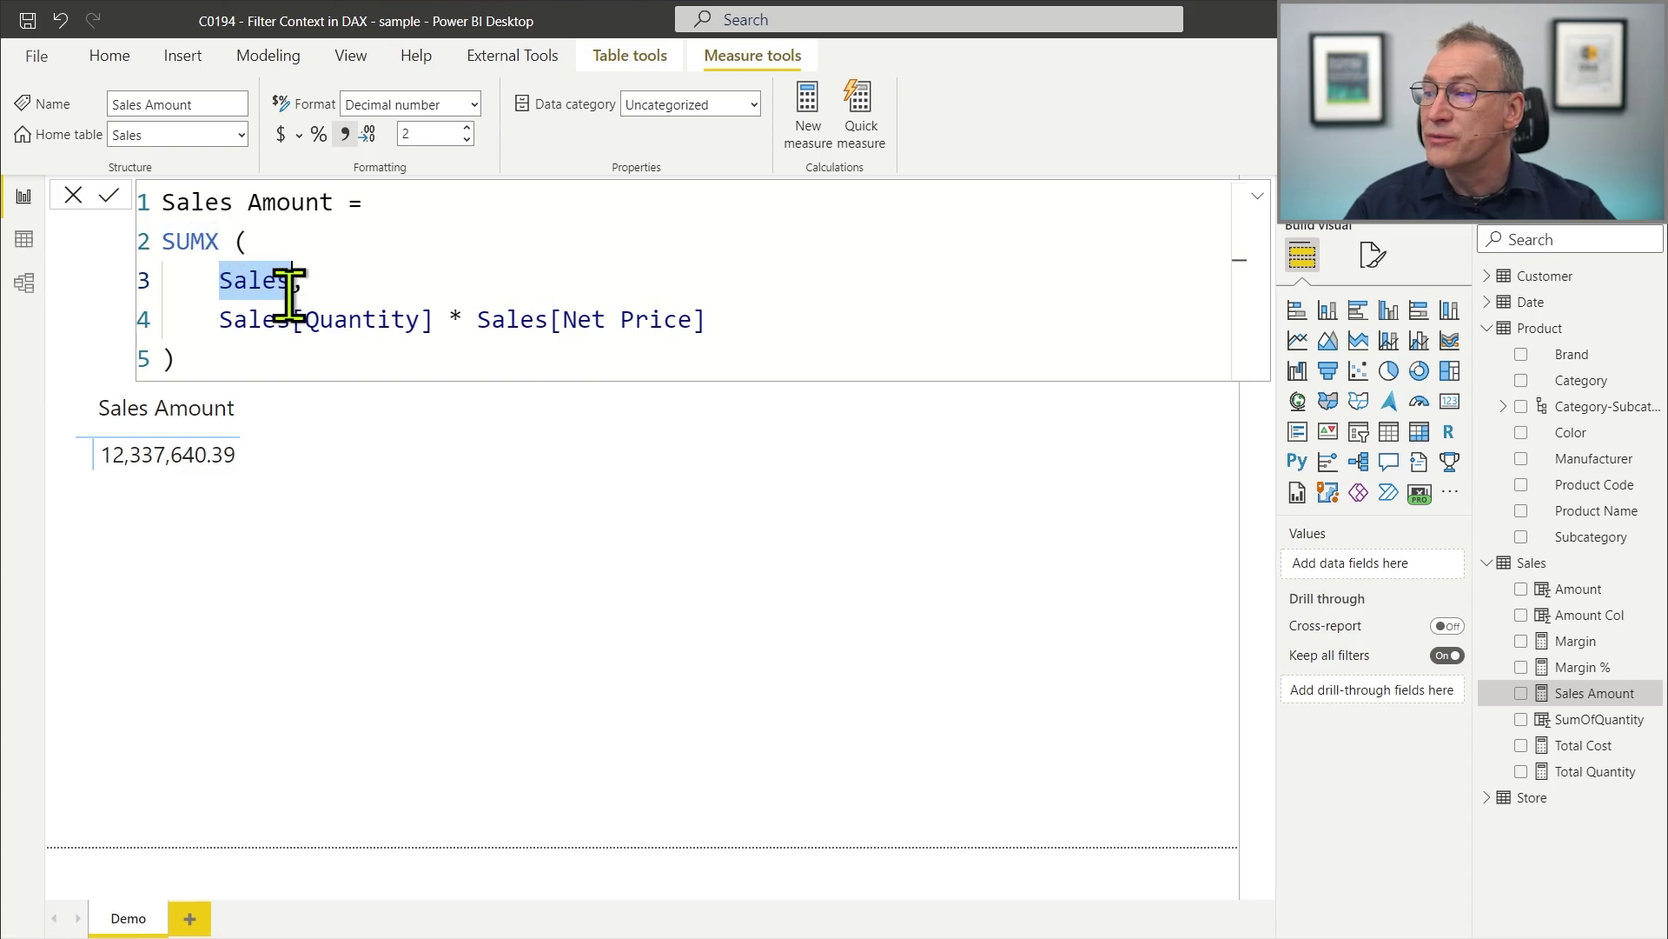
left_click(220, 320)
key("ctrl+l")
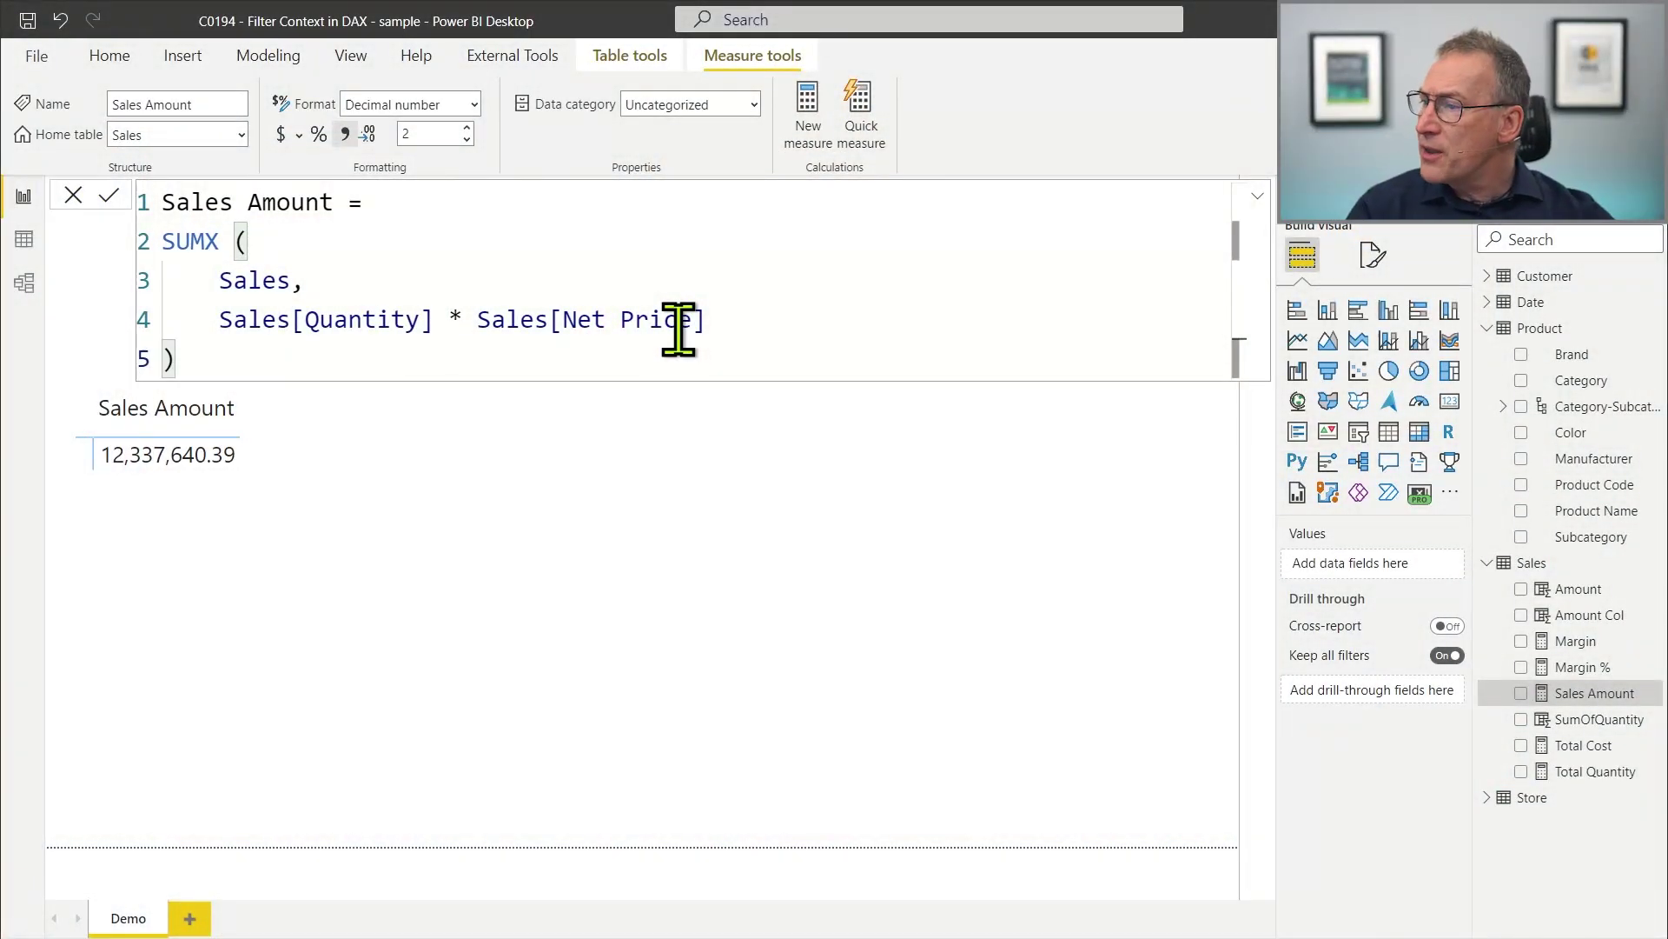
left_click_drag(218, 282, 292, 282)
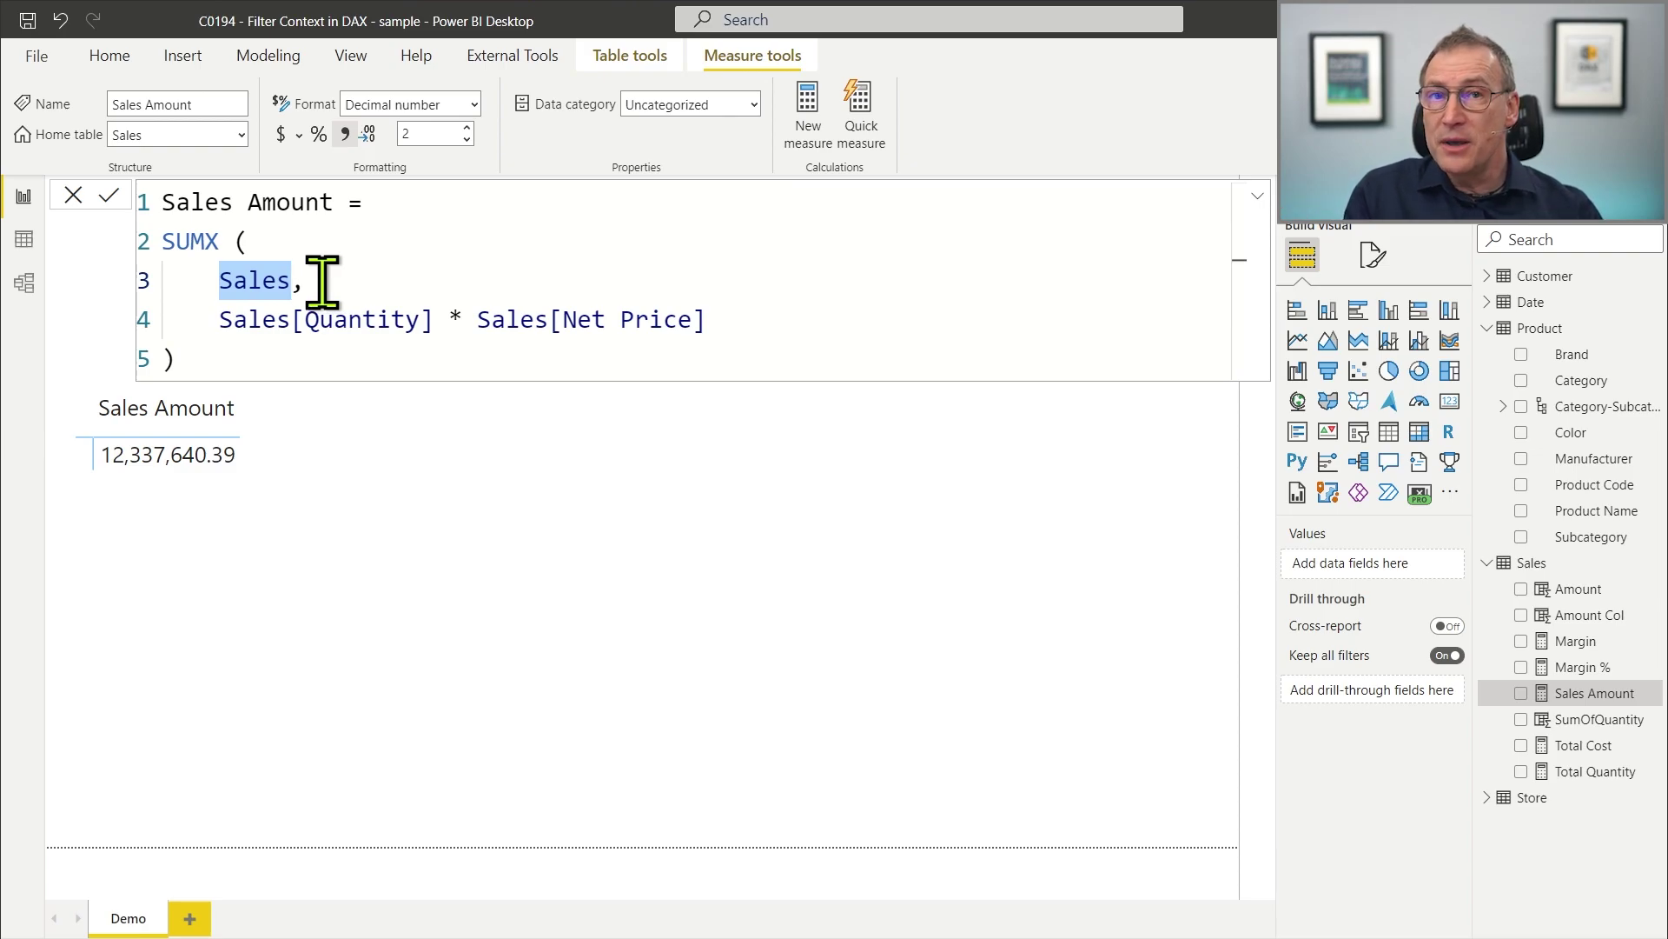
left_click(300, 248)
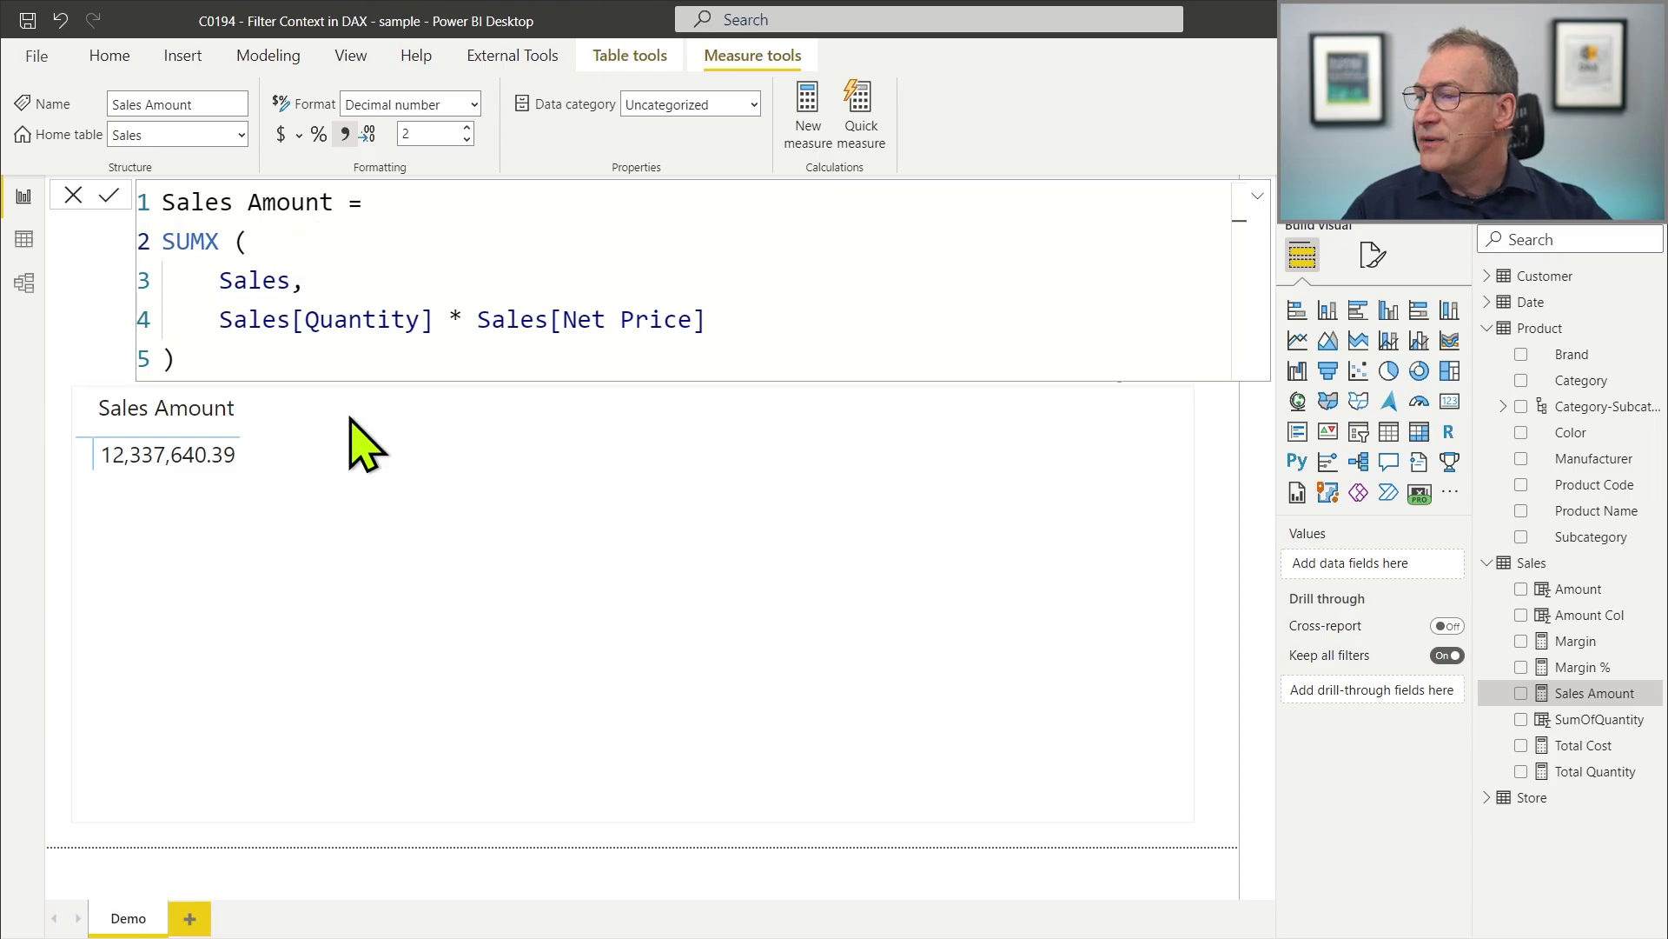
Step: Add the Product table's Brand column to the rows of the Sales Amount matrix, with the measure's formula displayed
left_click(361, 439)
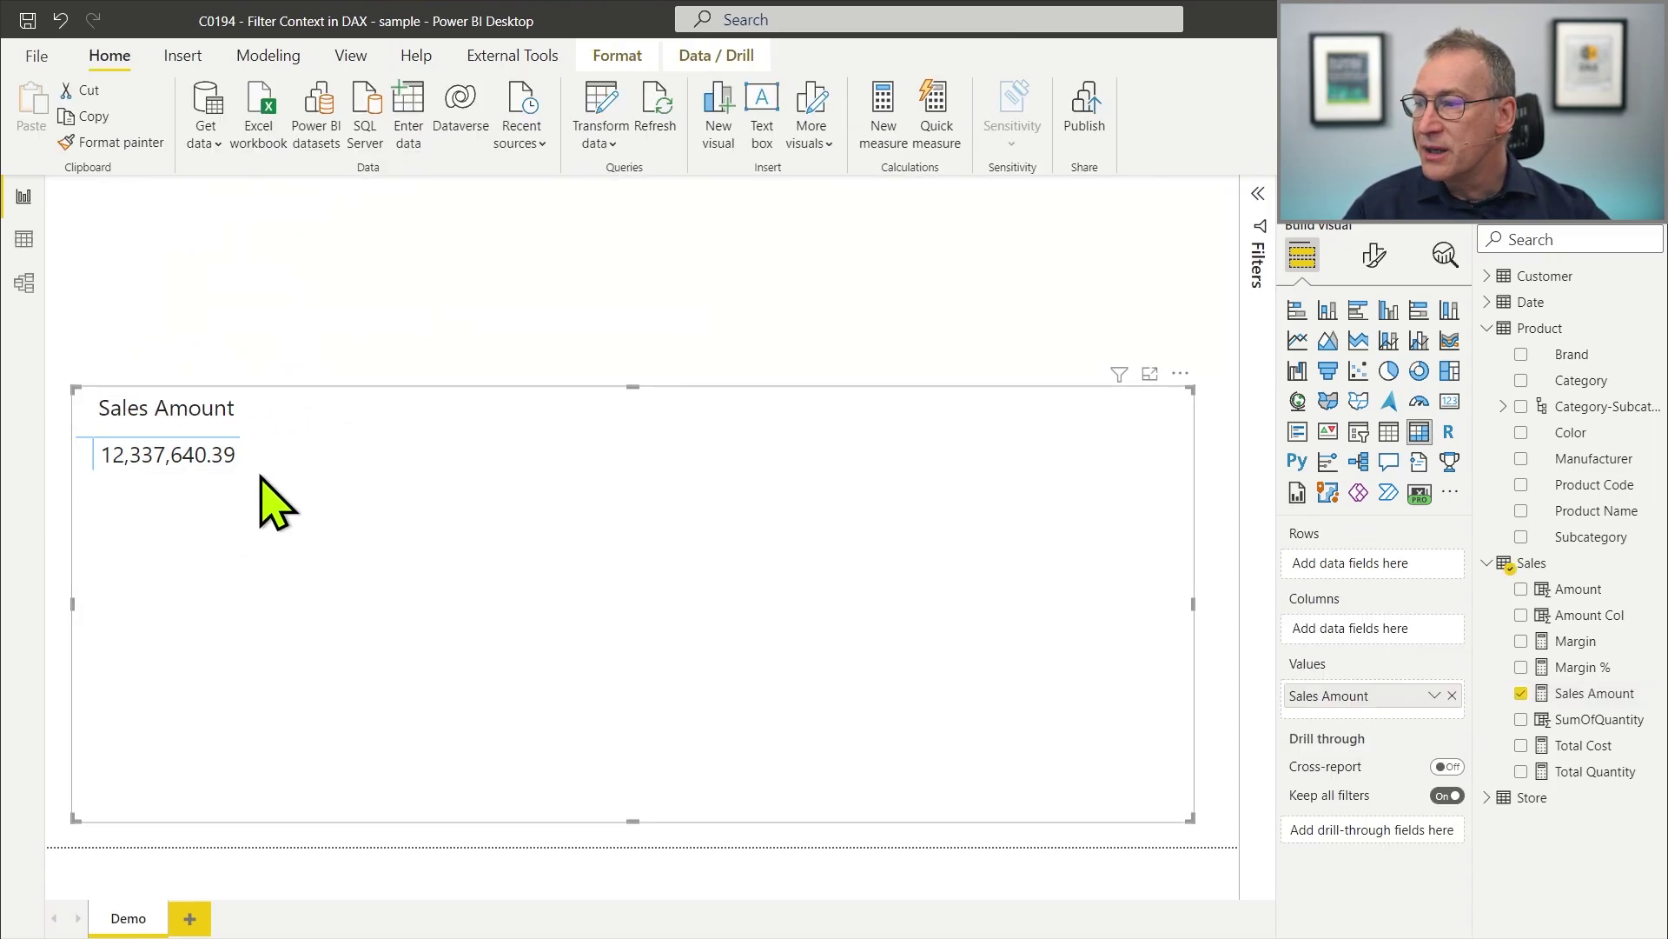
left_click(1595, 692)
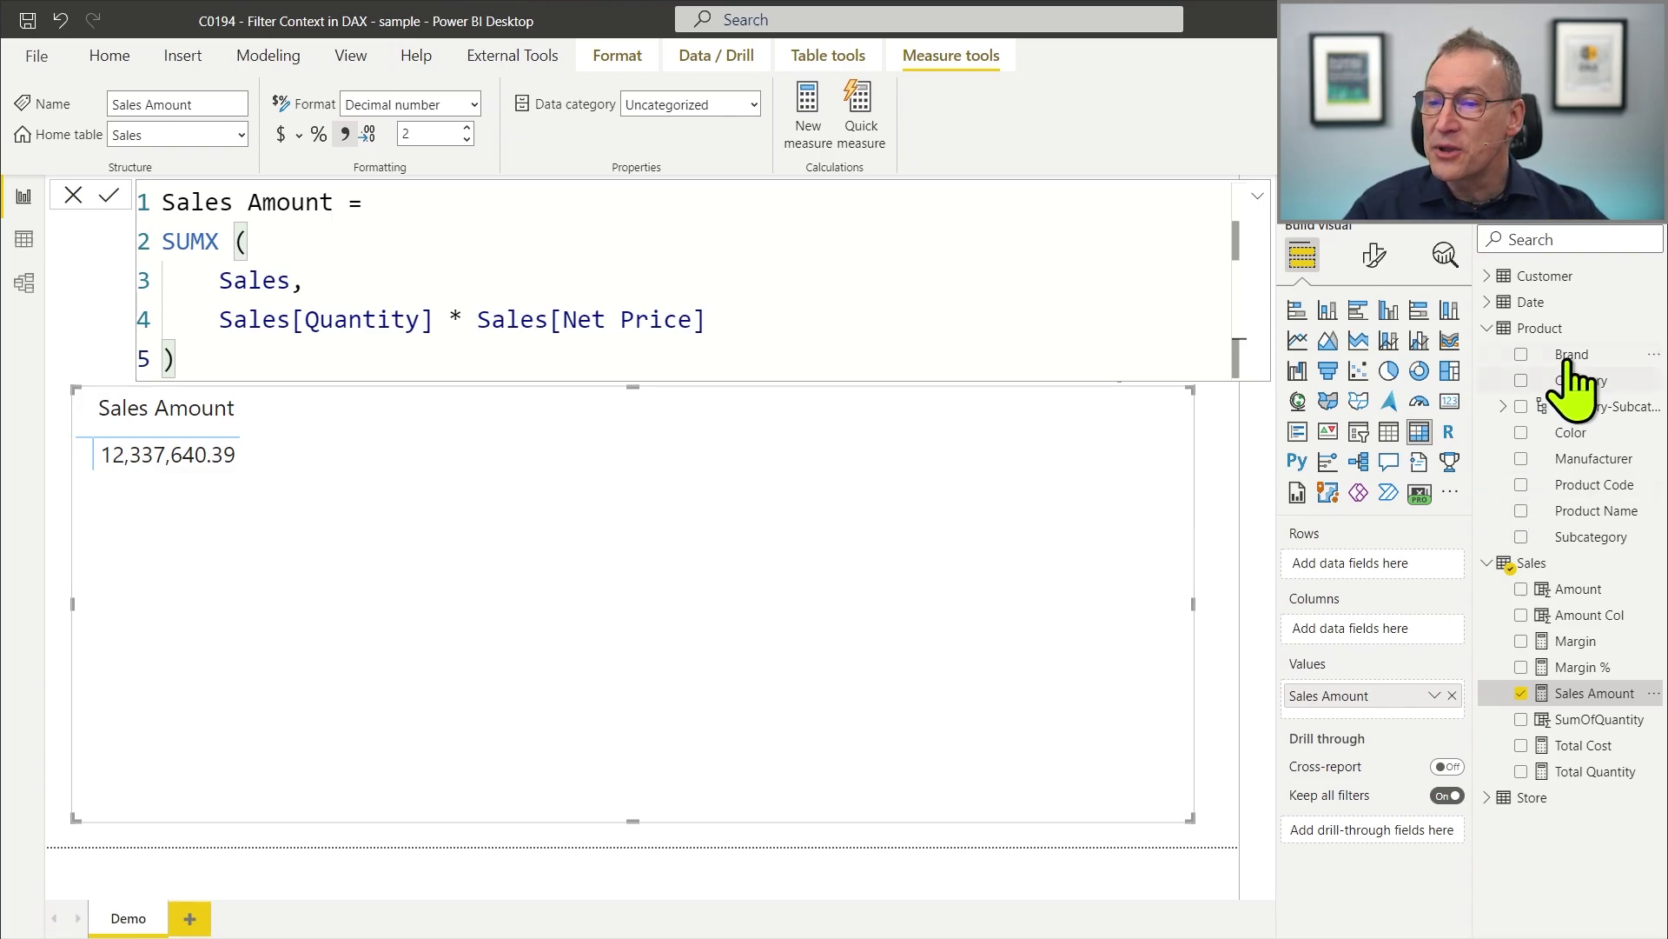
left_click_drag(1583, 363, 1395, 575)
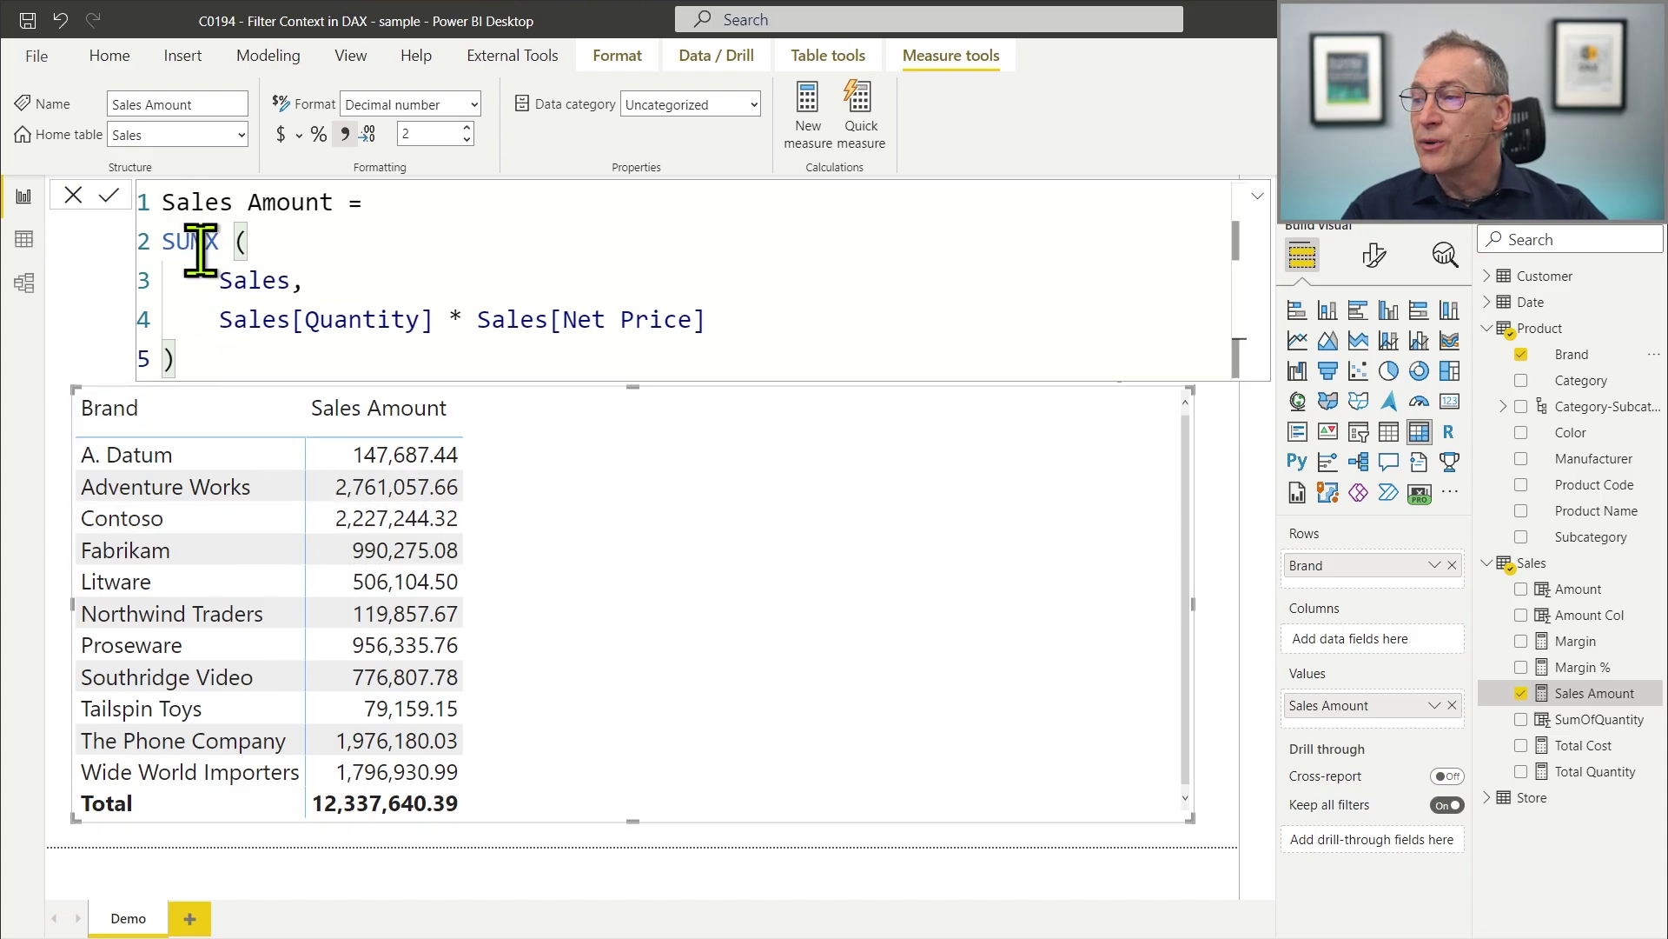
Step: Review the Sales table reference in the SUMX formula alongside the matrix broken down by brand
left_click_drag(221, 283, 295, 280)
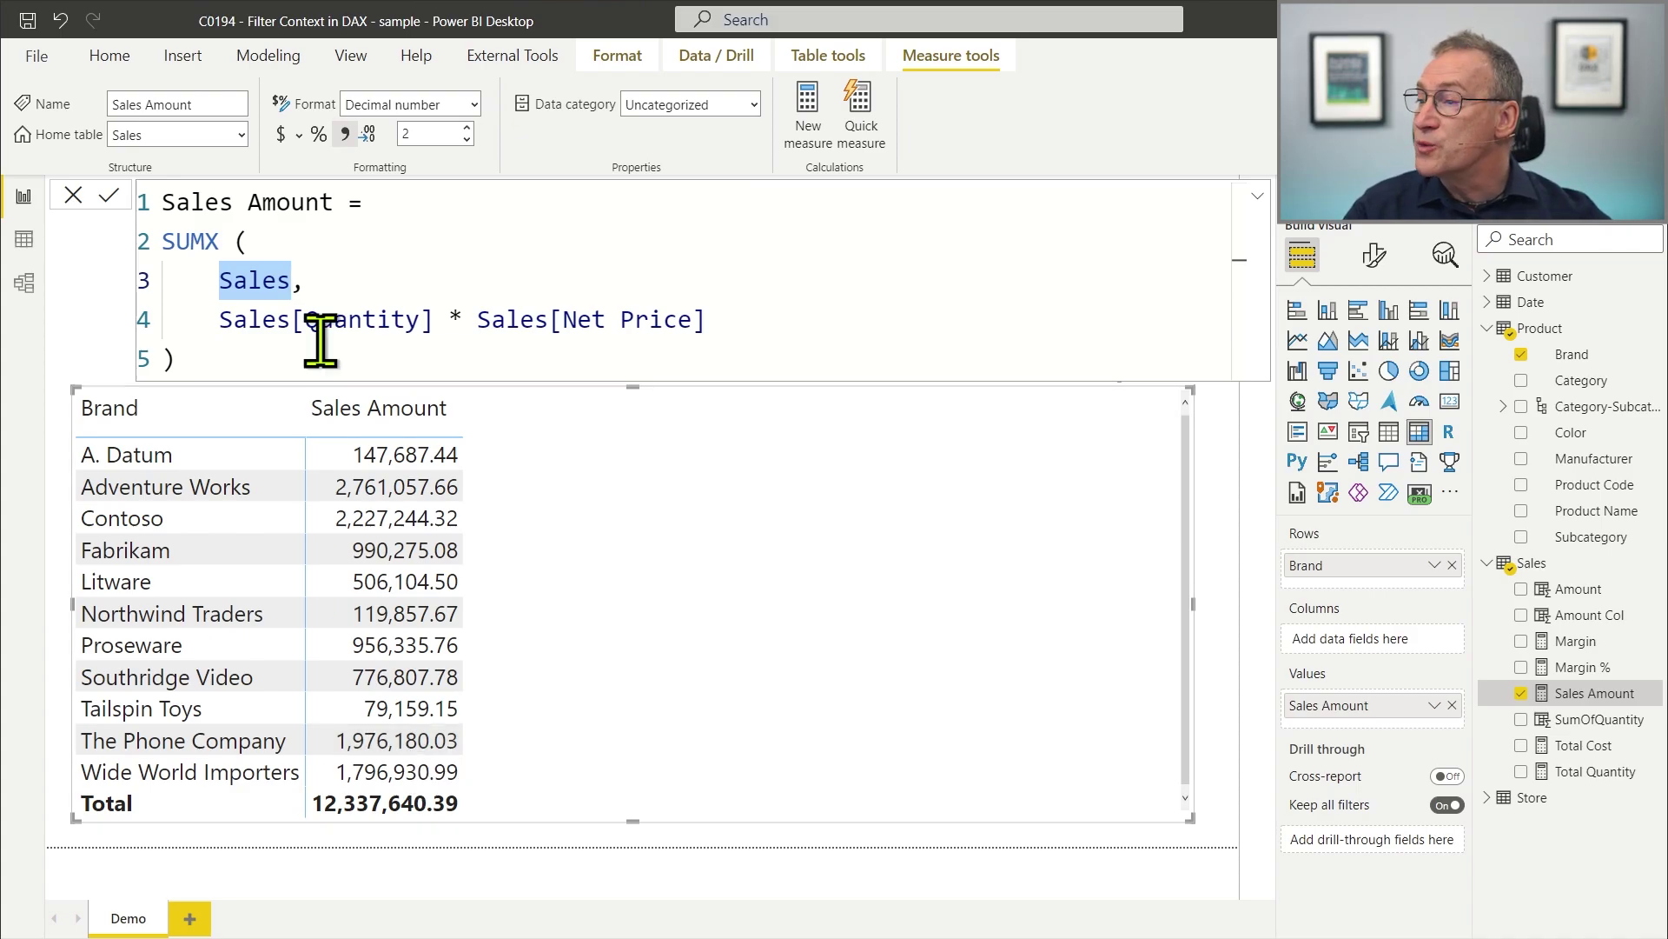
left_click(313, 241)
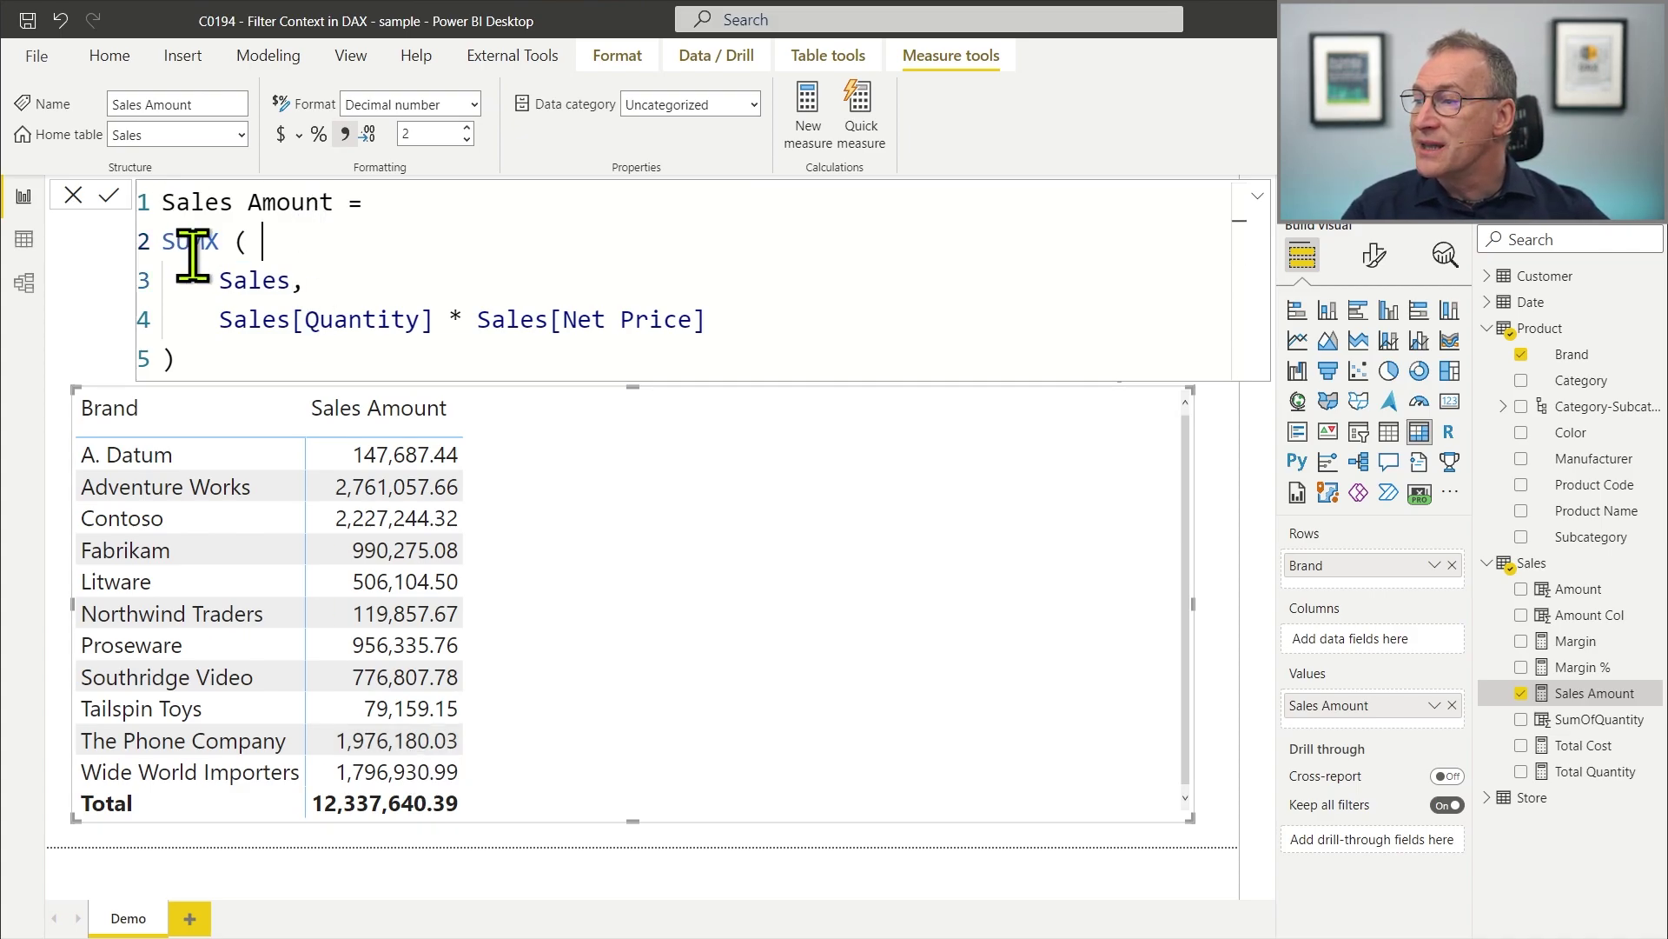
left_click_drag(209, 280, 294, 280)
left_click(283, 241)
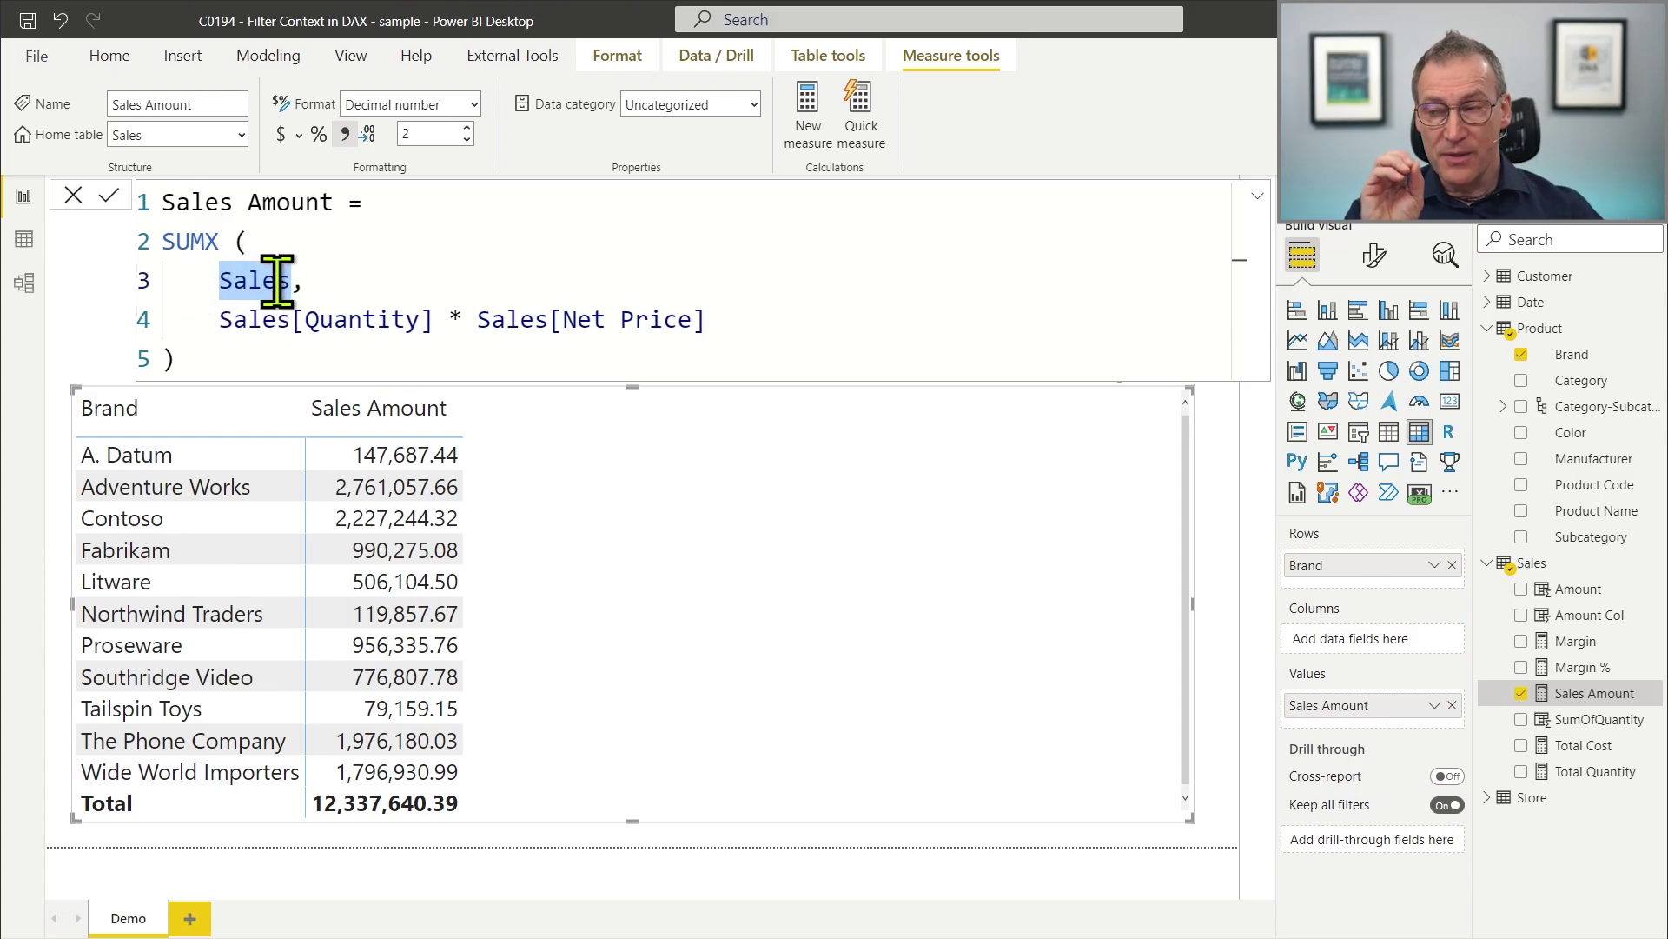
left_click(743, 321)
left_click(302, 343)
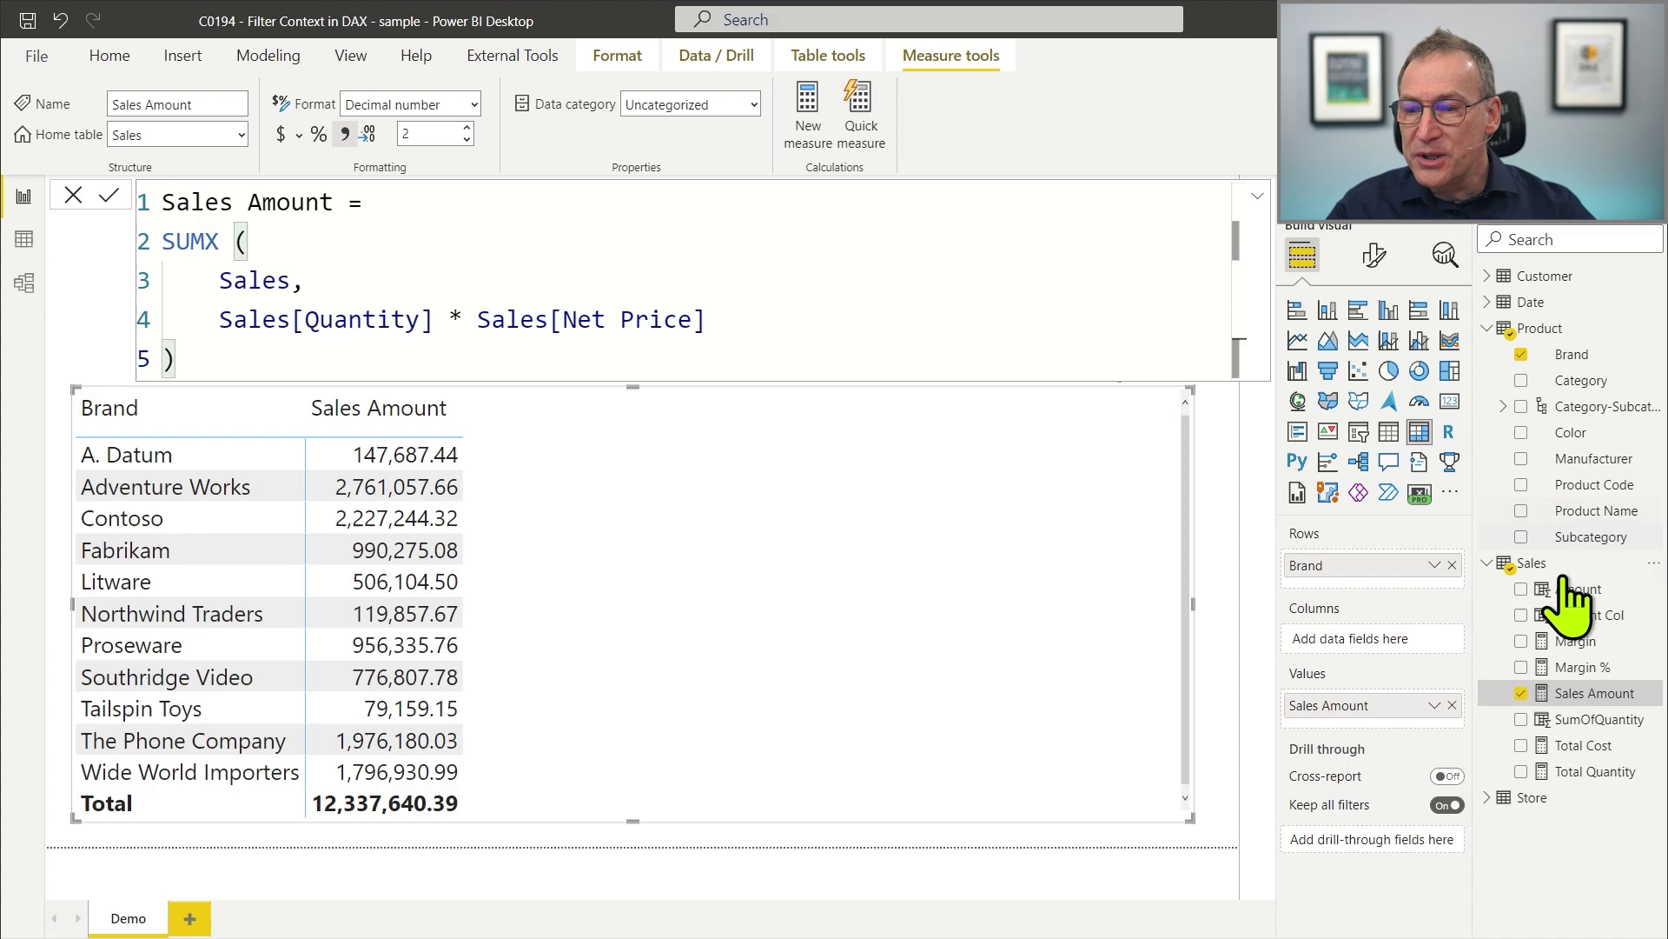
Step: Add the Date table's Year column to the matrix columns and review the measure's full formula
left_click(1496, 301)
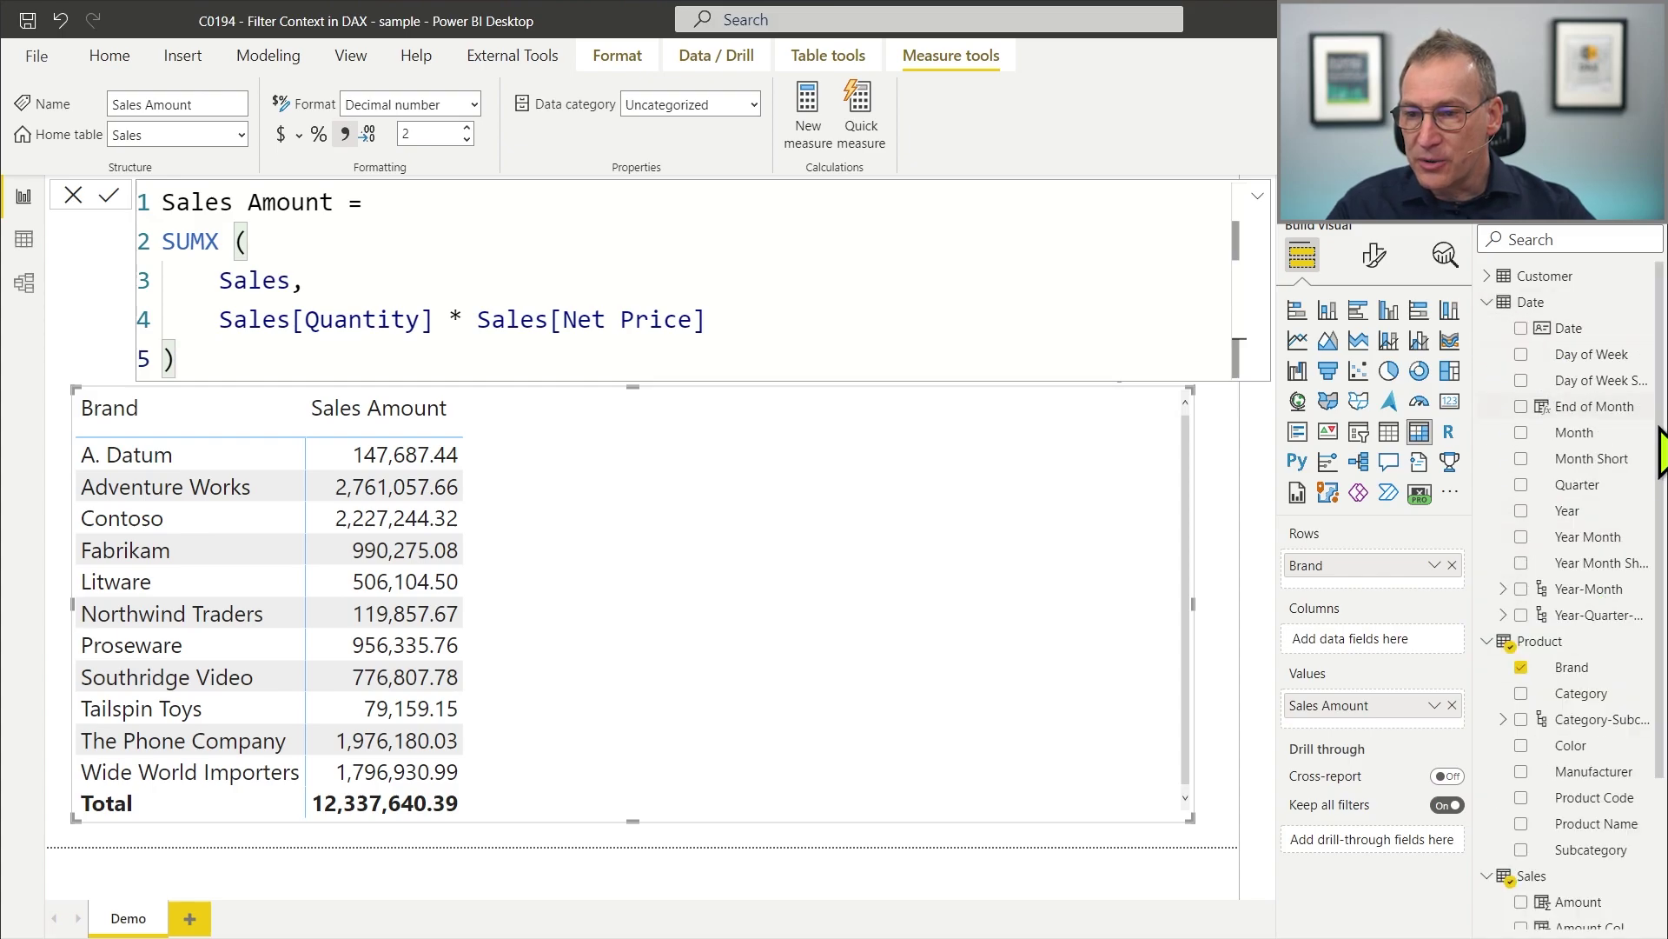
left_click_drag(1611, 511, 875, 504)
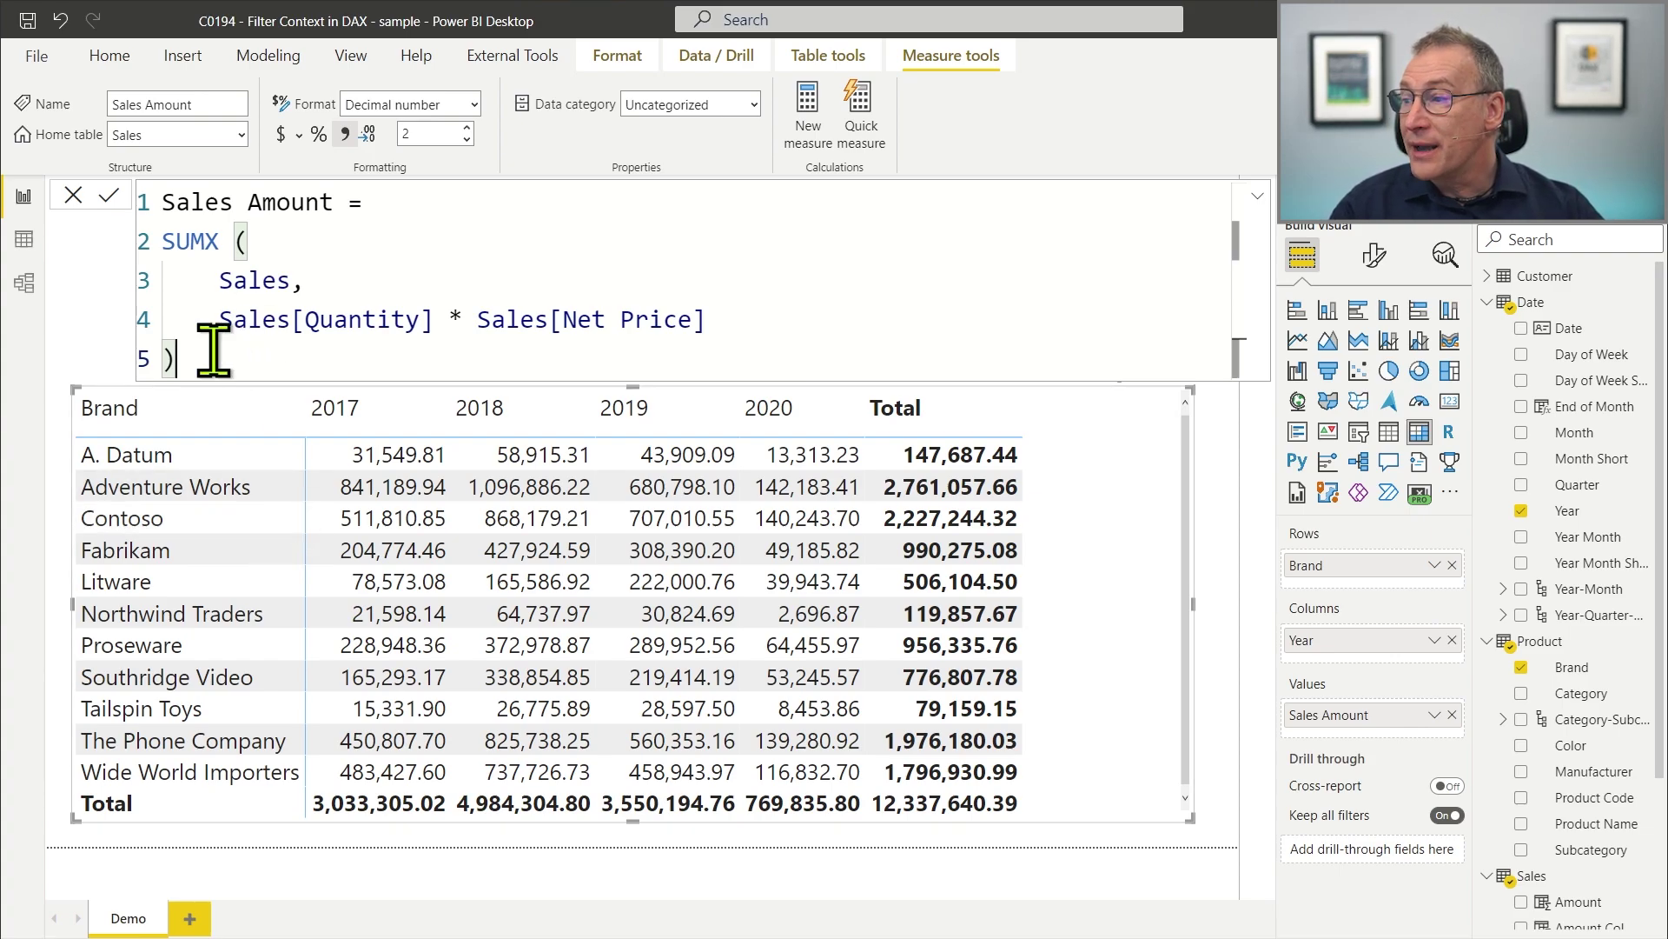
left_click_drag(213, 350, 117, 218)
left_click(363, 231)
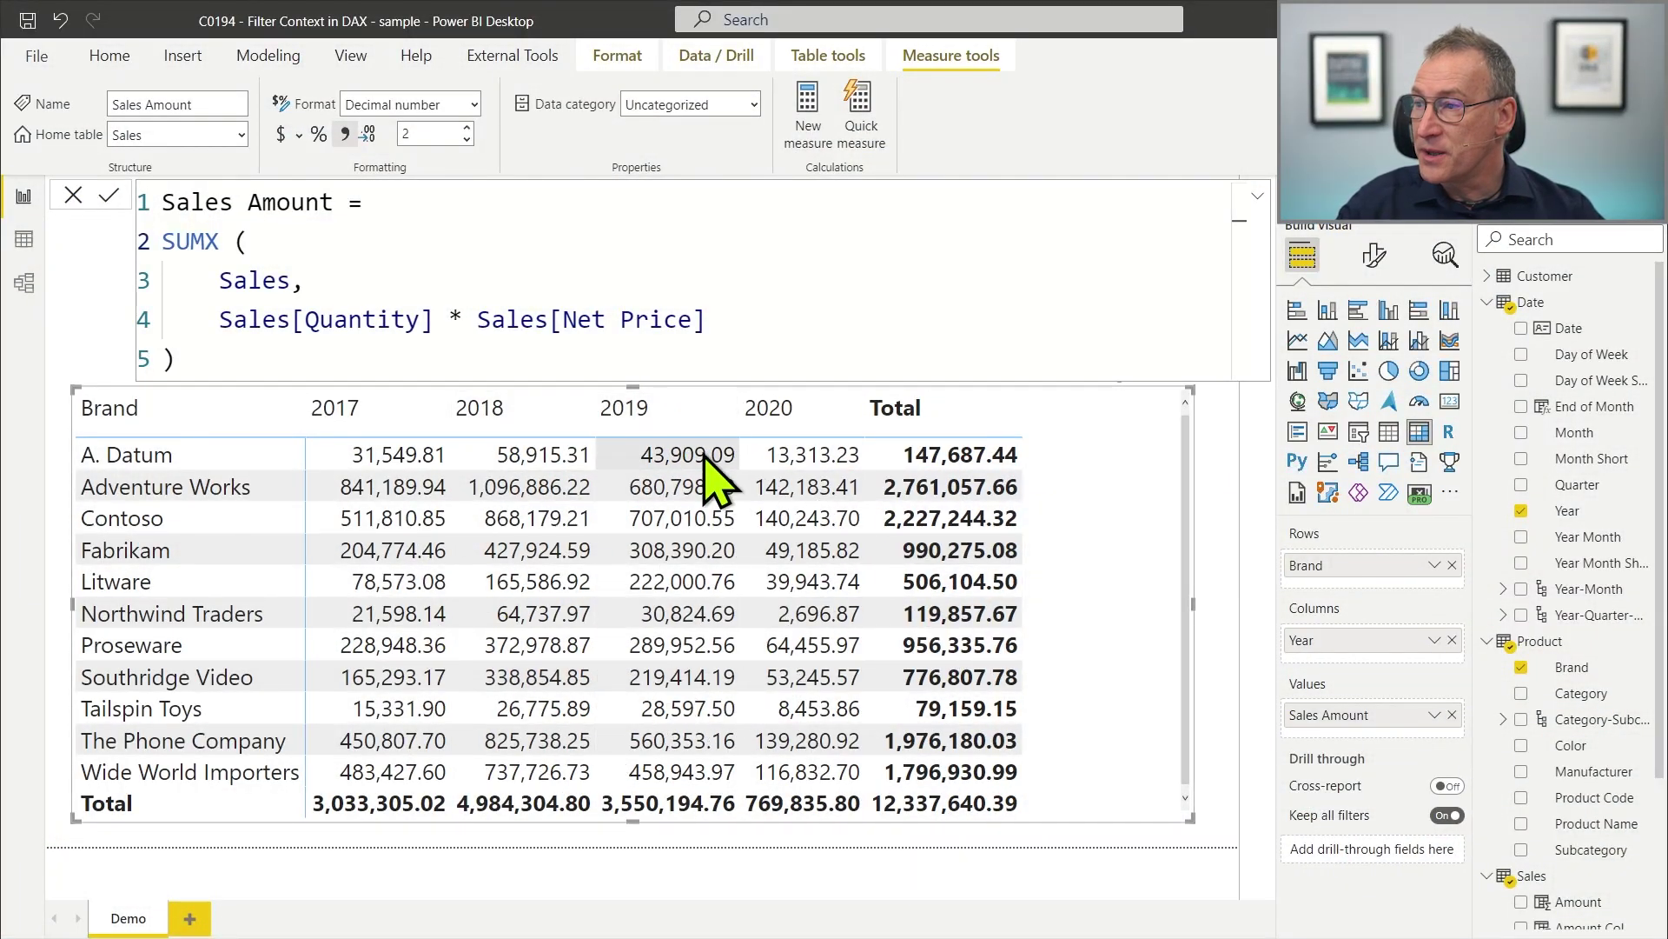
Step: Record a refresh of the visuals with Performance analyzer and copy the matrix's DAX query
left_click(353, 57)
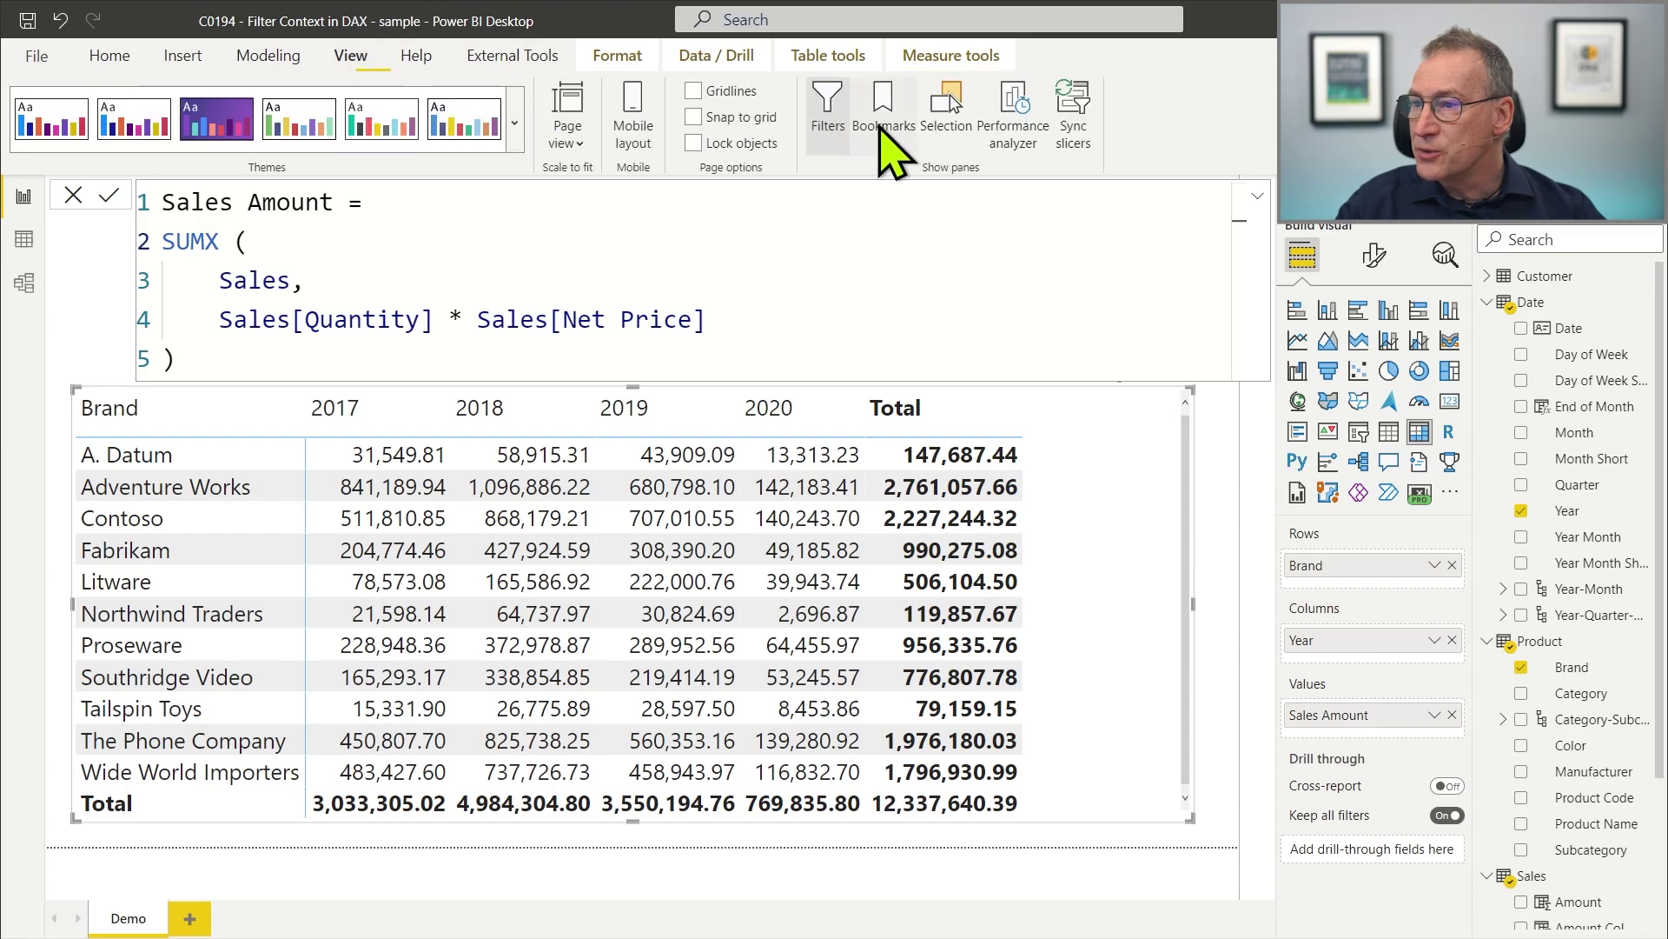
left_click(1022, 122)
left_click(861, 231)
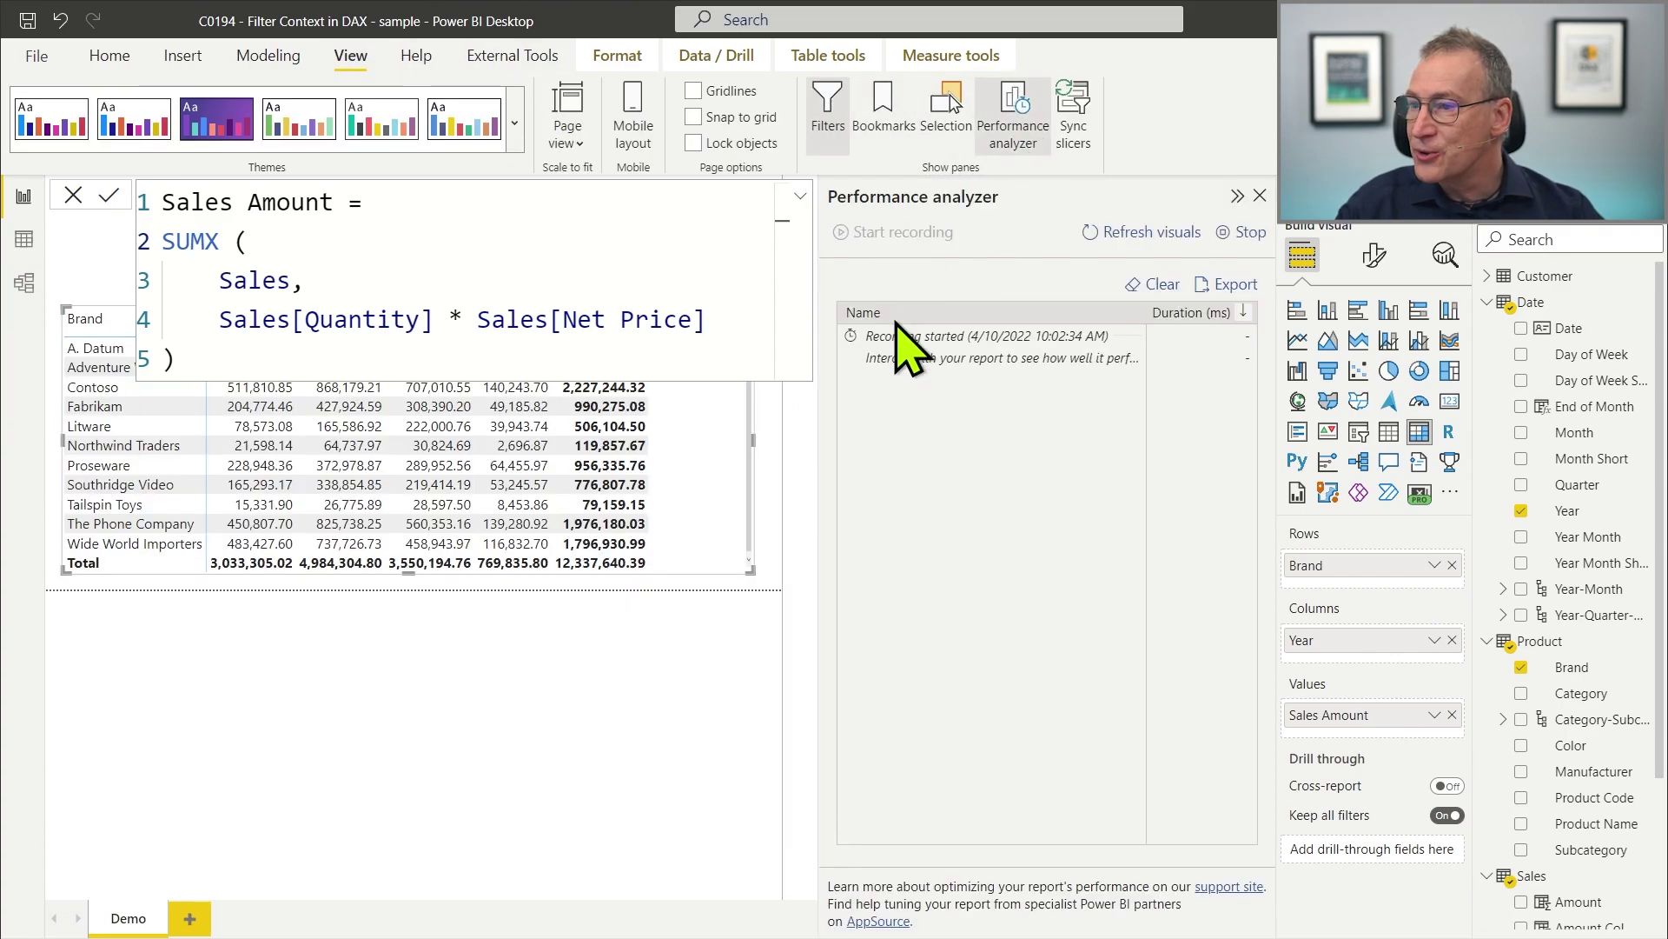
left_click(1143, 231)
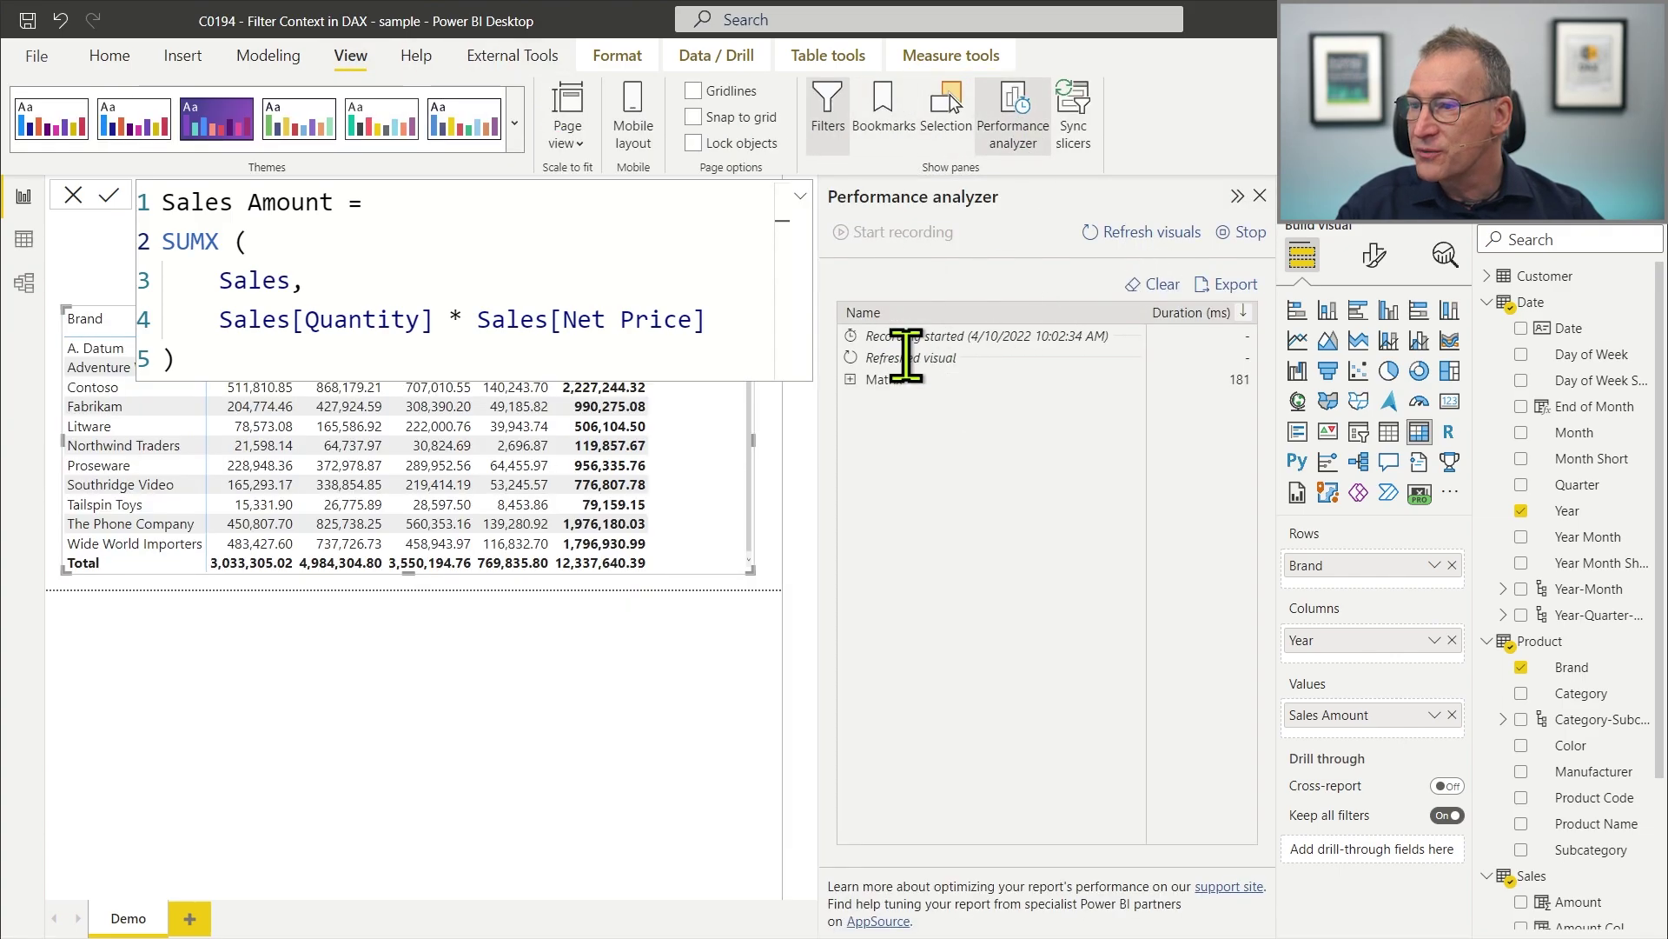
left_click(851, 380)
left_click(906, 487)
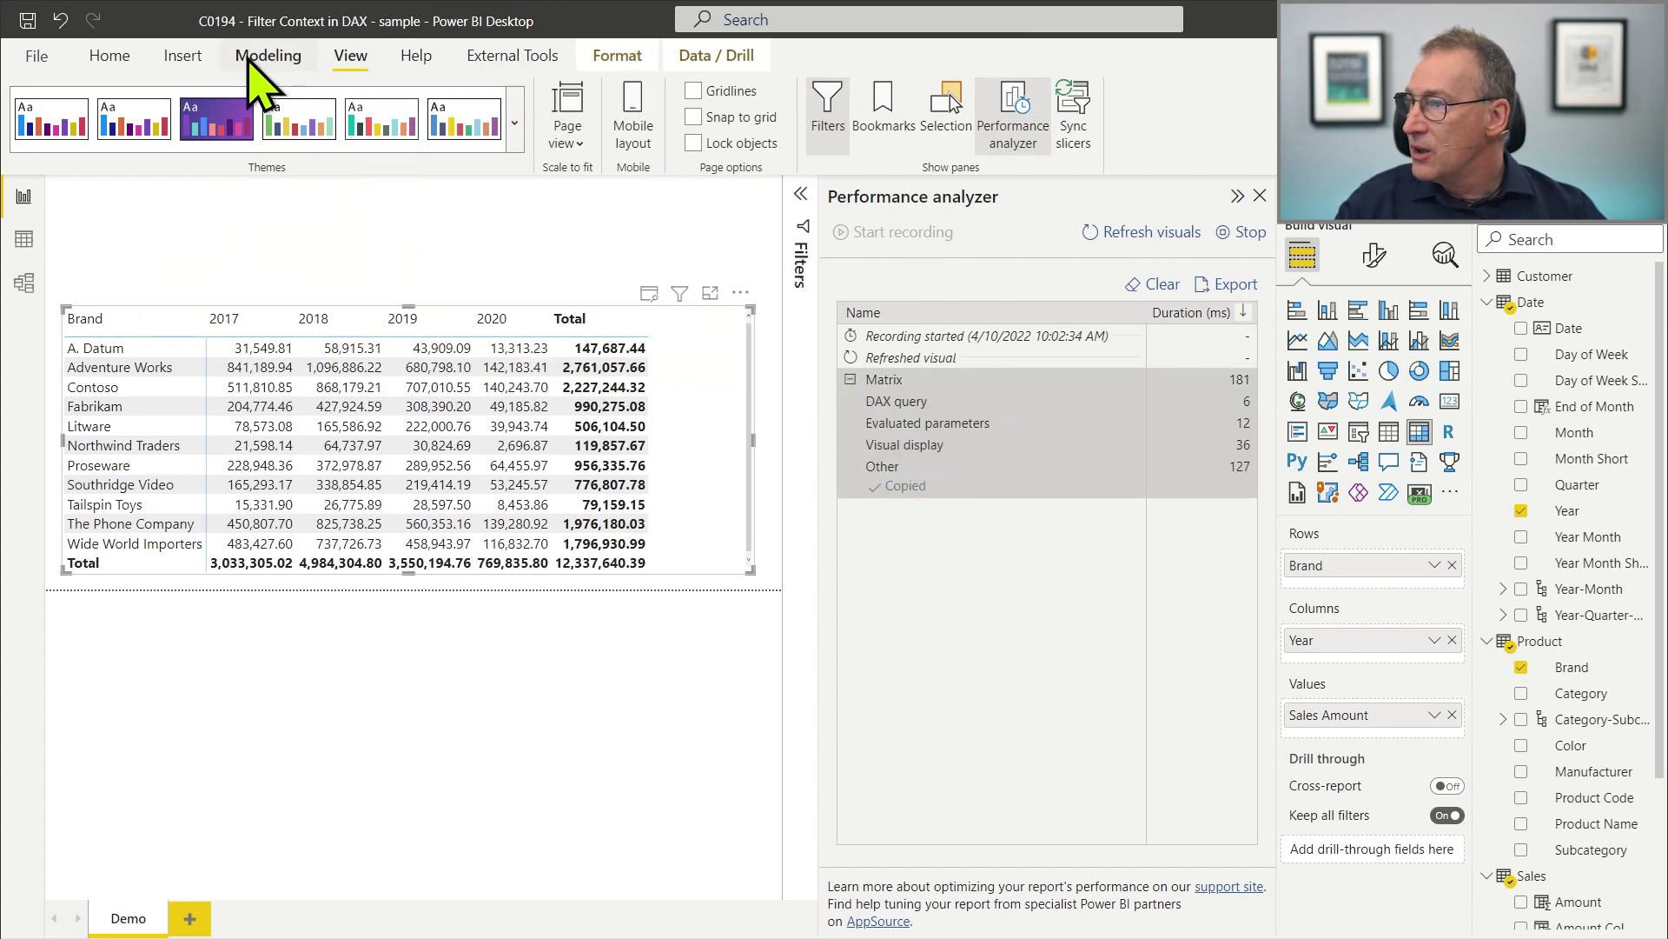
Step: Launch DAX Studio connected to this report and insert the copied matrix query into the empty query editor
left_click(543, 55)
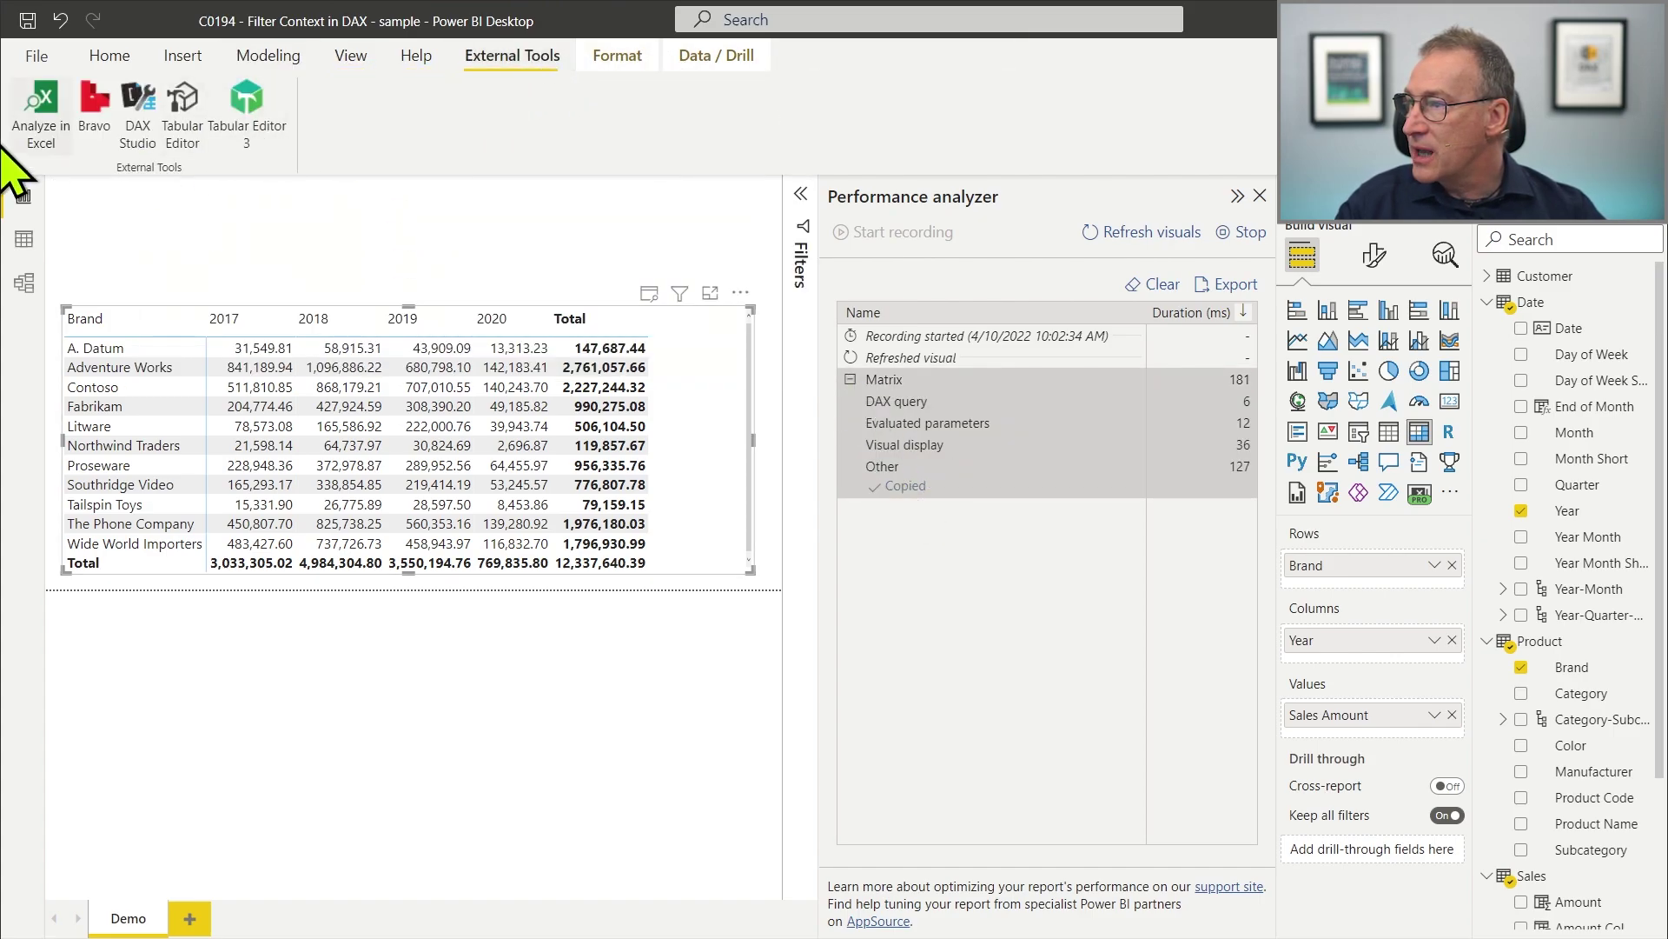
left_click(146, 113)
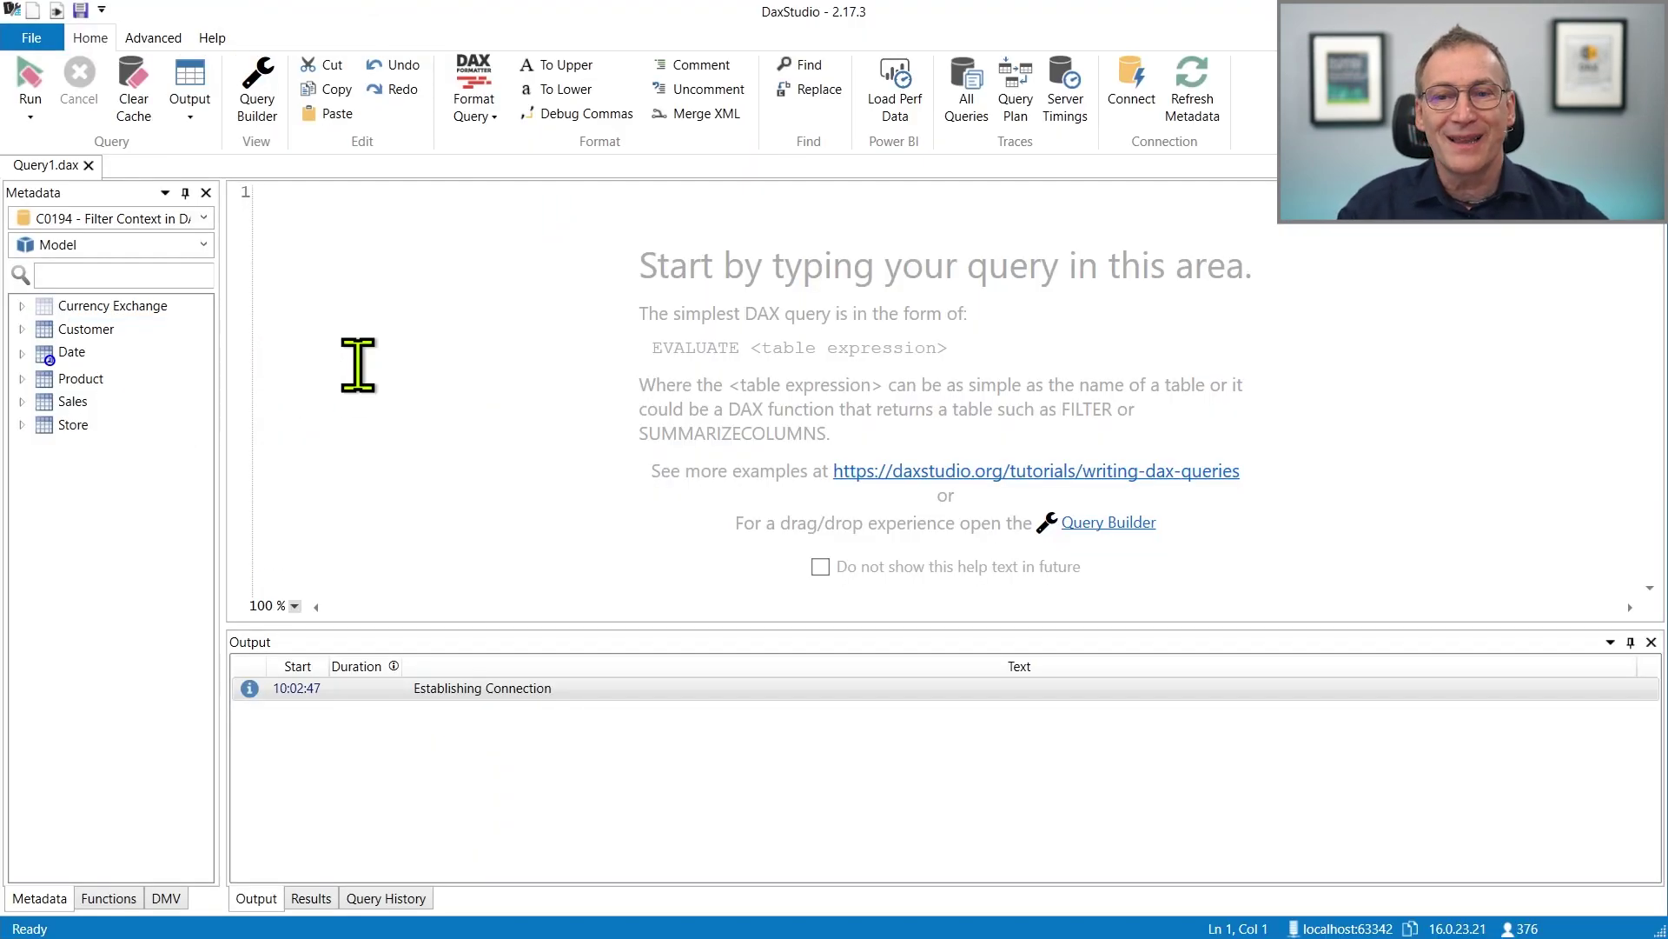
key("ctrl+v")
scroll(532, 416, "up", 5)
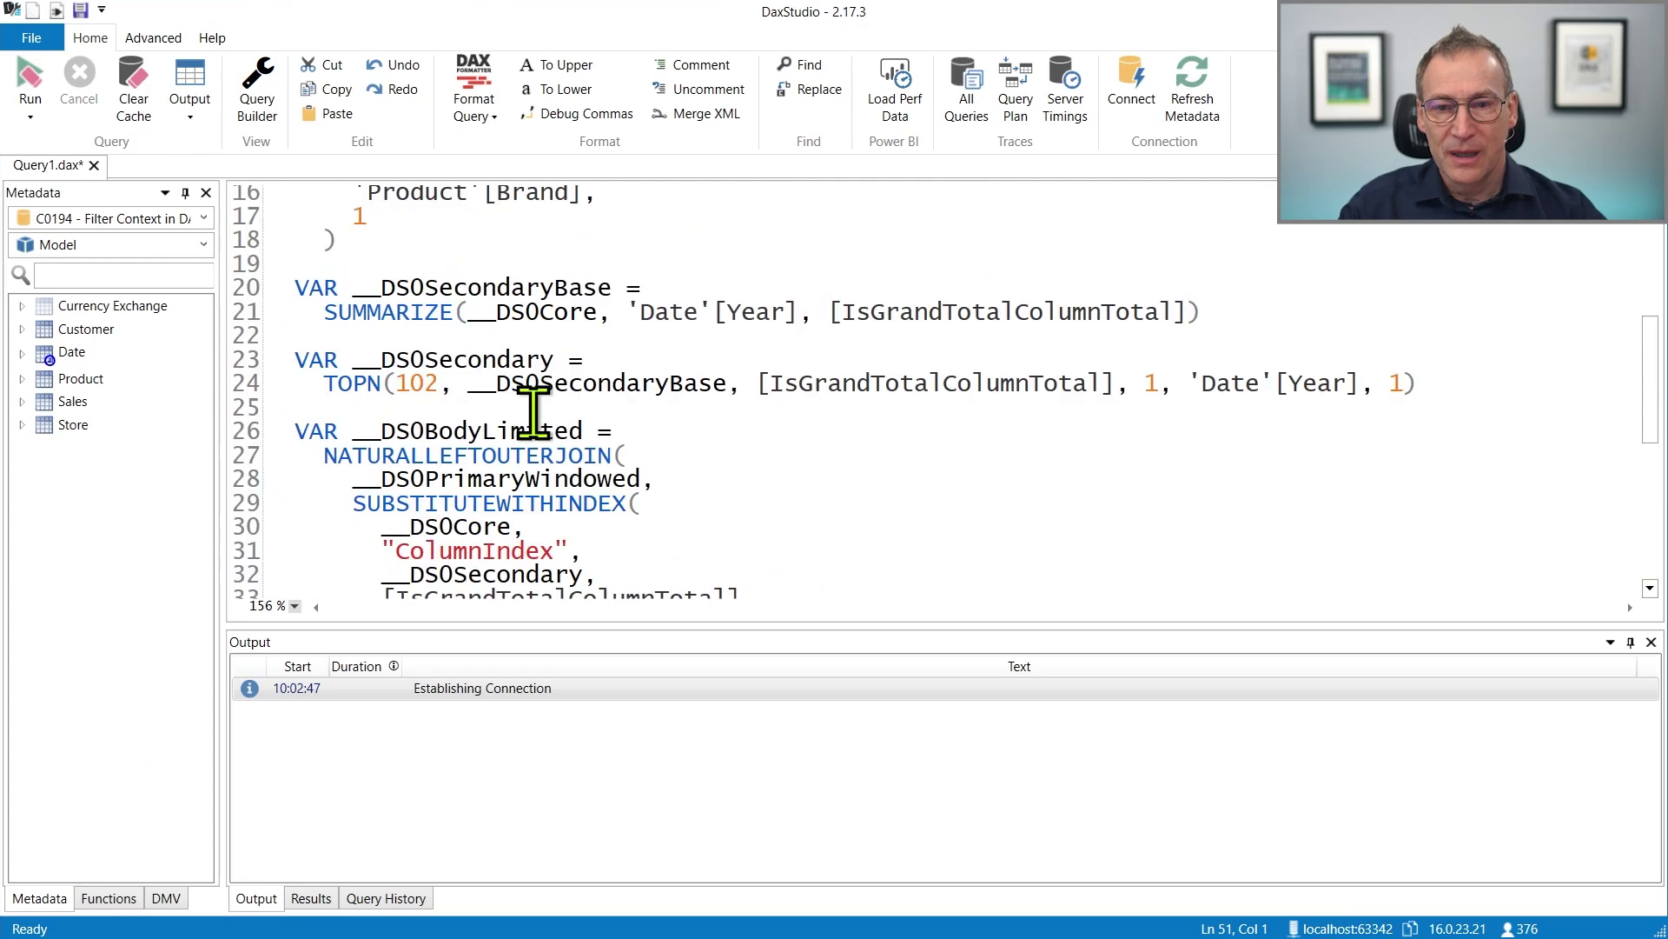
Step: Replace the query's opening comment, DEFINE and VAR __DS0Core lines with EVALUATE on its own line above SUMMARIZECOLUMNS
key("ctrl+Home")
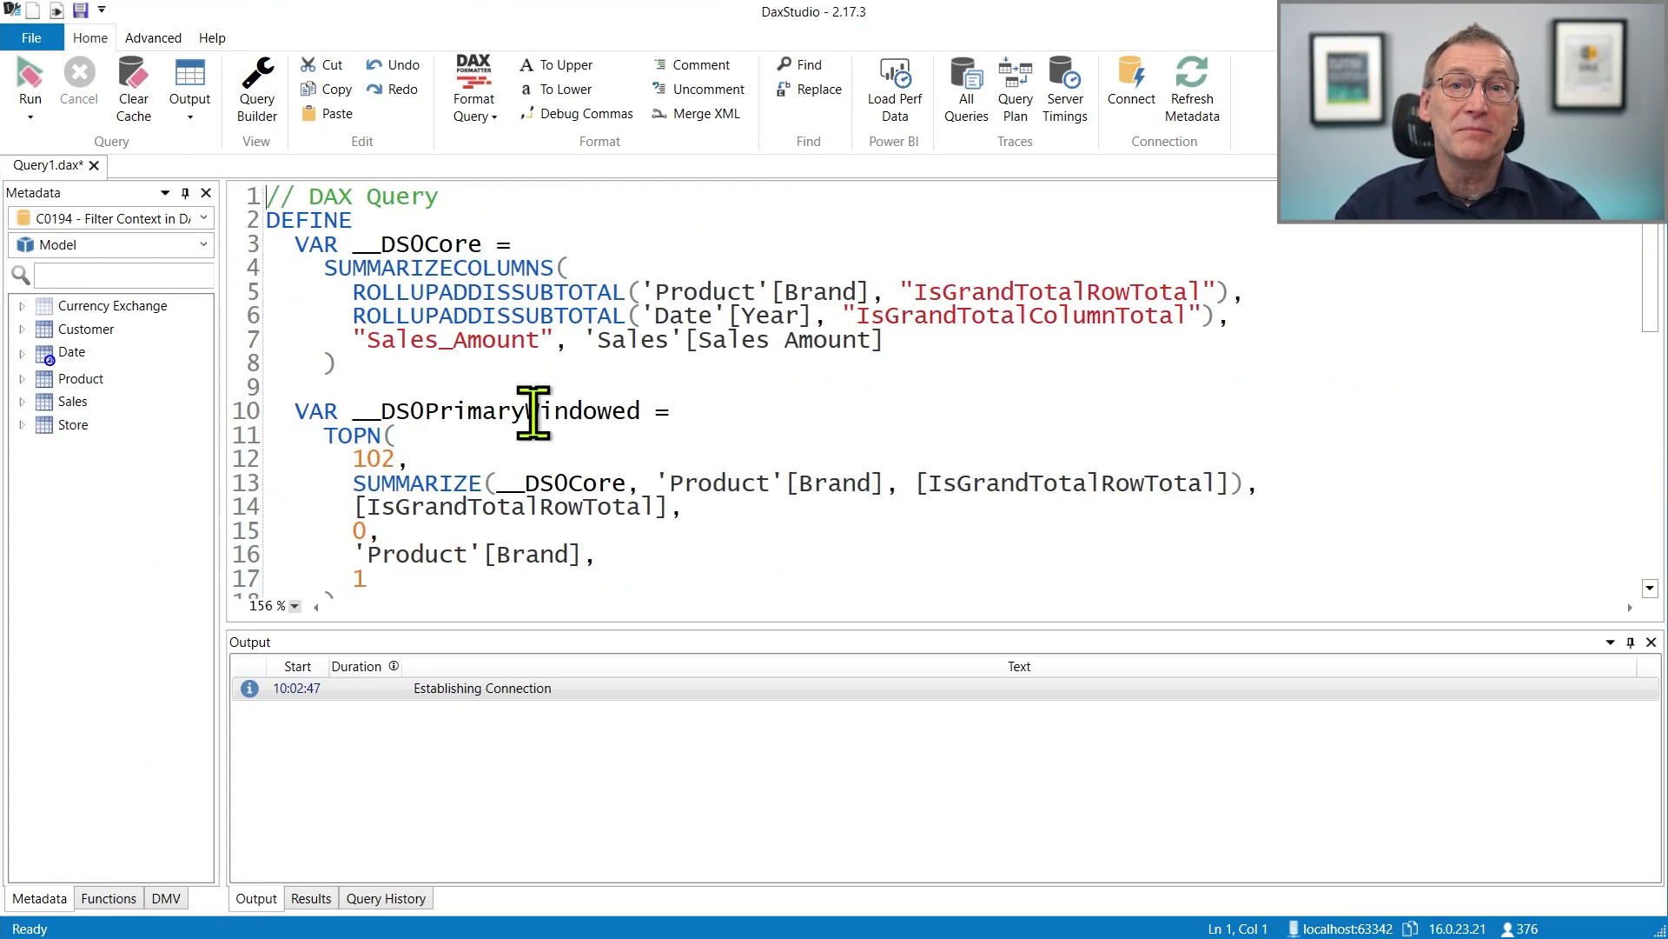
key("shift+Down")
key("shift+Down")
key("shift+Down")
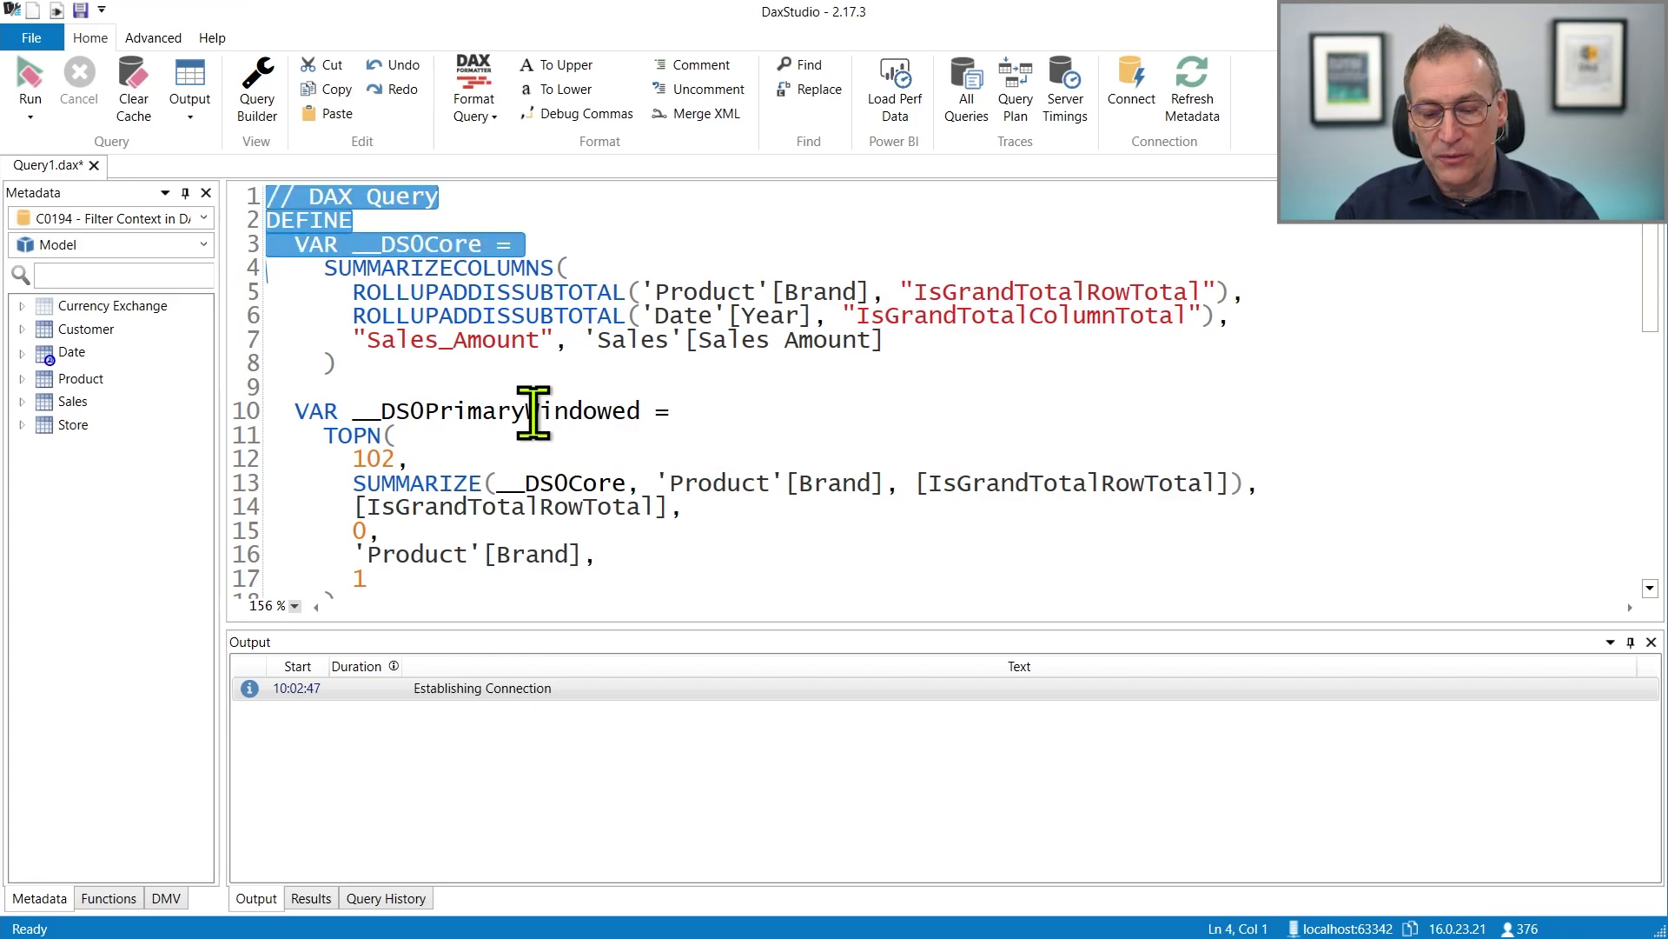
type("EVALUAT")
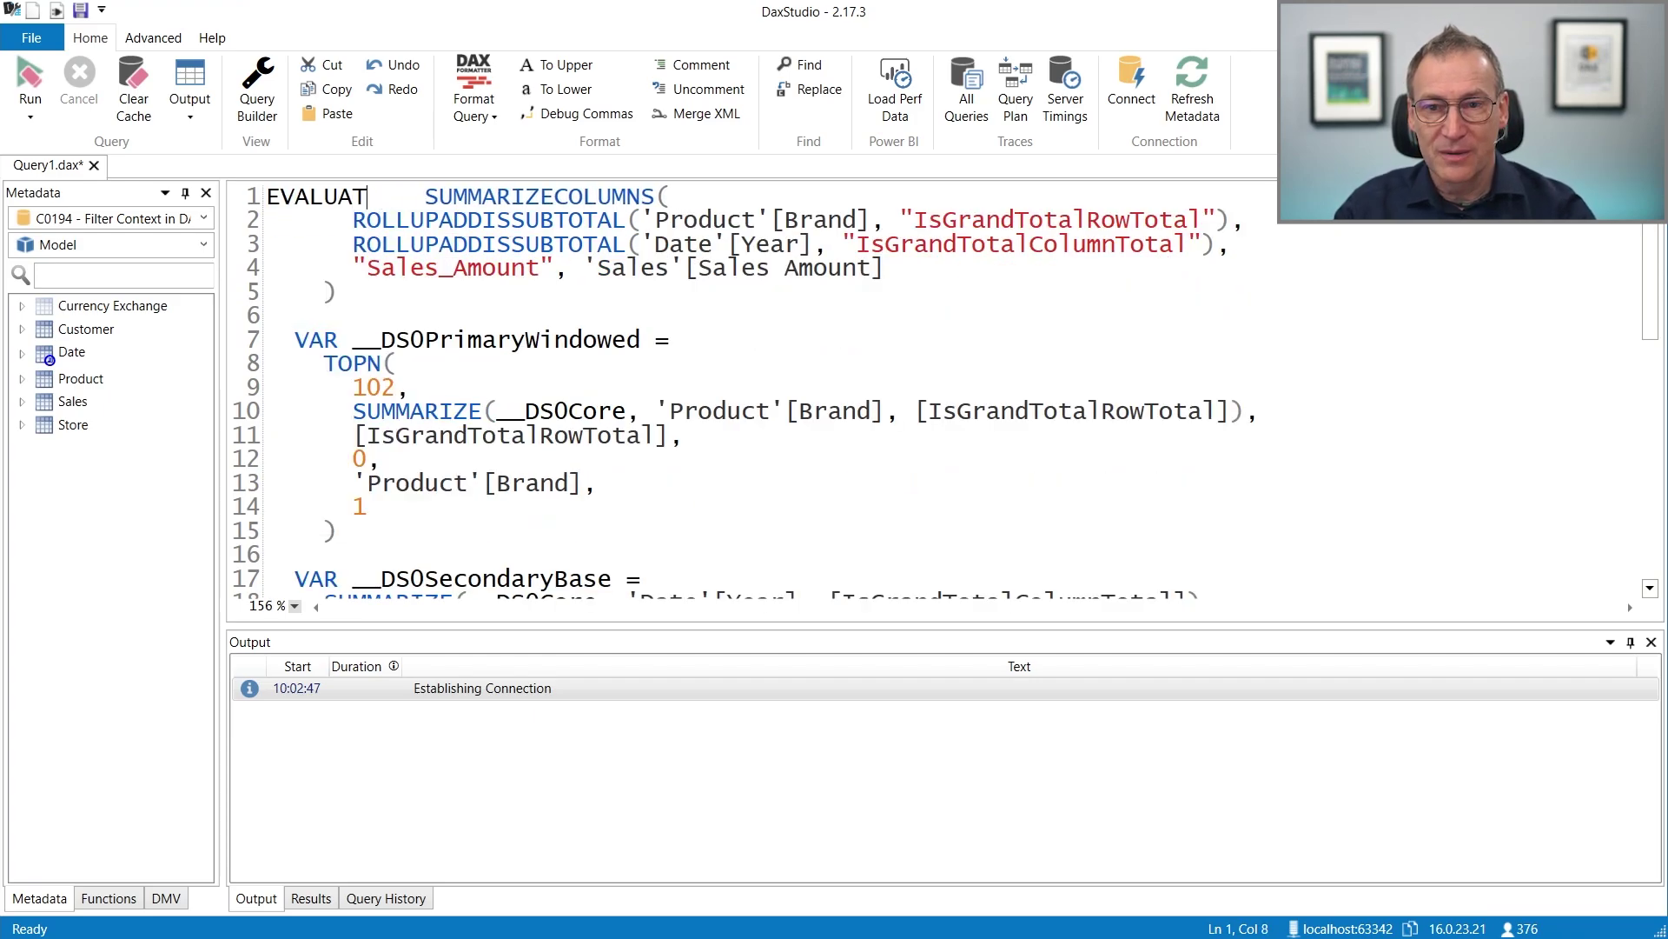
type("E")
key("Return")
key("Tab")
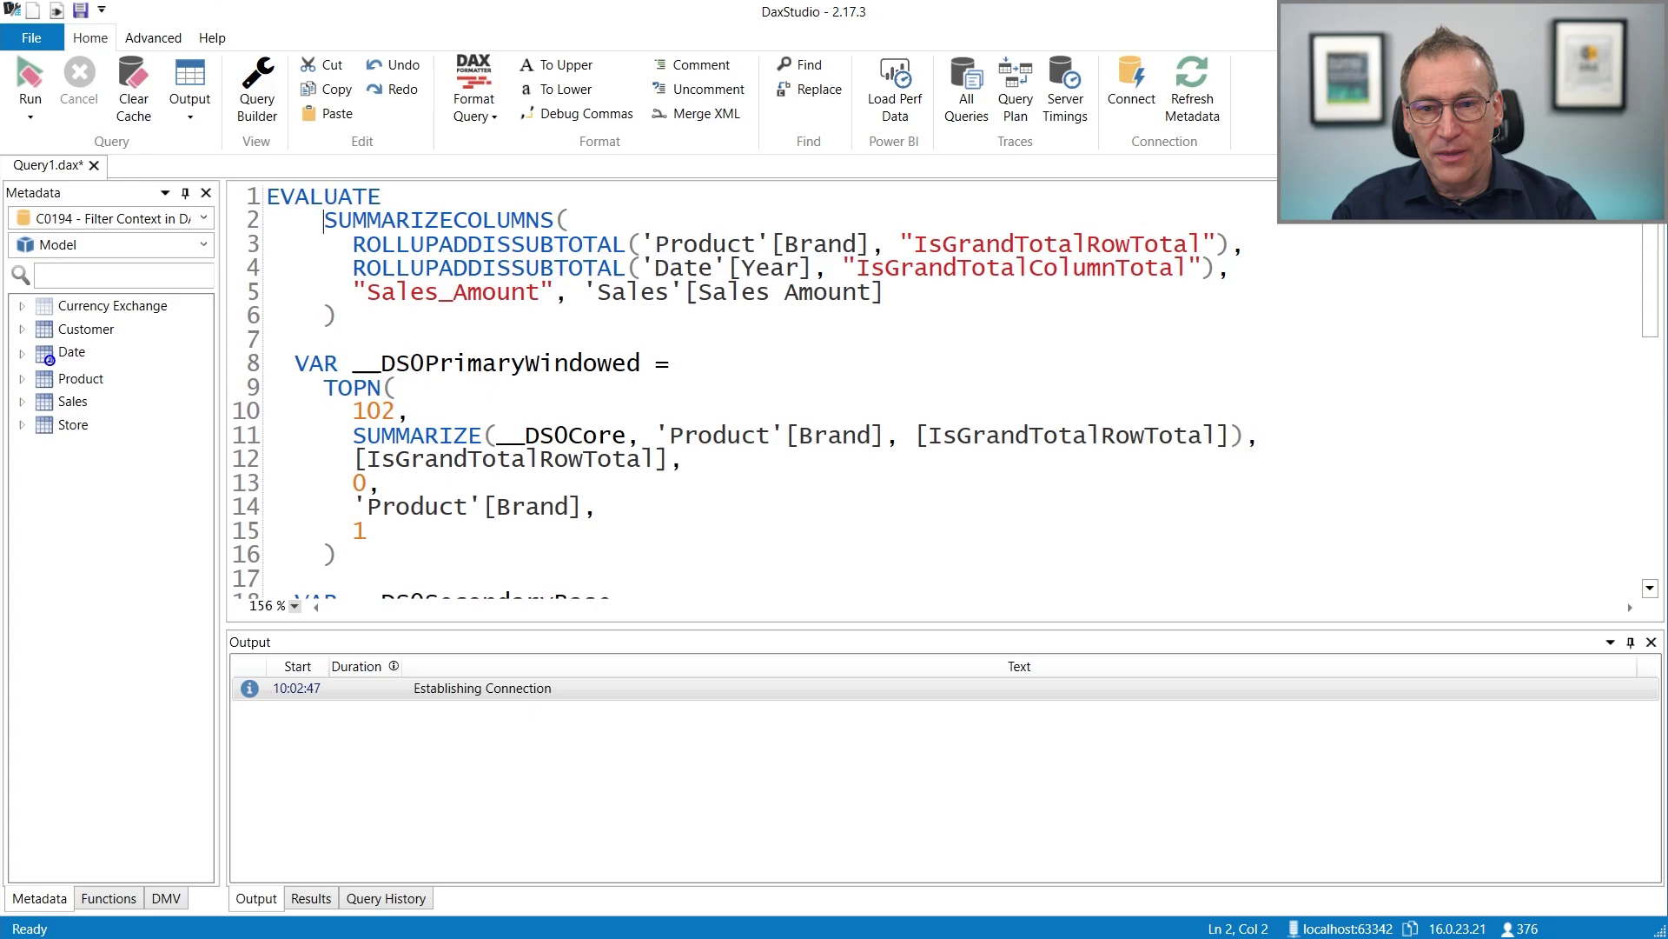
Step: Delete everything in the query after the SUMMARIZECOLUMNS expression's closing parenthesis
key("ctrl+shift+End")
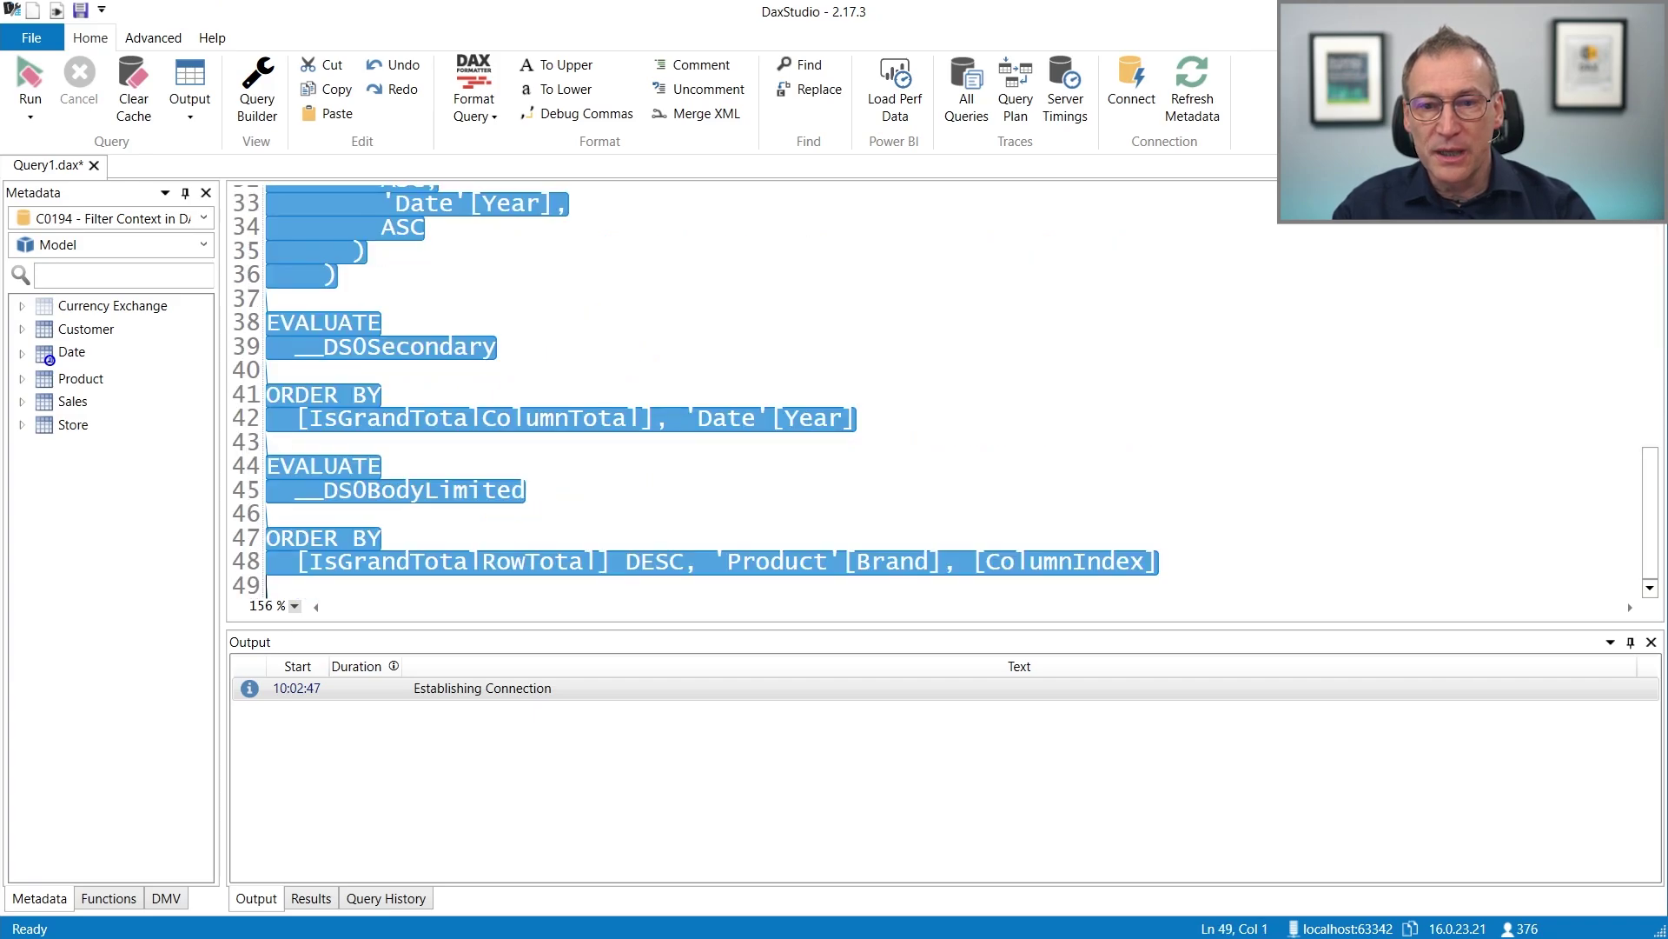
key("Delete")
scroll(554, 408, "up", 2)
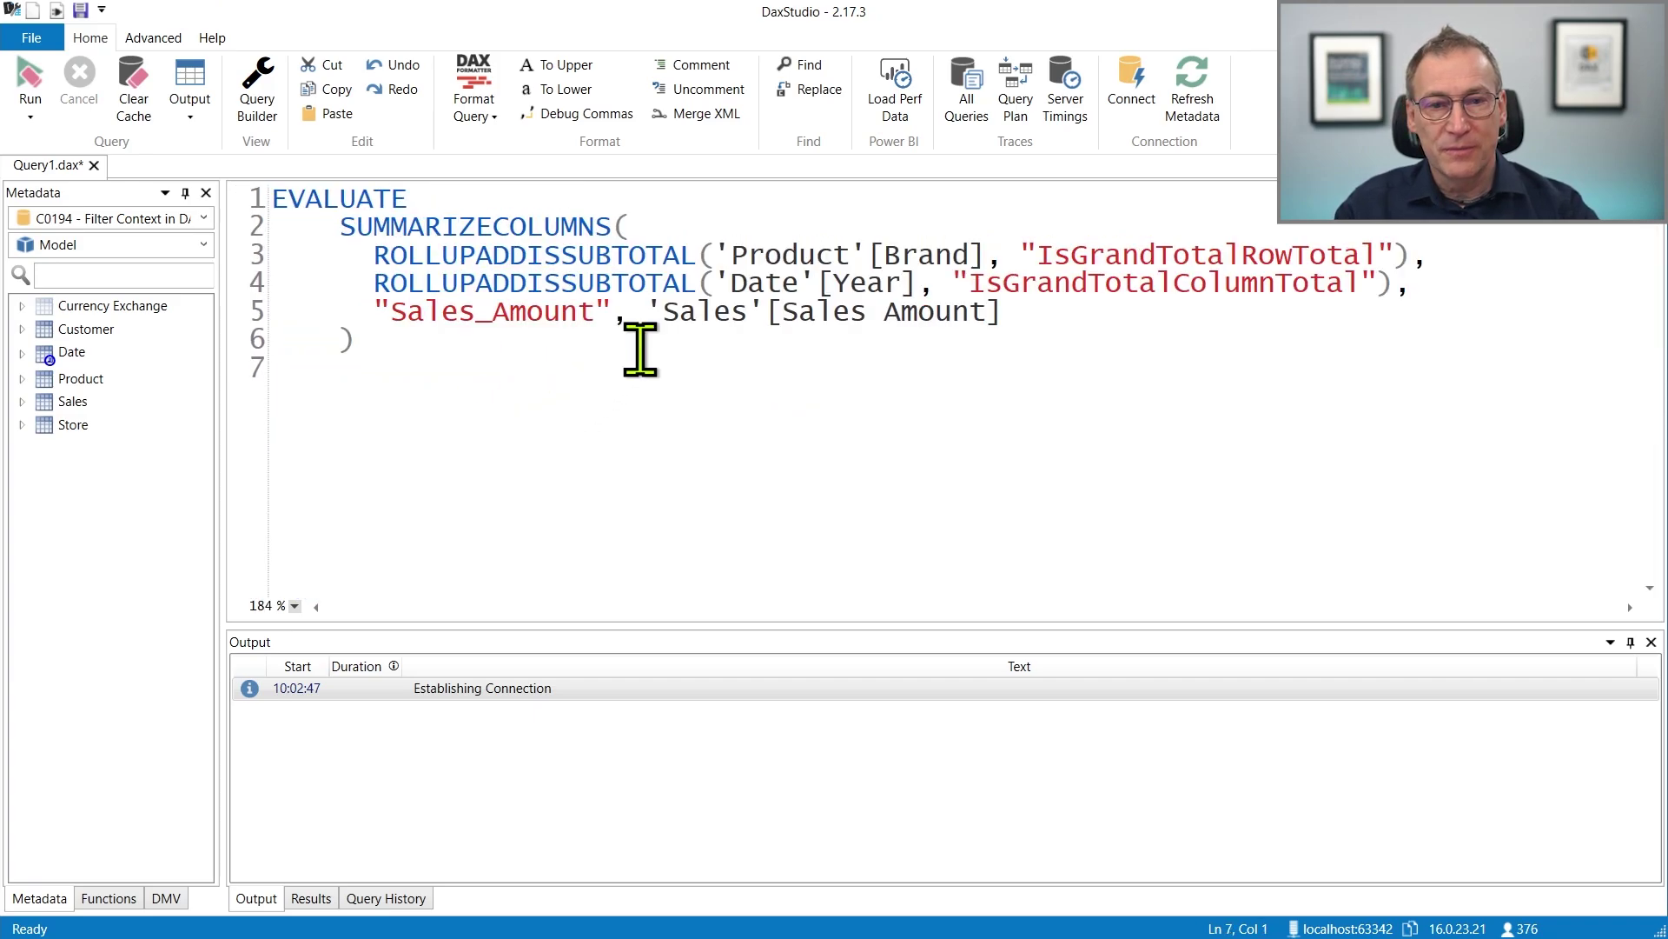
Step: Remove the opening ROLLUPADDISSUBTOTAL( from both the 'Product'[Brand] and 'Date'[Year] lines of the query
left_click(542, 226)
mouse_move(577, 254)
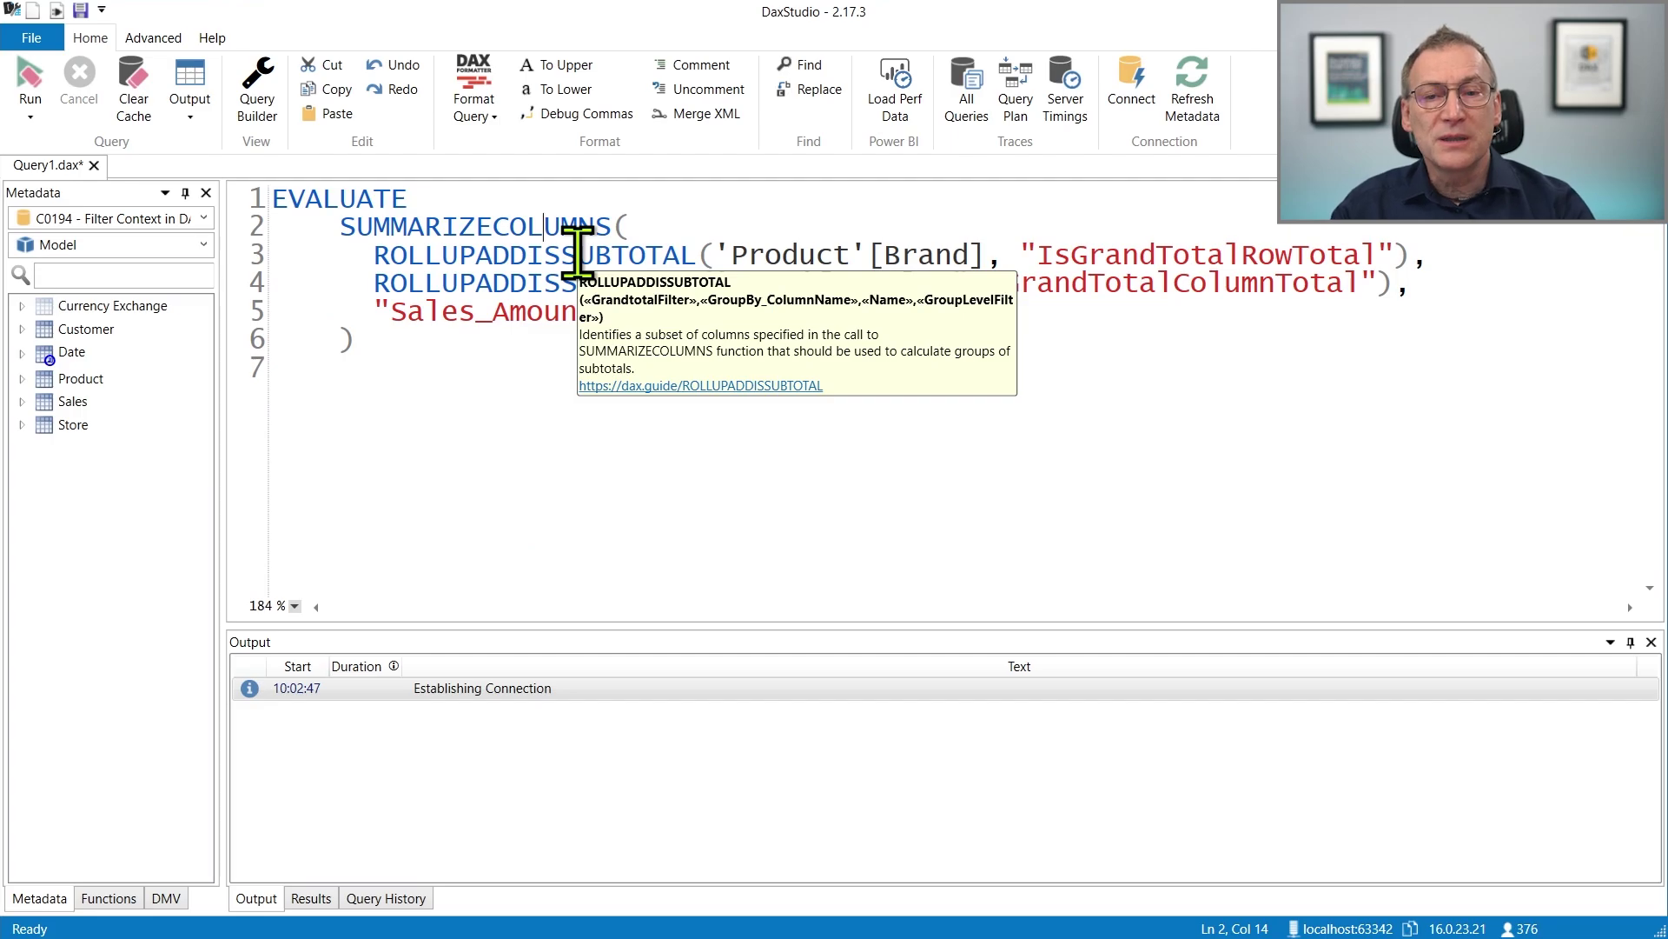
key("Down")
key("Home")
key("ctrl+shift+Right")
key("ctrl+shift+Right")
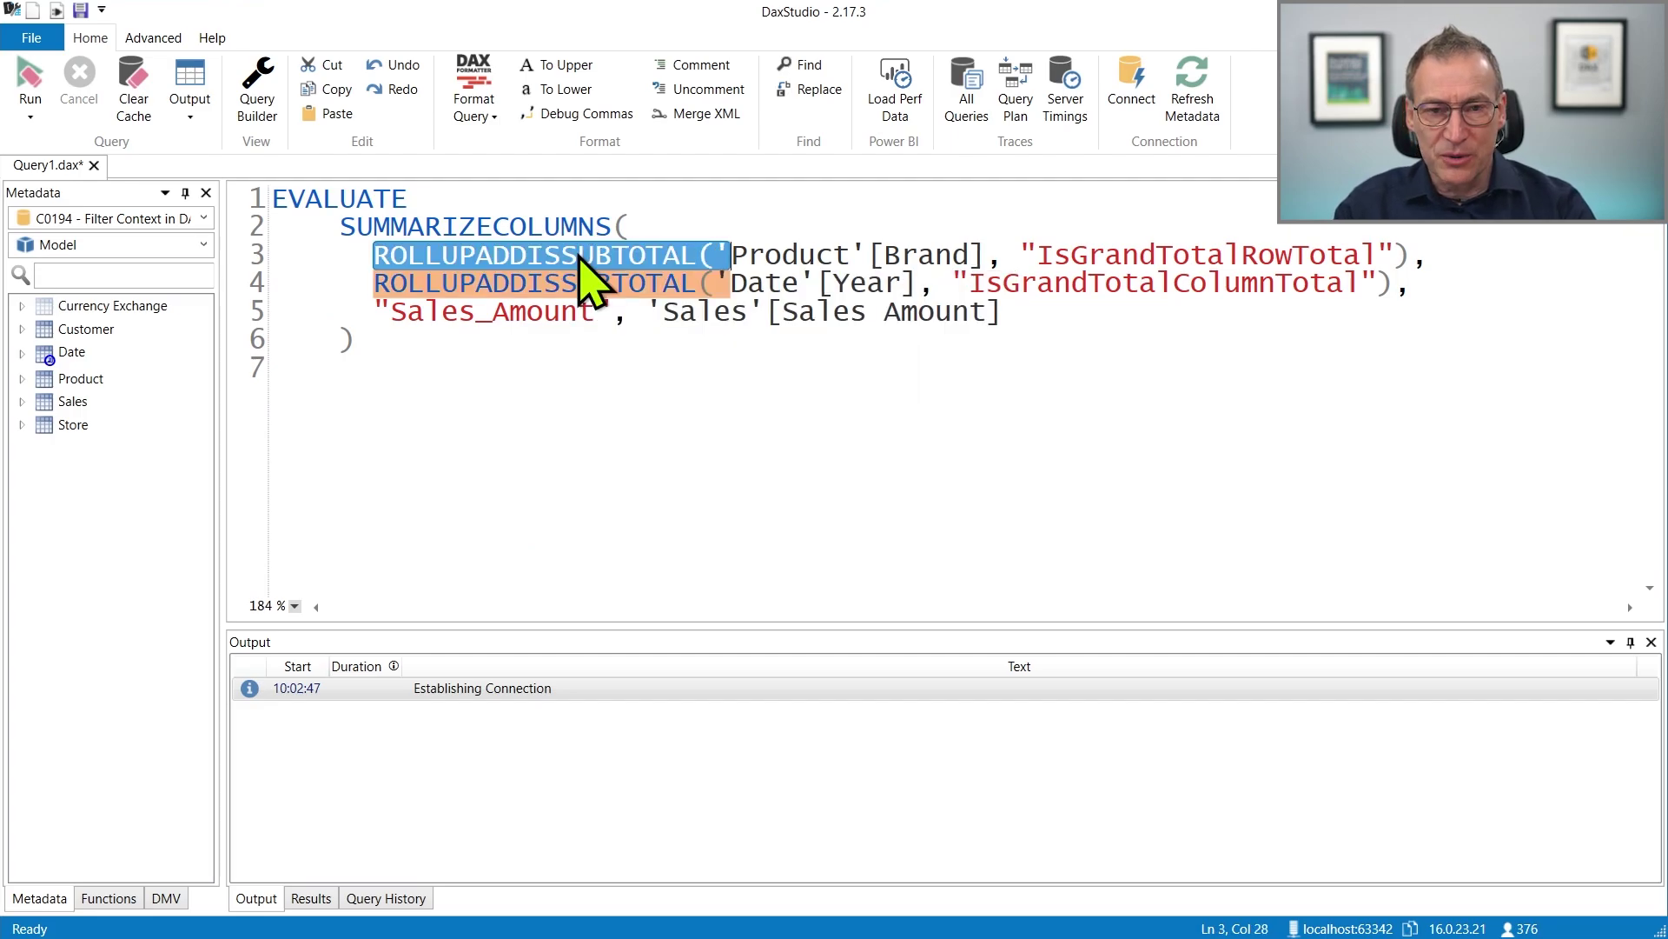
key("Delete")
type("'")
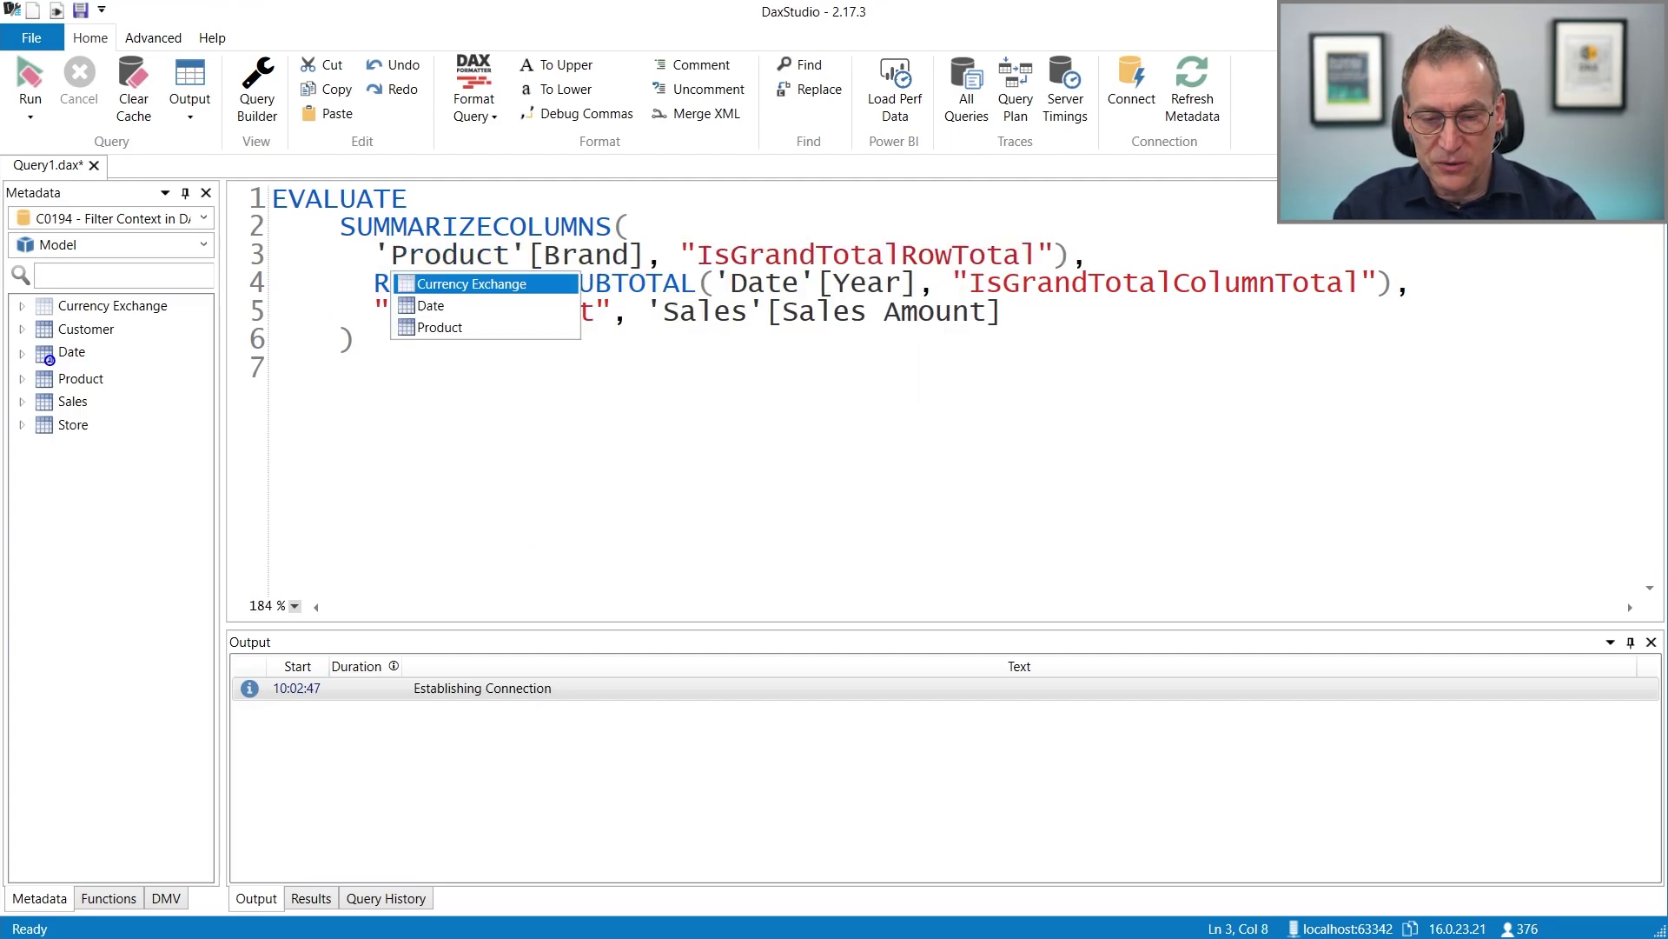
key("Escape")
key("Down")
key("ctrl+shift+Right")
key("shift+Right")
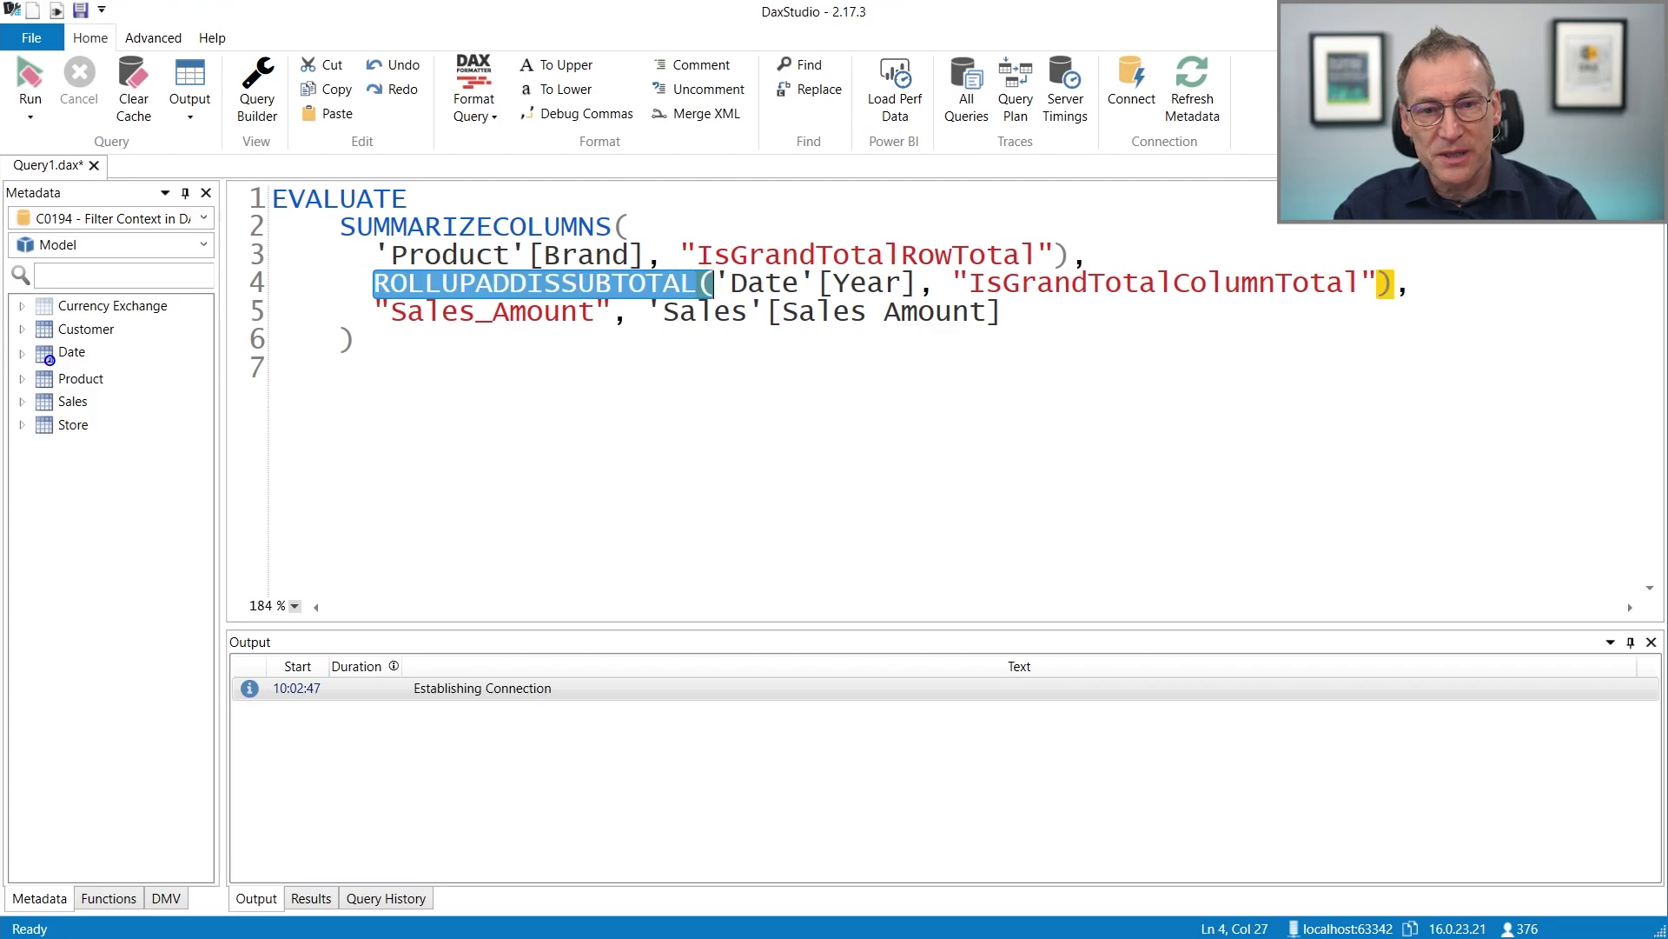
key("Delete")
key("Up")
Step: Delete the "IsGrandTotalRowTotal" and "IsGrandTotalColumnTotal" arguments and everything after them on the Brand and Year lines, keeping the comma after each column
left_click(630, 254)
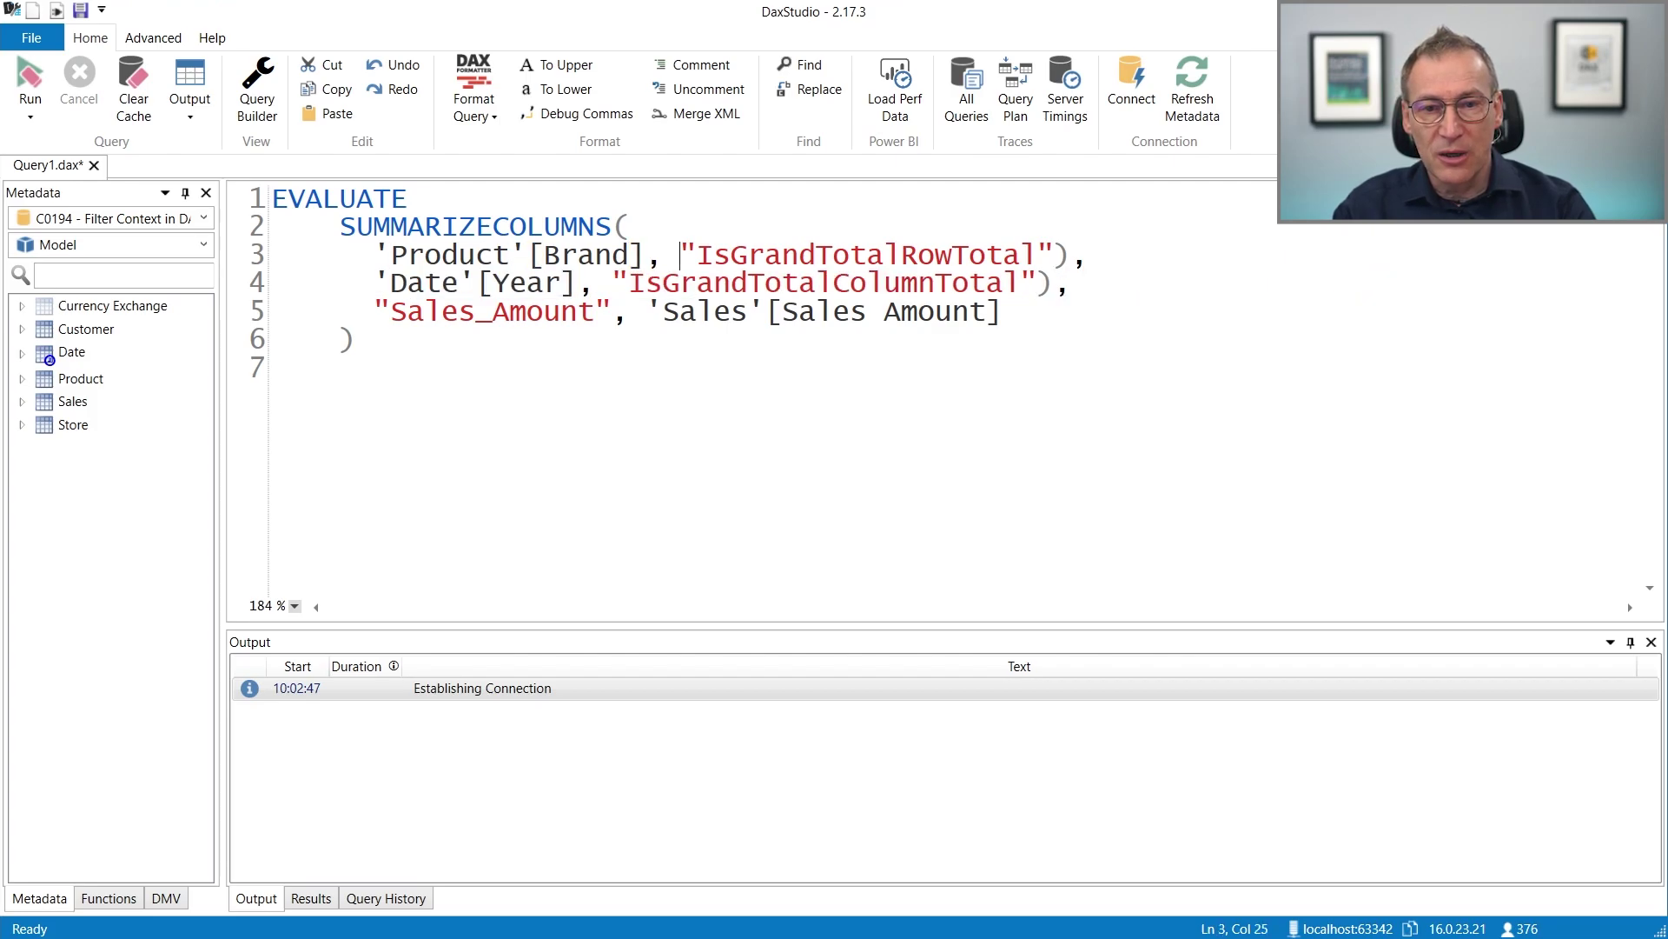
key("shift+End")
key("Delete")
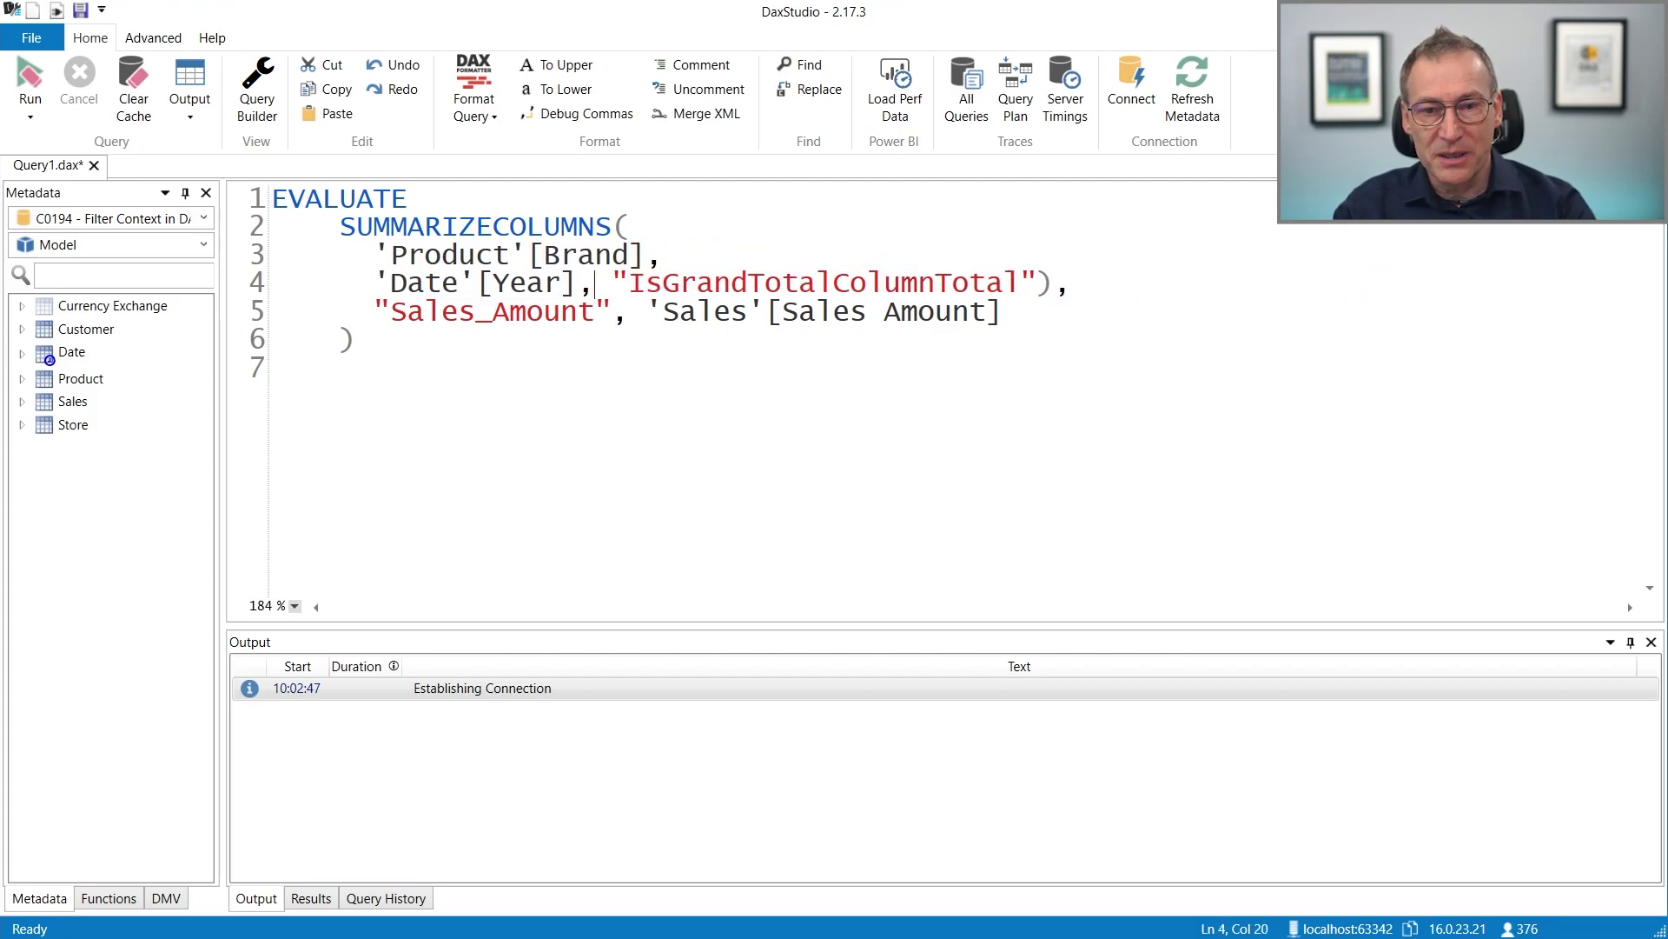
key("shift+End")
key("Delete")
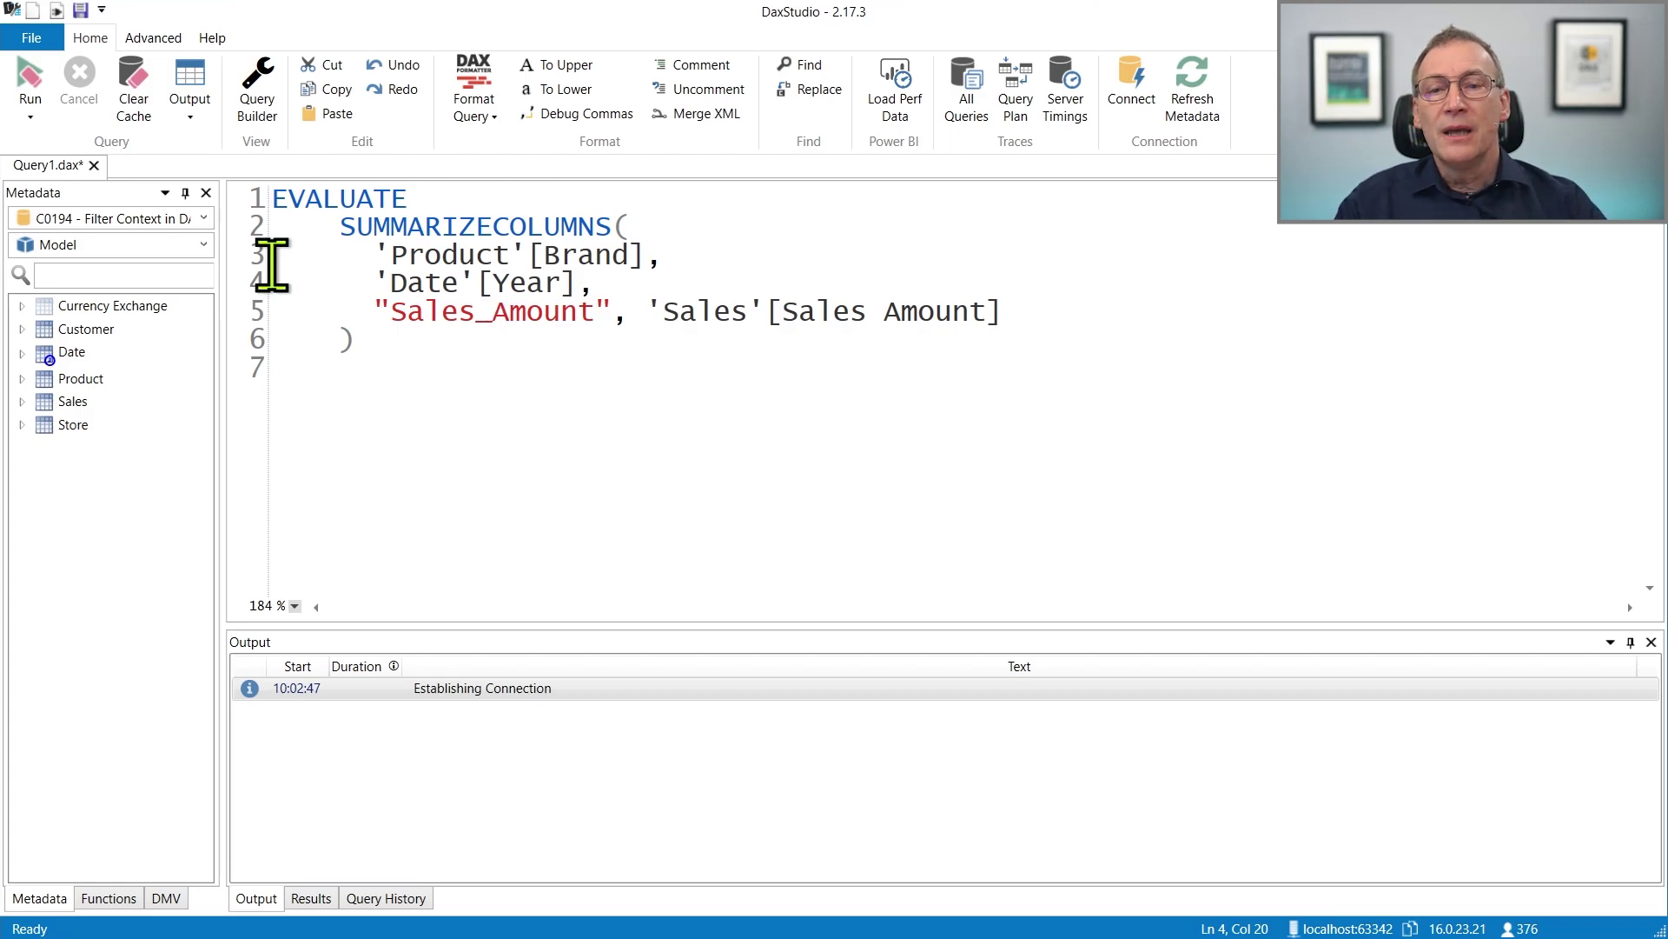
Step: Delete the 'Sales'[Sales Amount] measure reference after the "Sales_Amount" column name in the query
mouse_move(511, 233)
left_click(434, 341)
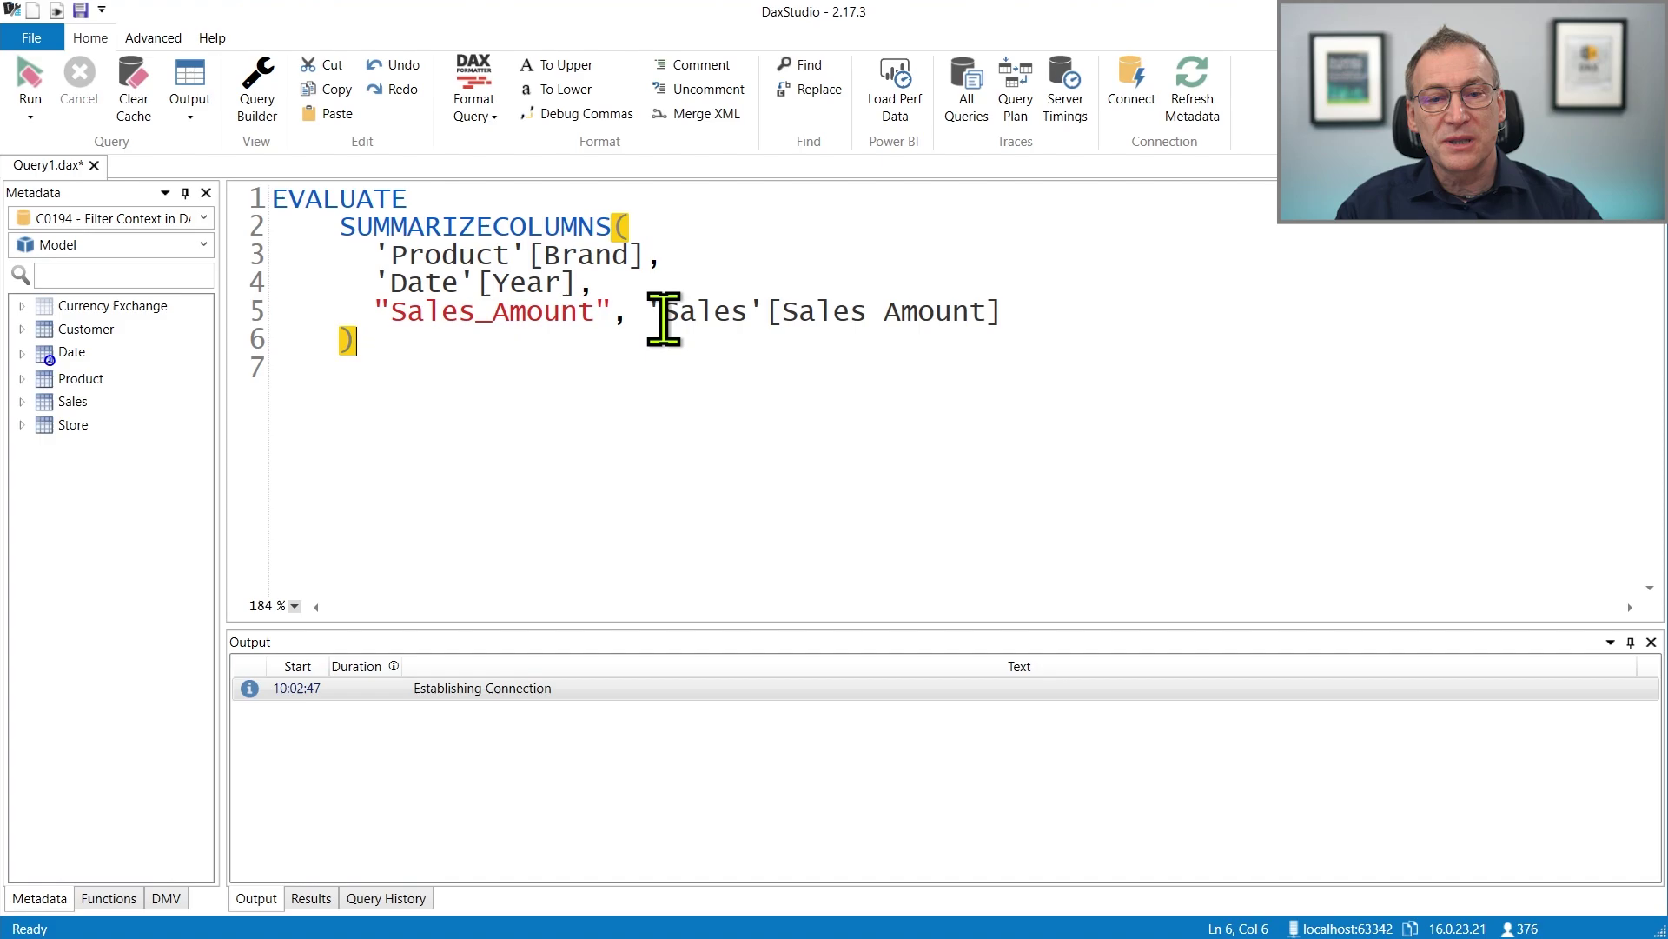
left_click_drag(643, 313, 1024, 312)
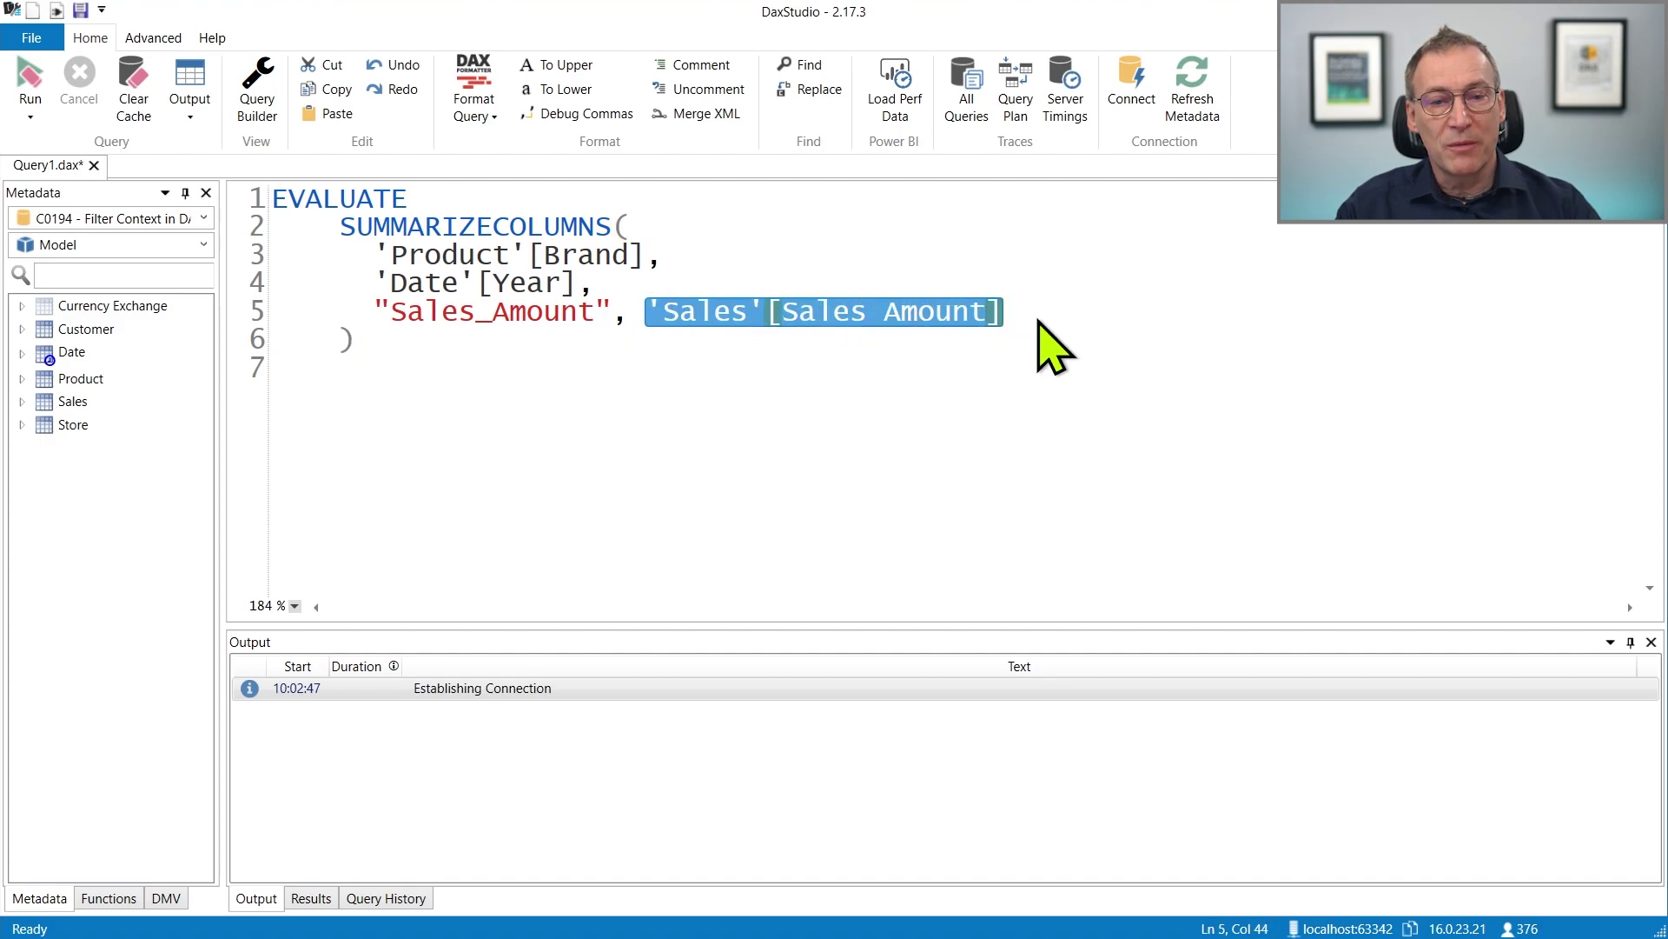
key("Delete")
Step: Switch to Power BI Desktop and copy the SUMX expression from the Sales Amount measure's definition
key("alt+Tab")
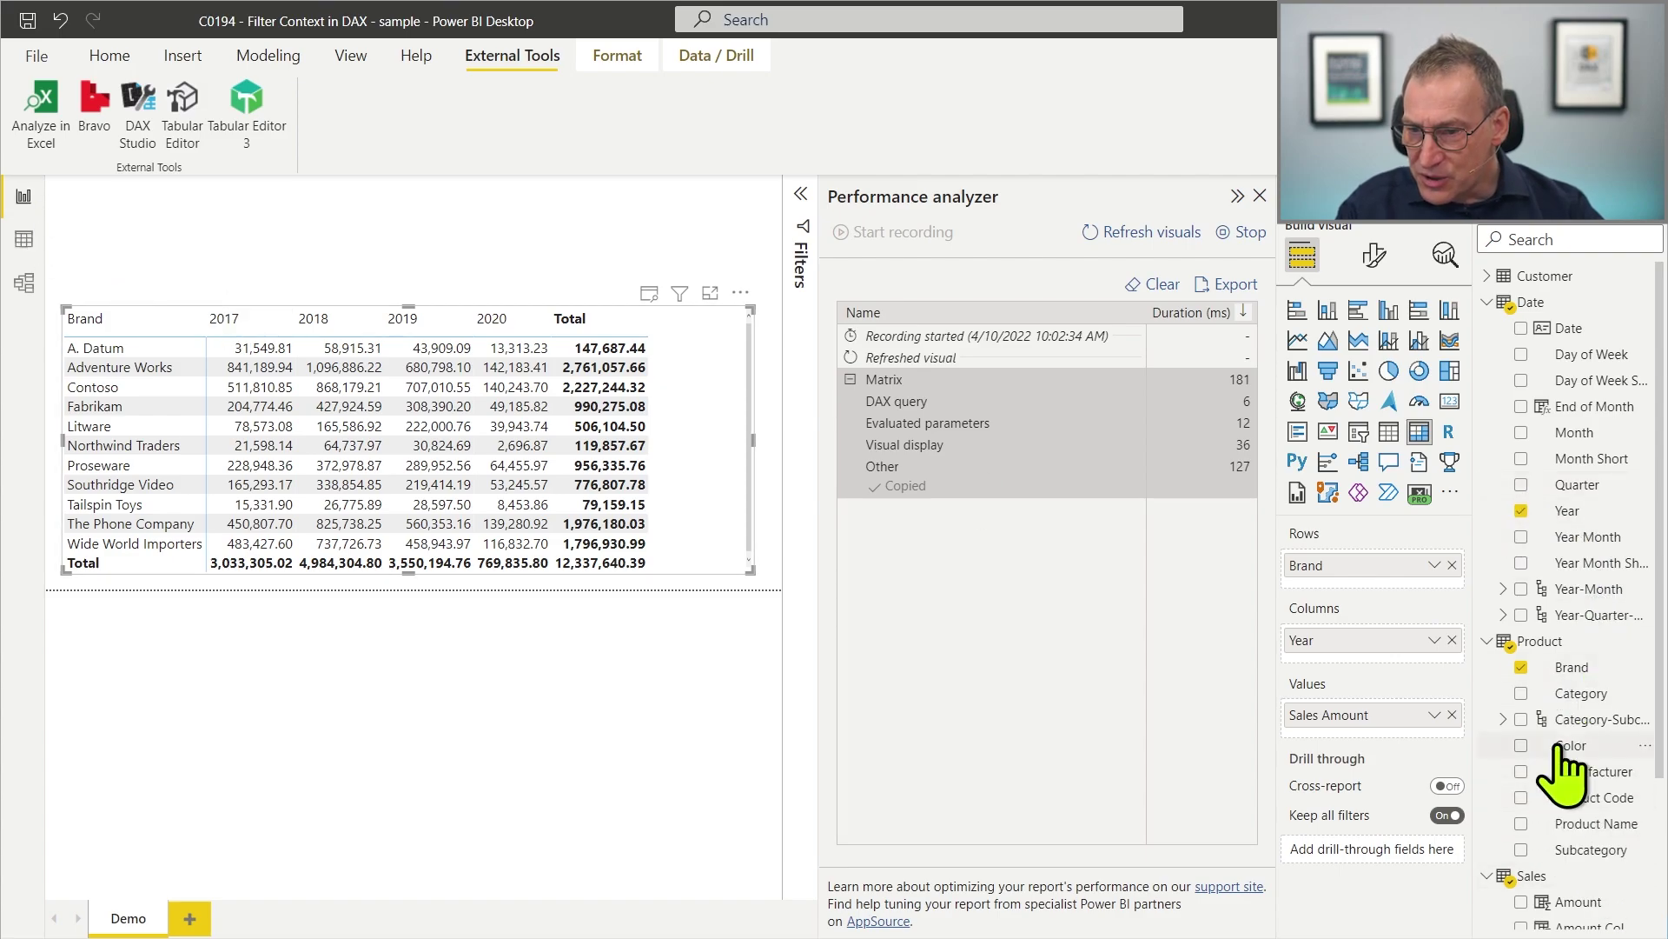
scroll(1564, 782, "down", 3)
left_click(1597, 810)
left_click(420, 264)
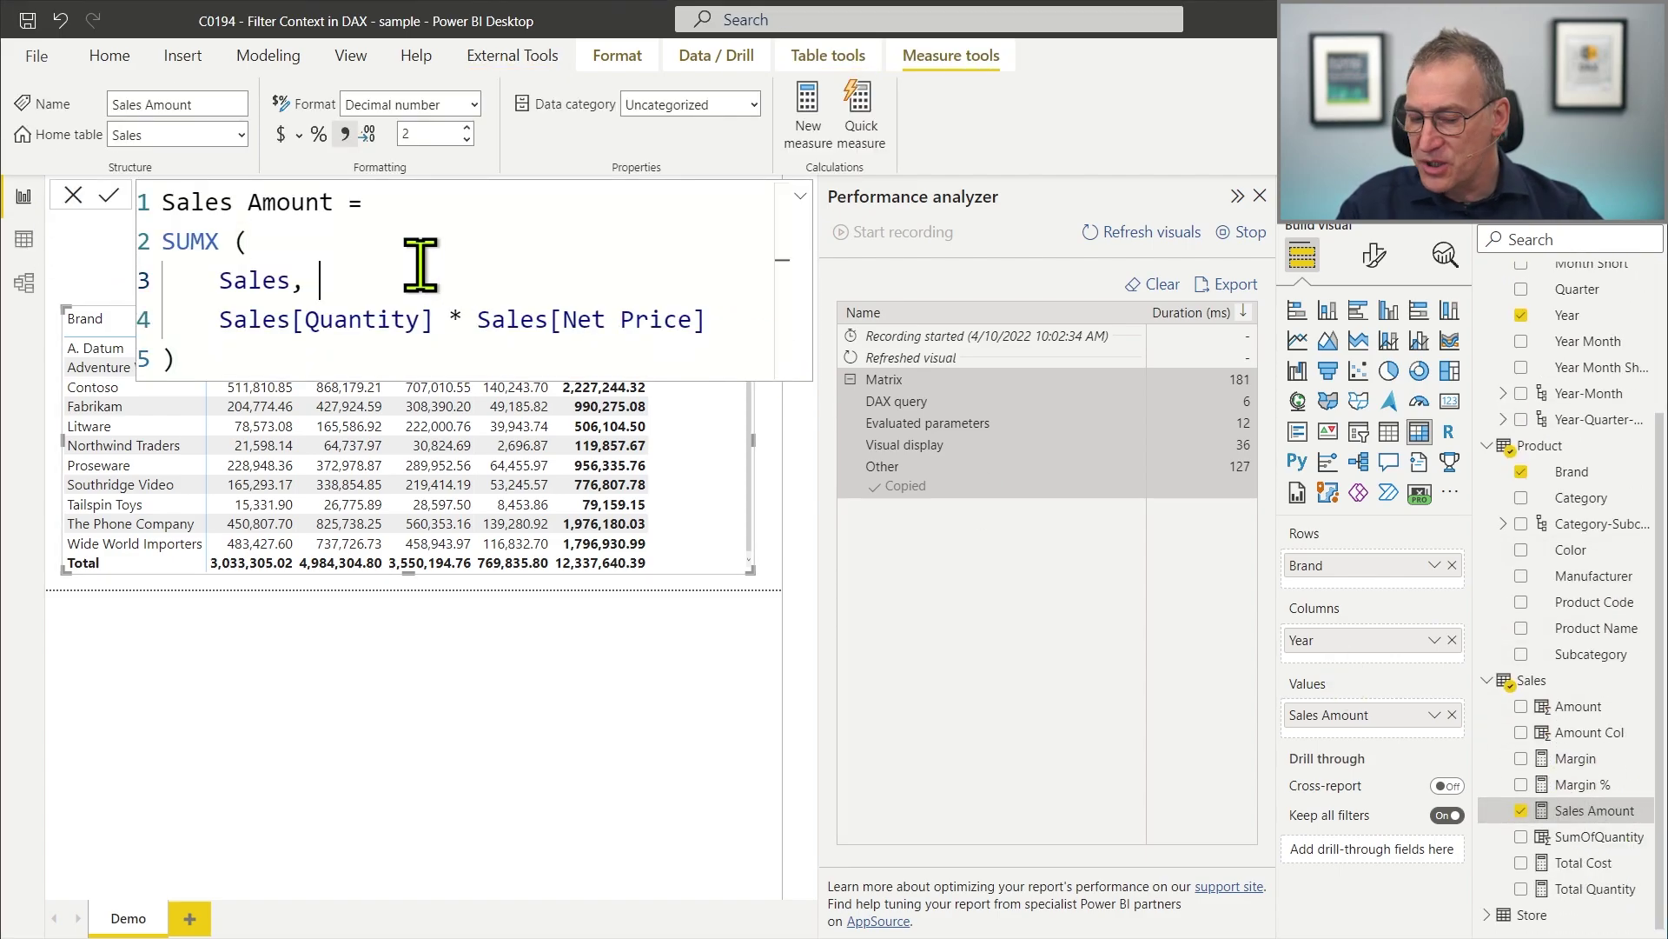
key("ctrl+a")
left_click(421, 264)
left_click_drag(178, 359, 171, 237)
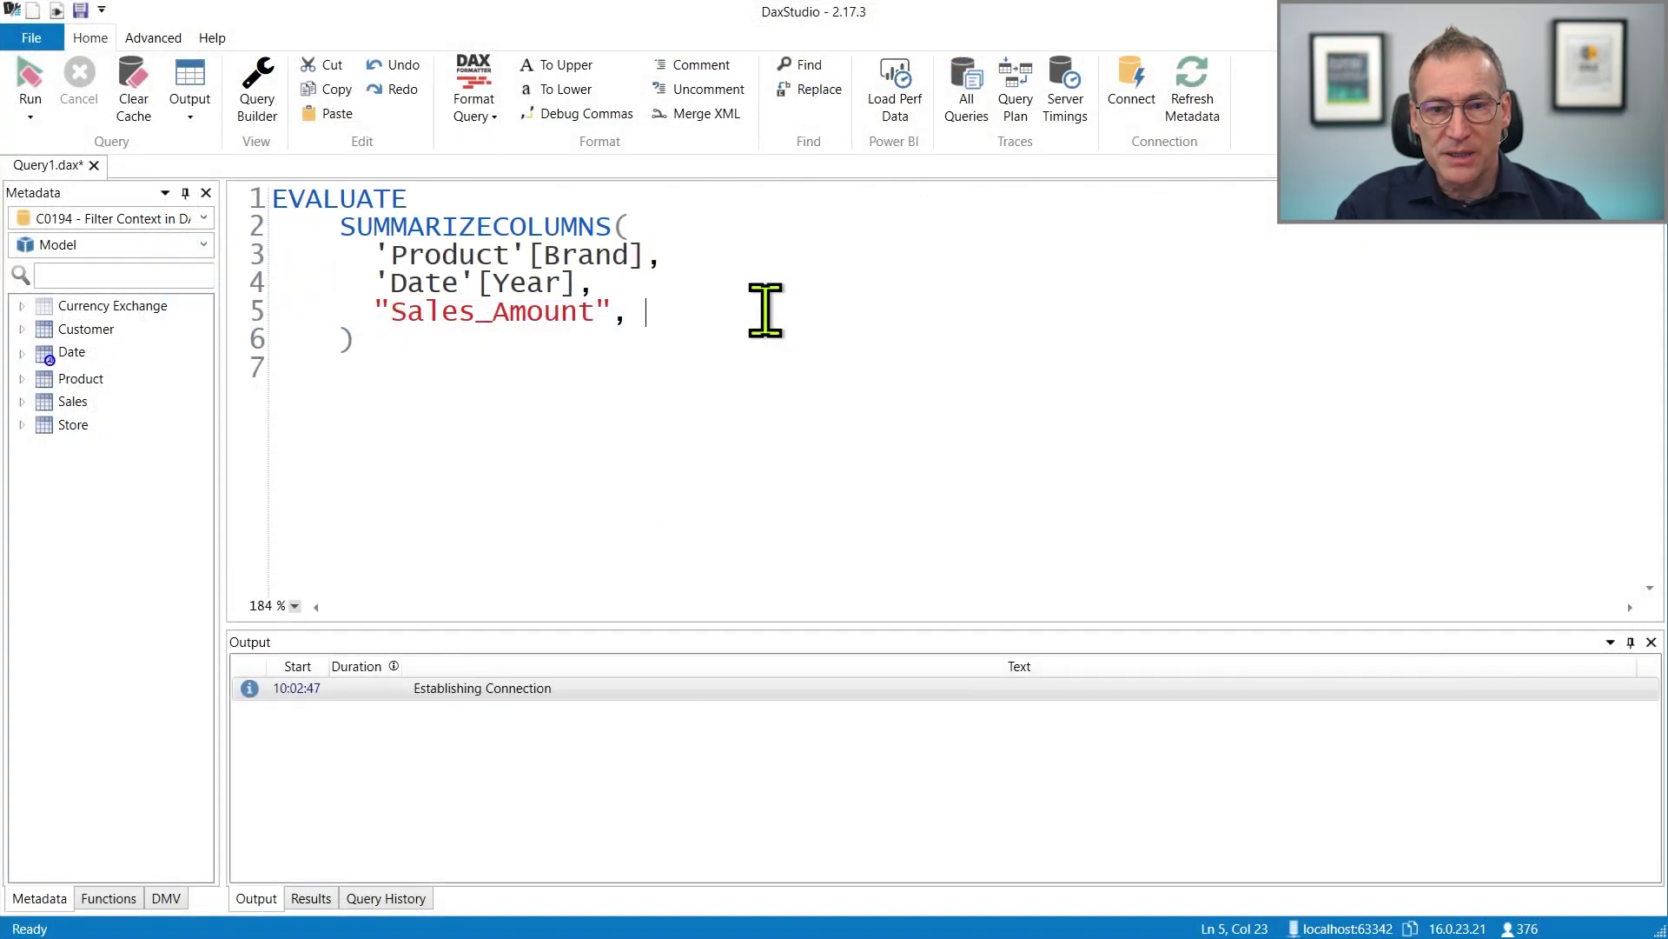
Step: Insert SUMX ( Sales, Sales[Quantity] * Sales[Net Price] ) as the "Sales_Amount" expression in the DAX Studio query and format the query
type("SUMX ( Sales, Sales[Quantity] * Sales[Net Price] )")
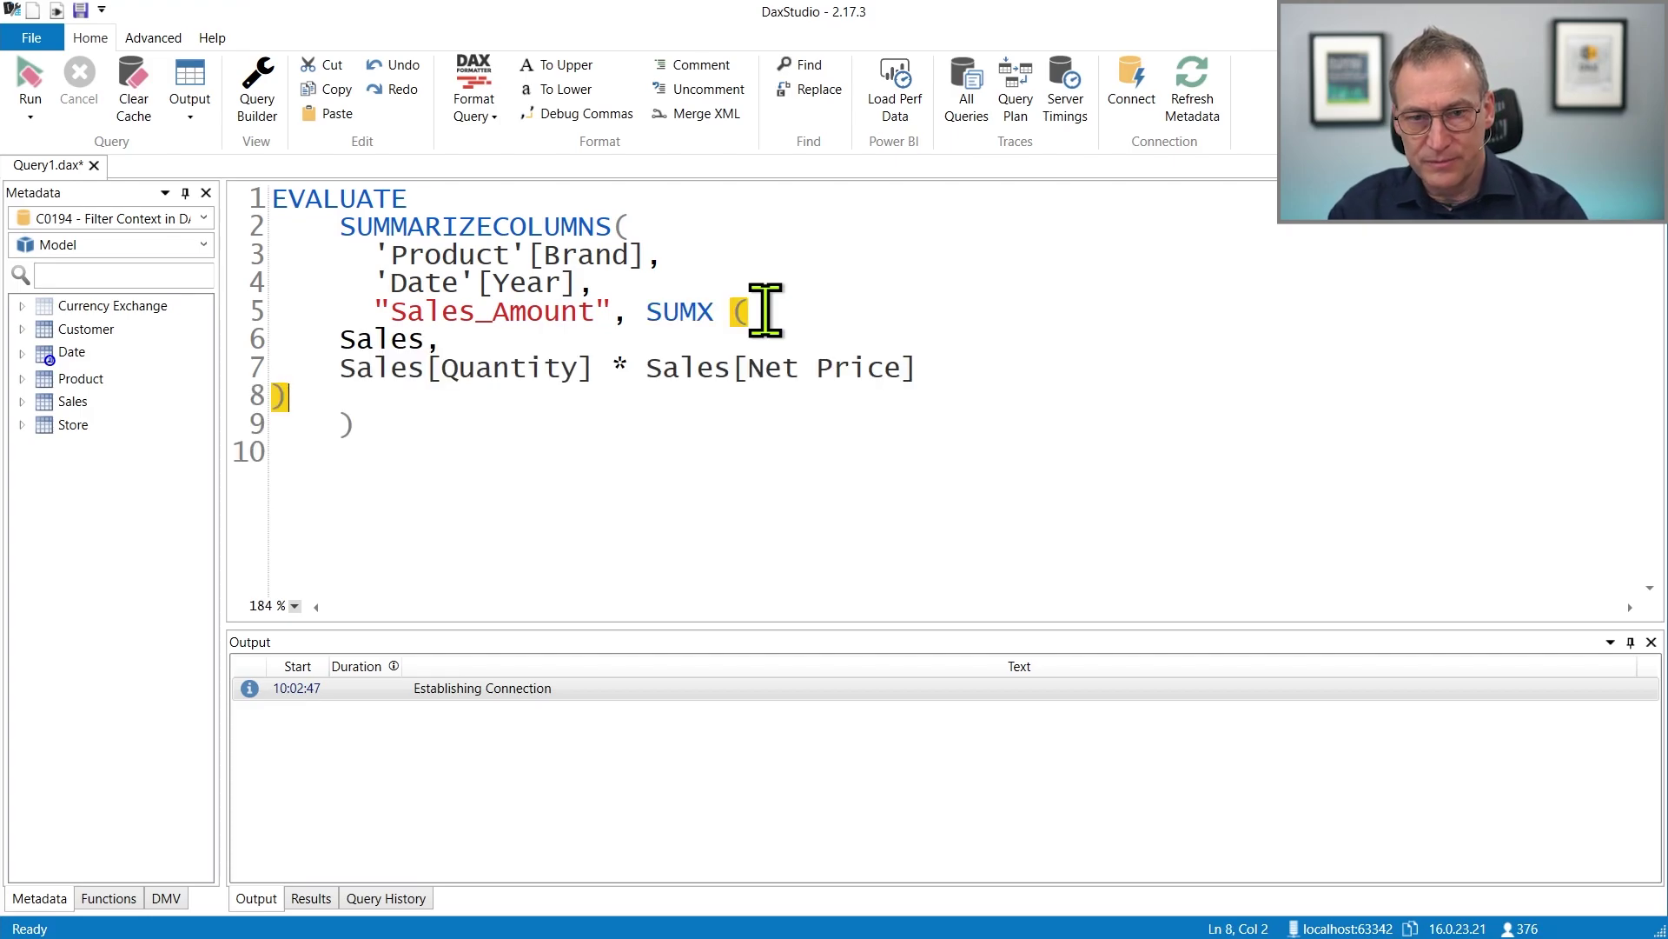
key("F6")
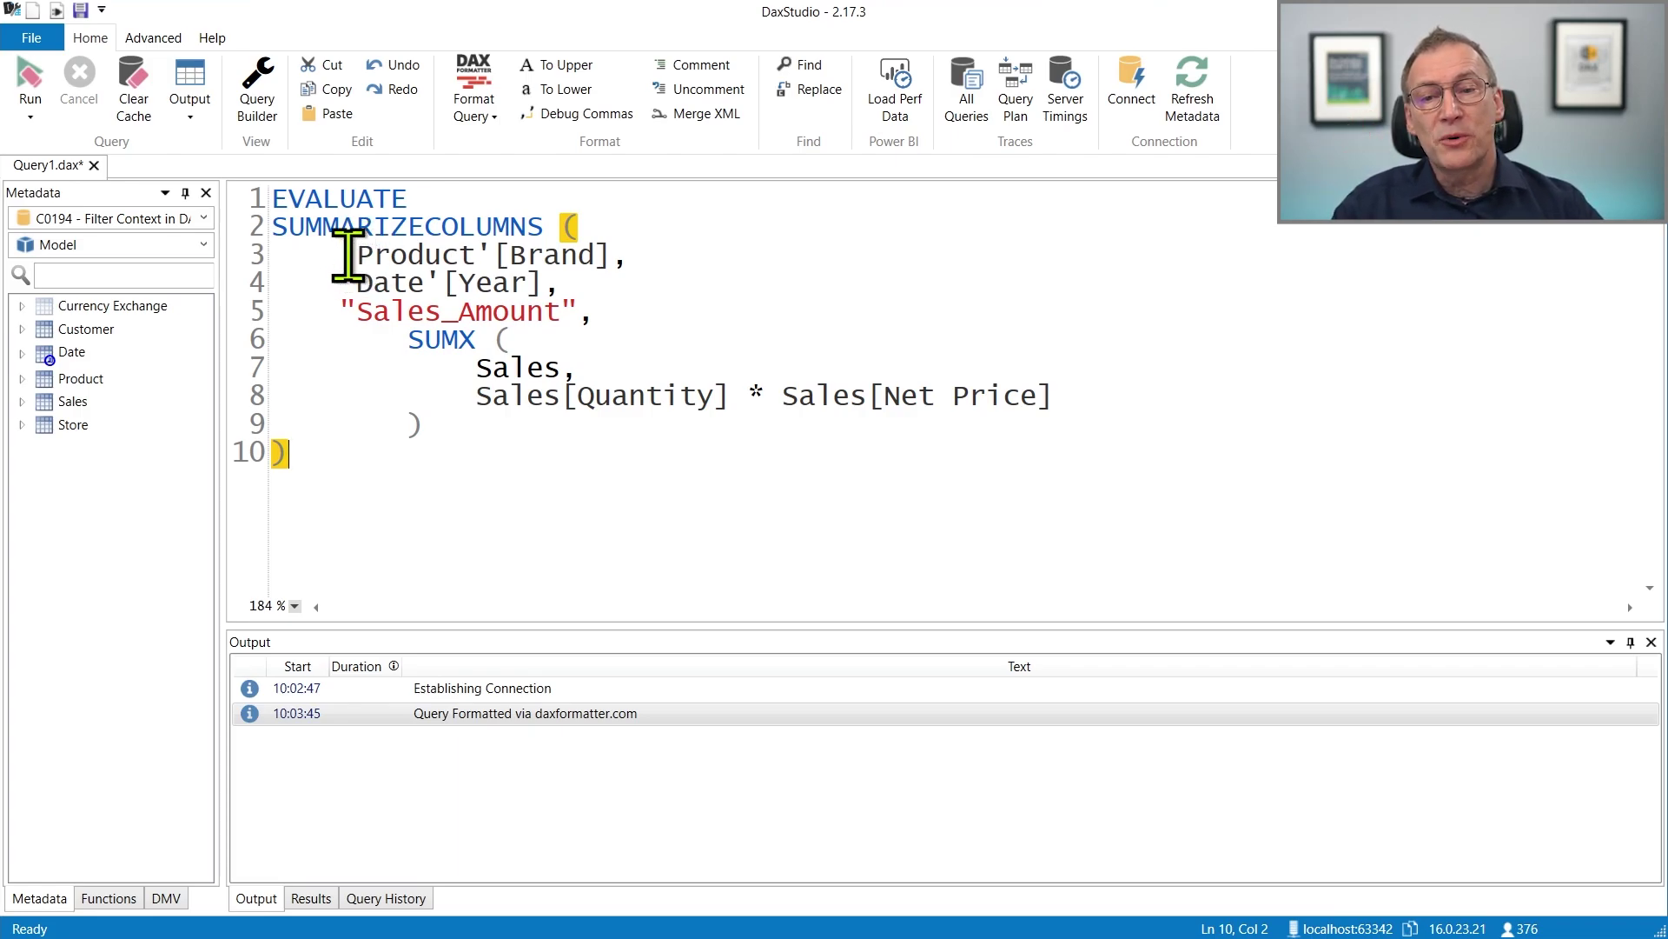
left_click(562, 255)
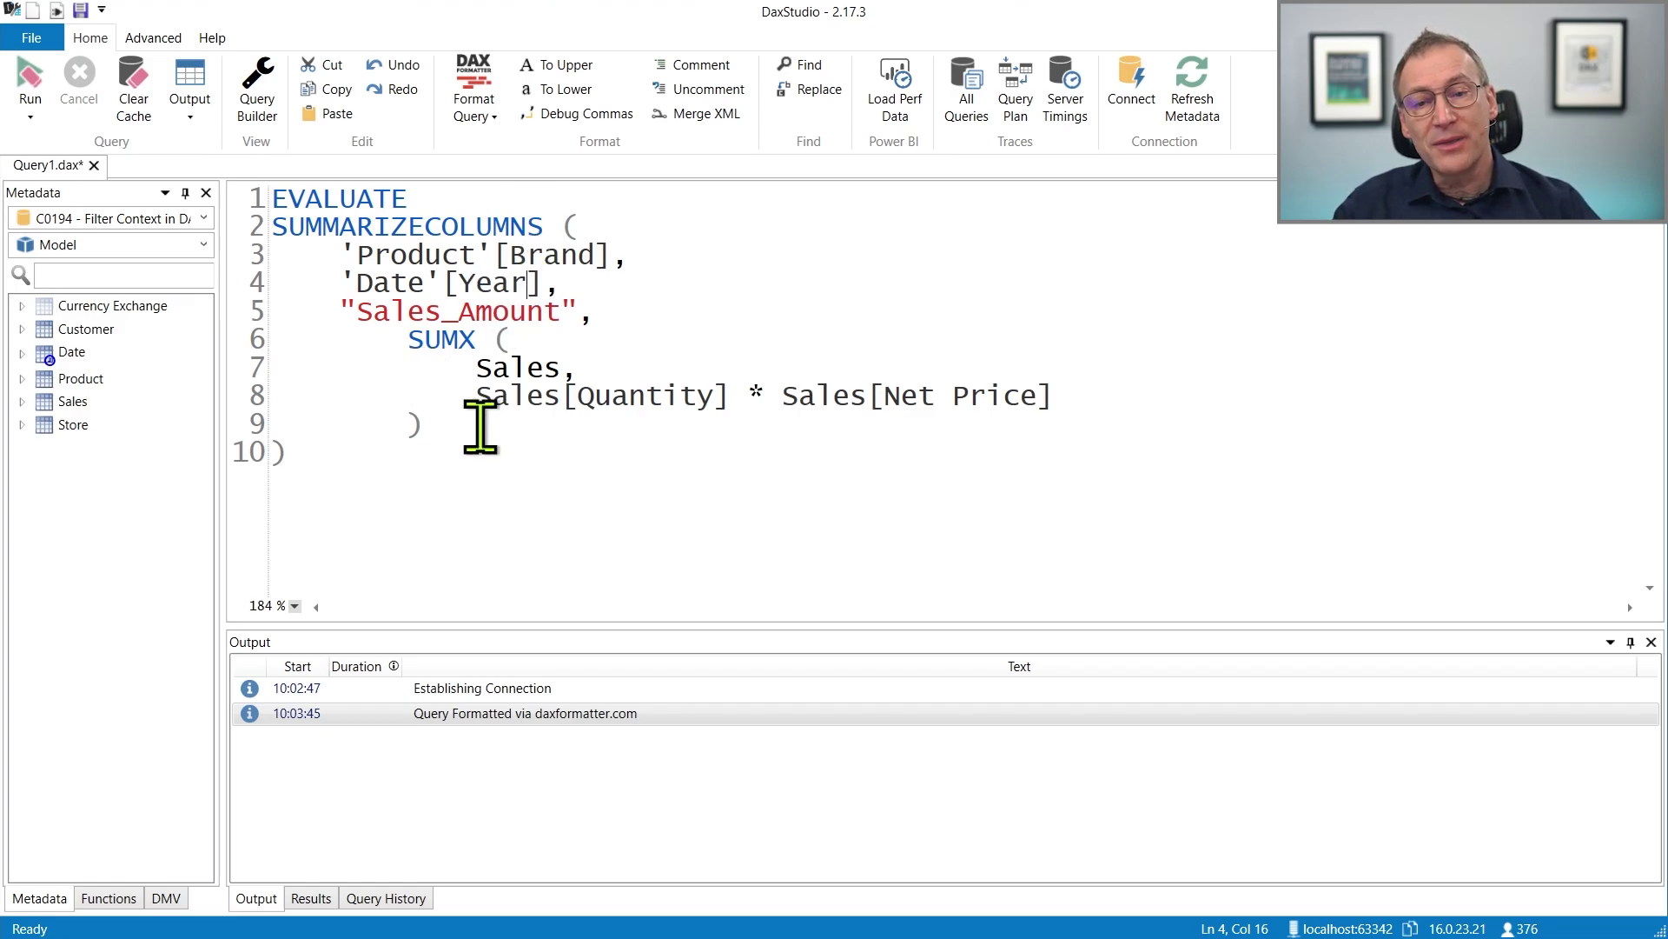
left_click_drag(478, 424, 210, 347)
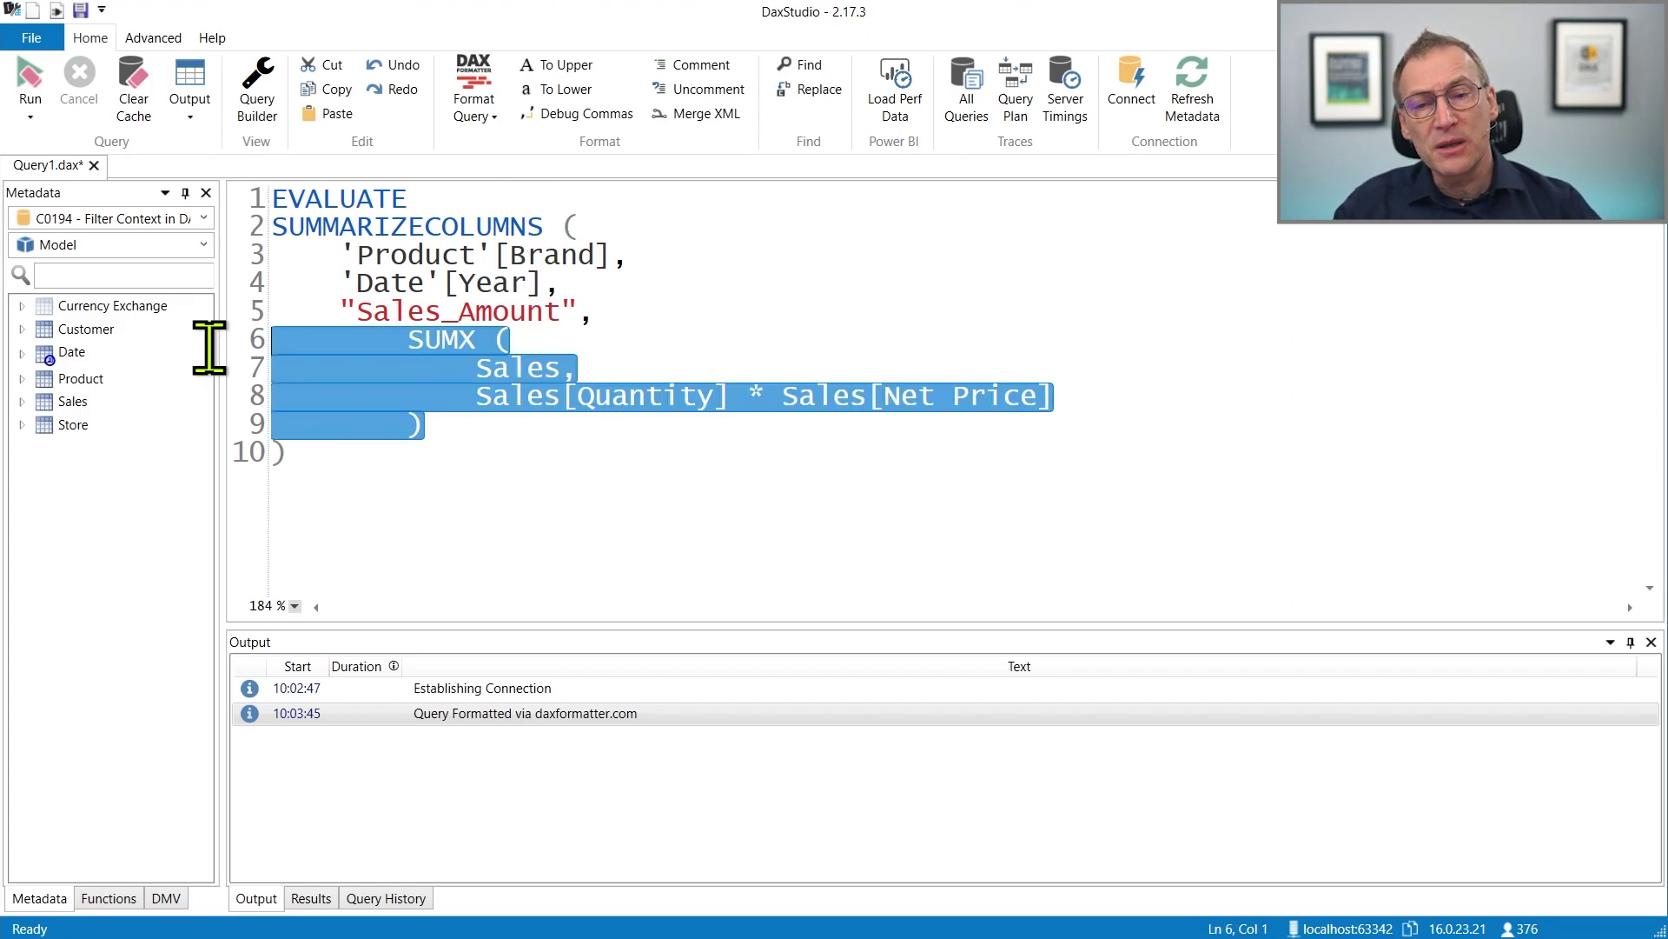
left_click(491, 405)
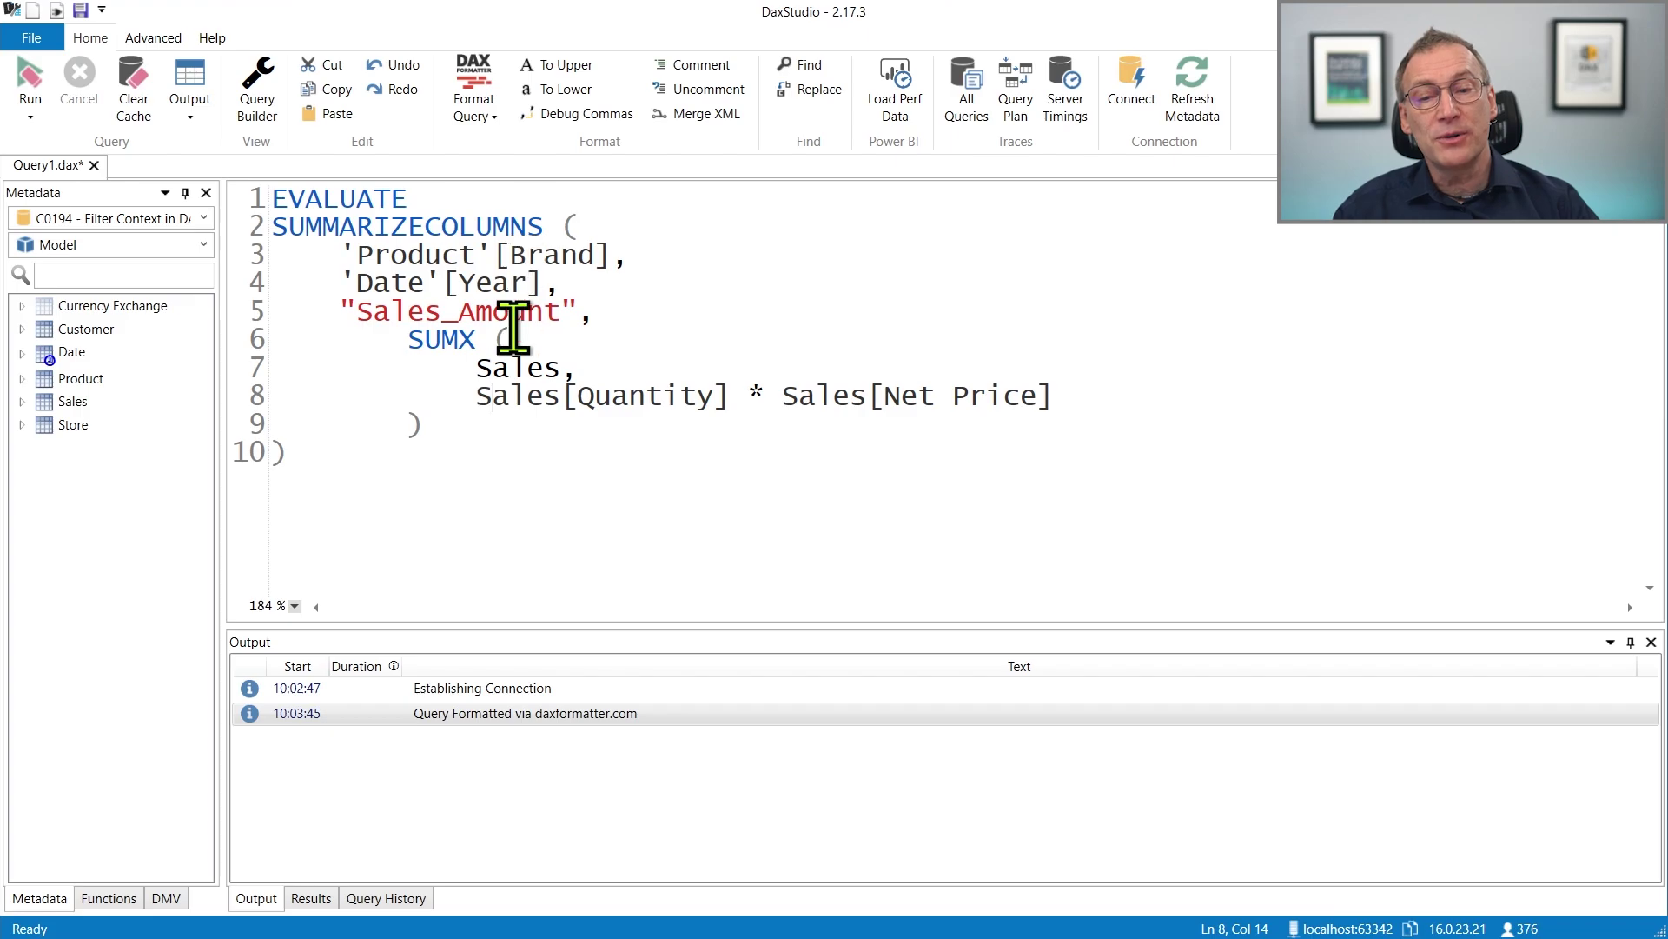
left_click_drag(477, 361, 560, 374)
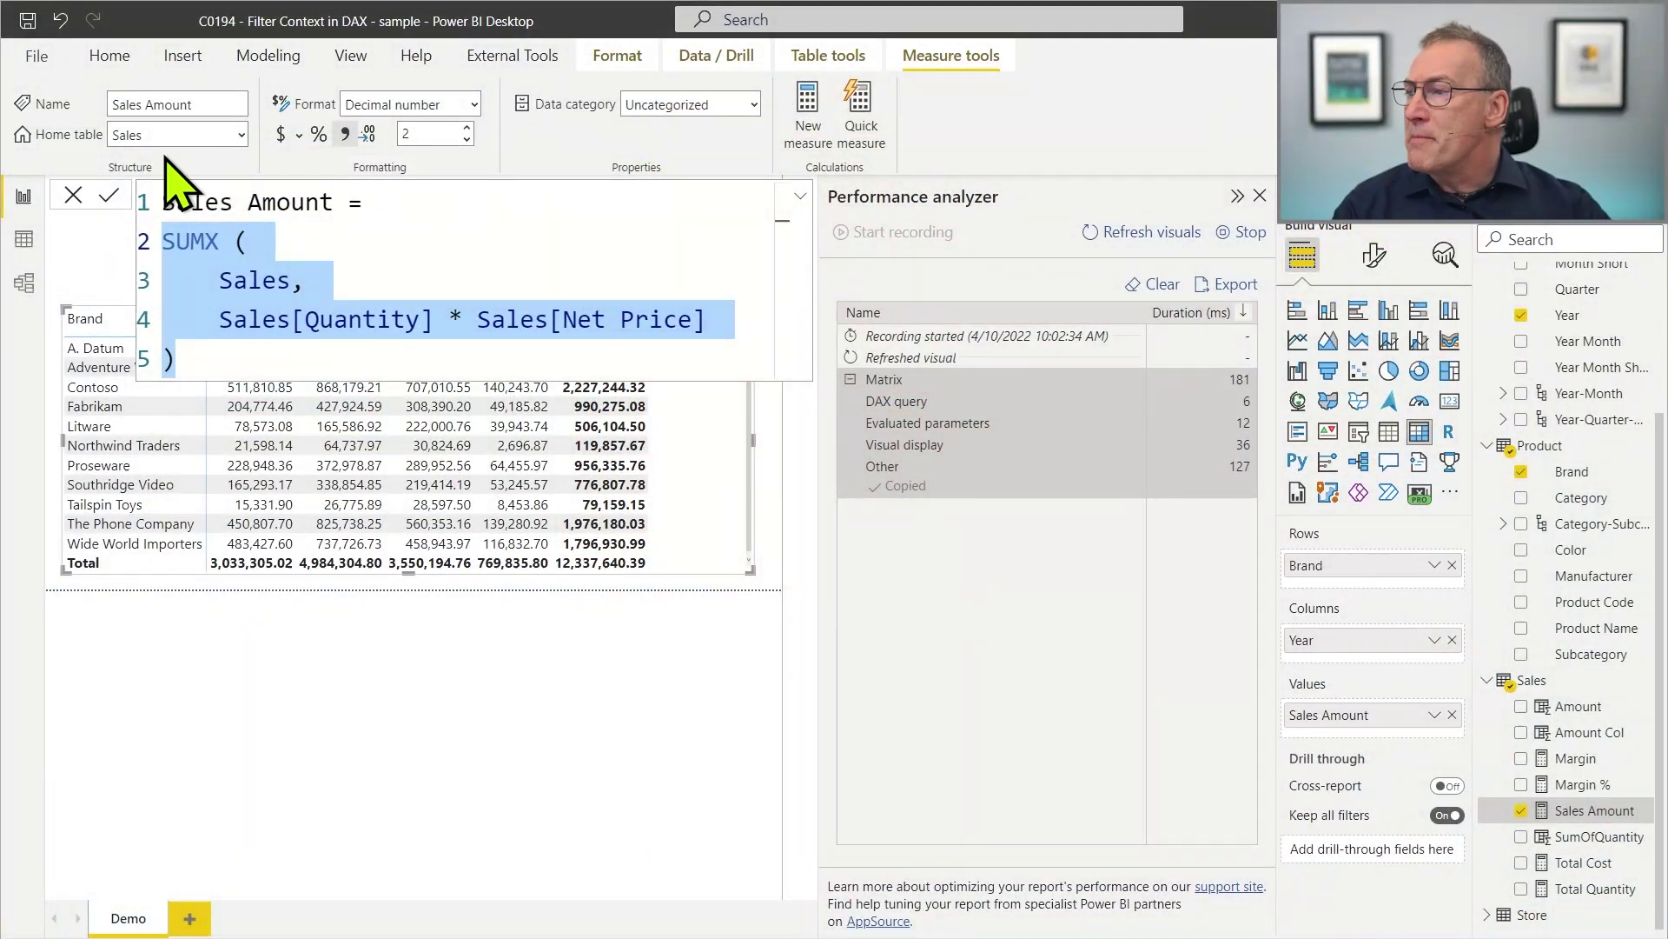
Step: Close Performance analyzer and start a new measure named Europe Sales in the Sales table
left_click(1259, 196)
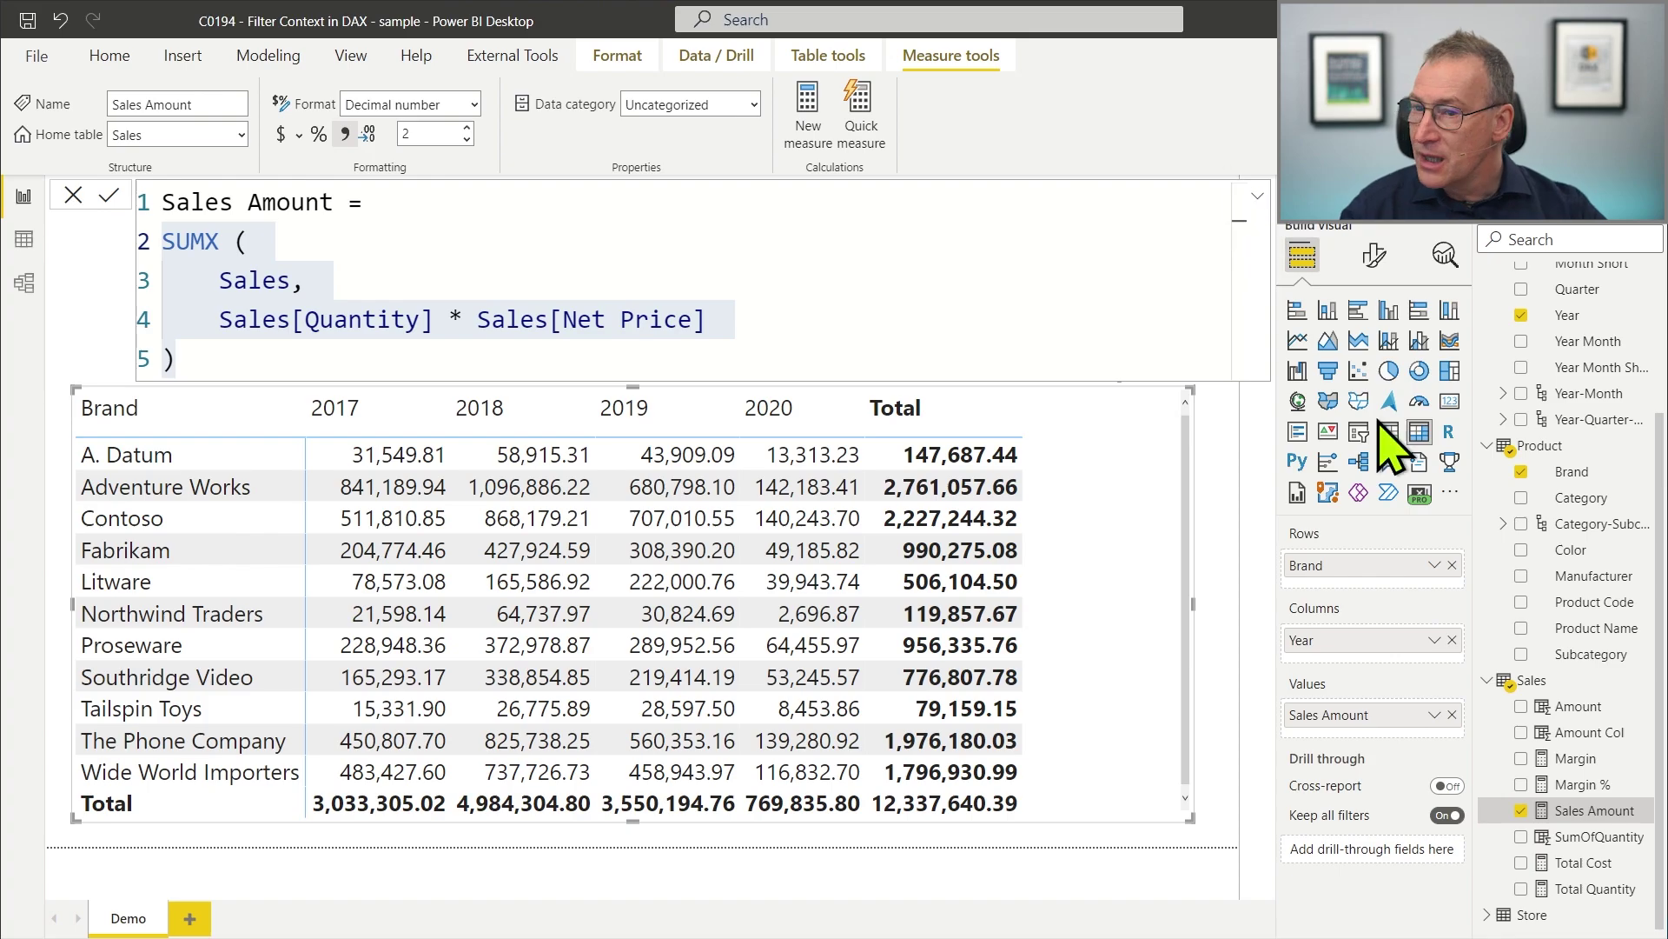
right_click(1527, 682)
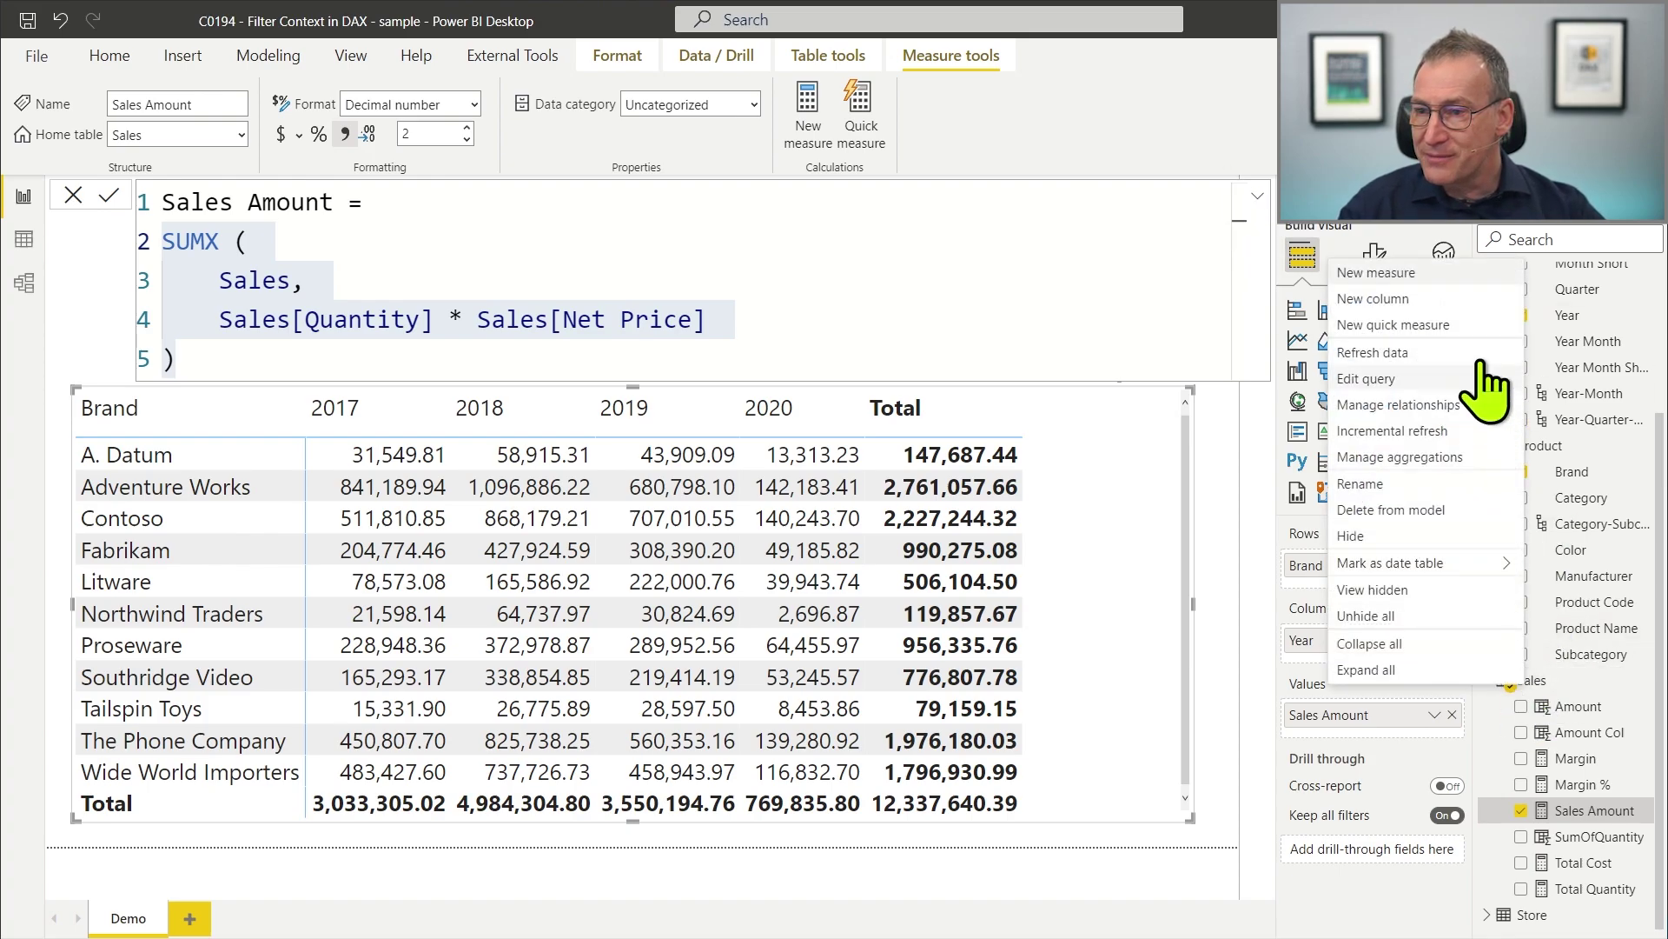
left_click(1430, 274)
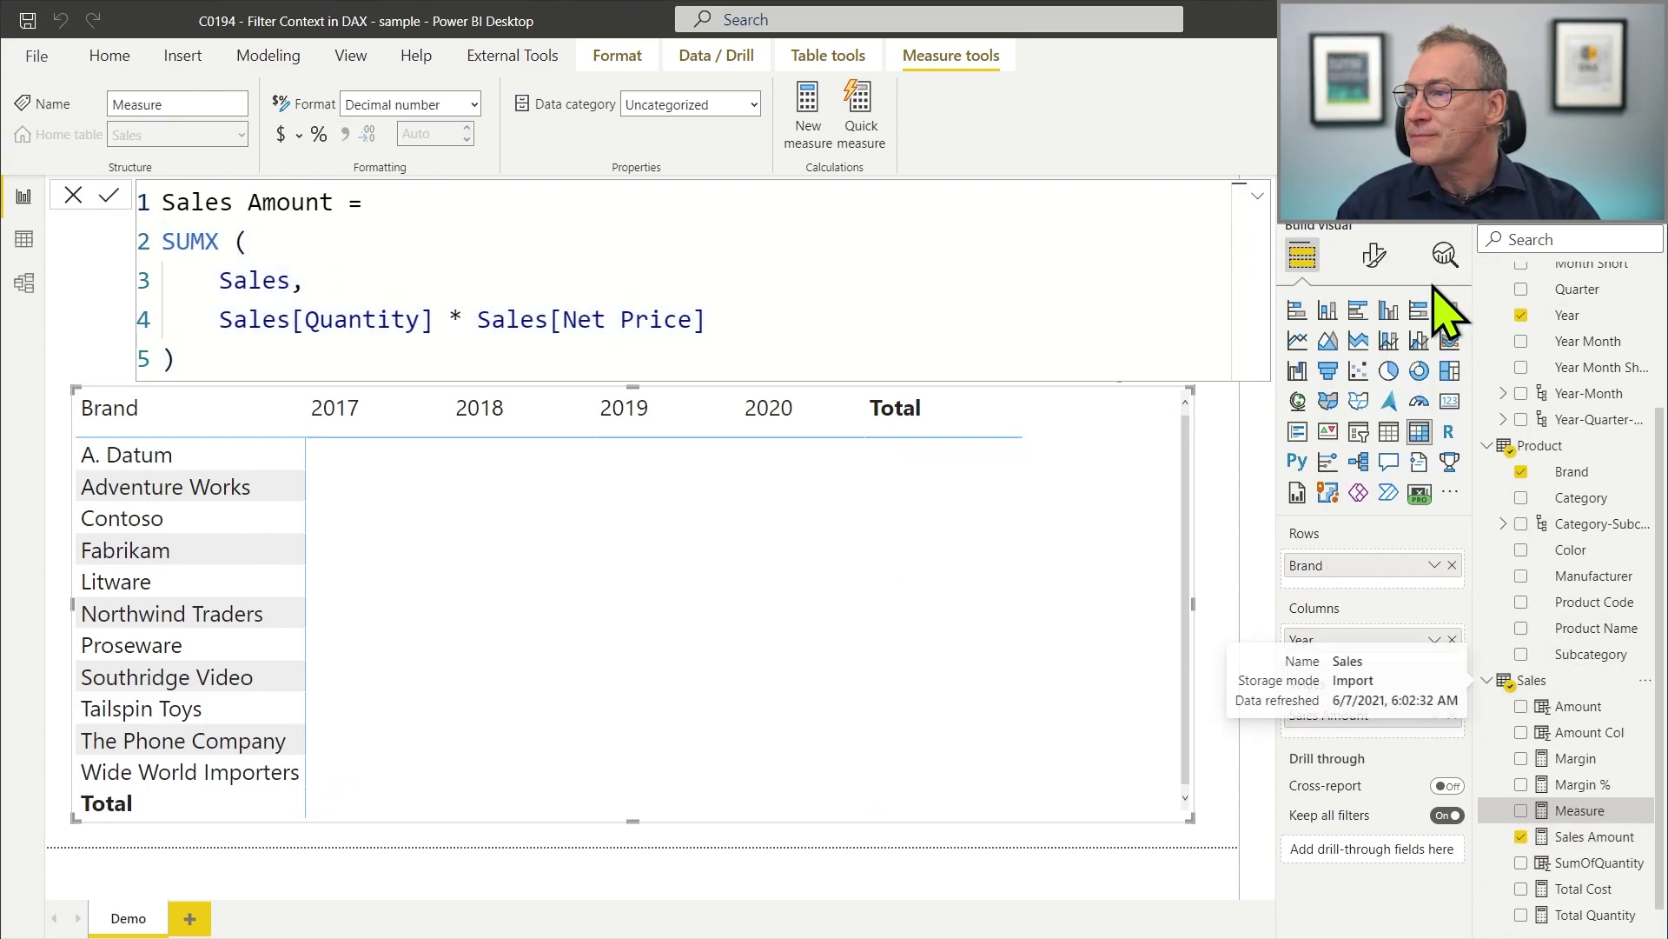
type("Europe ")
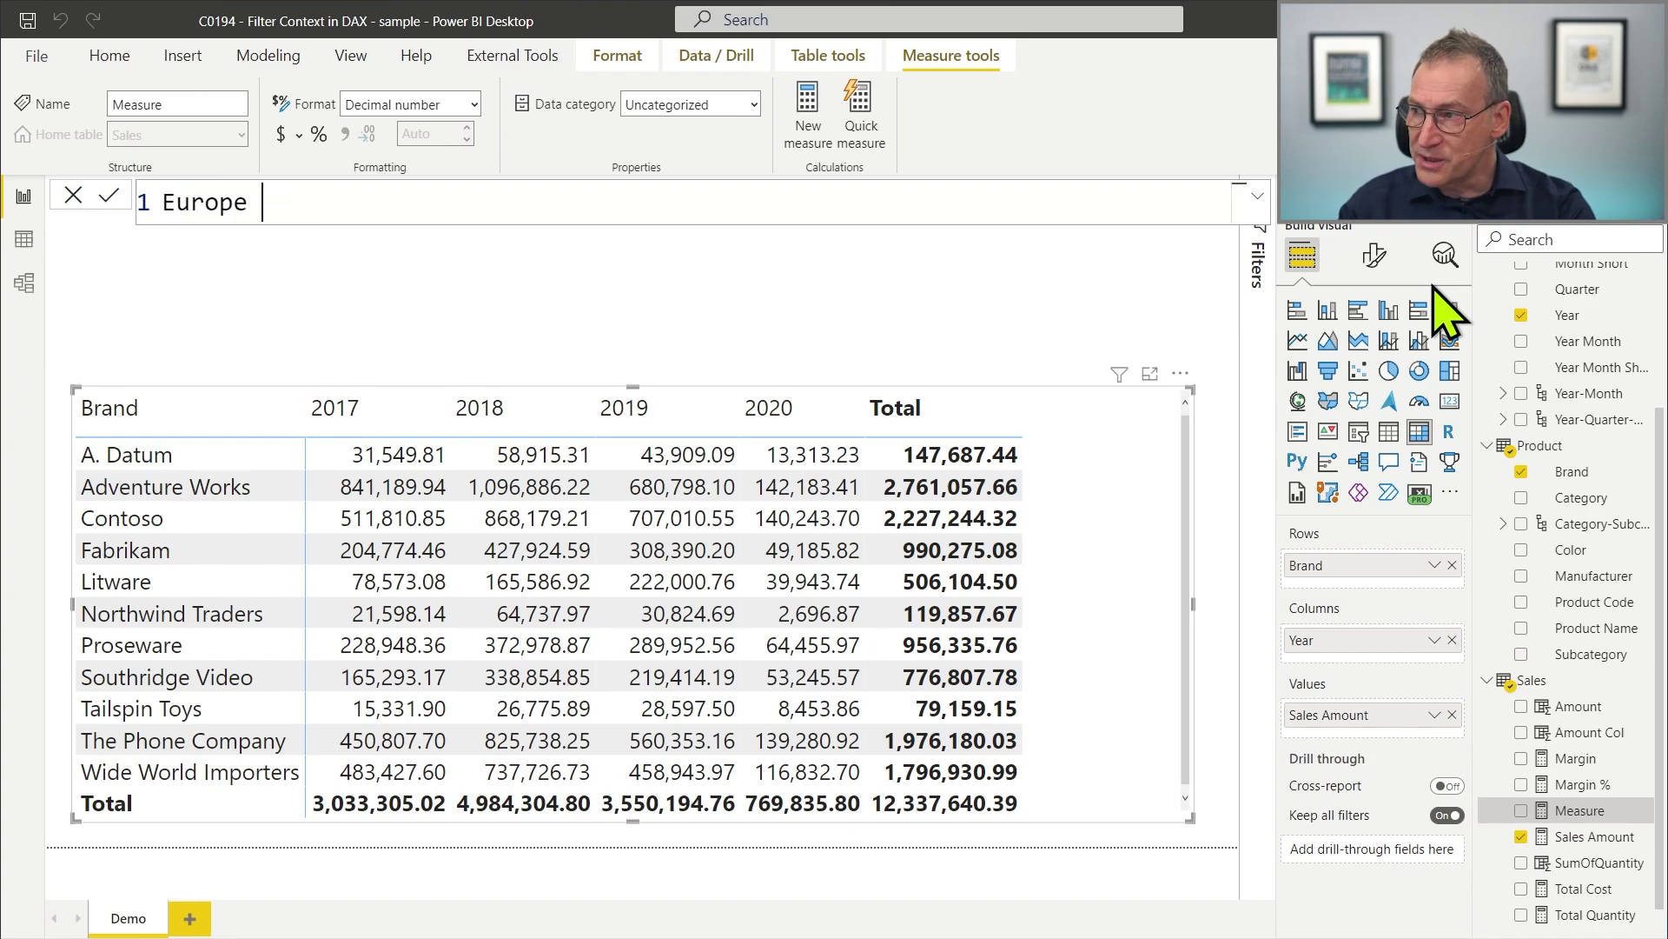
type("Sales =")
Step: Begin the Europe Sales formula with CALCULATE, using [Sales Amount] as its first argument on a separate line
key("shift+Return")
type("CA")
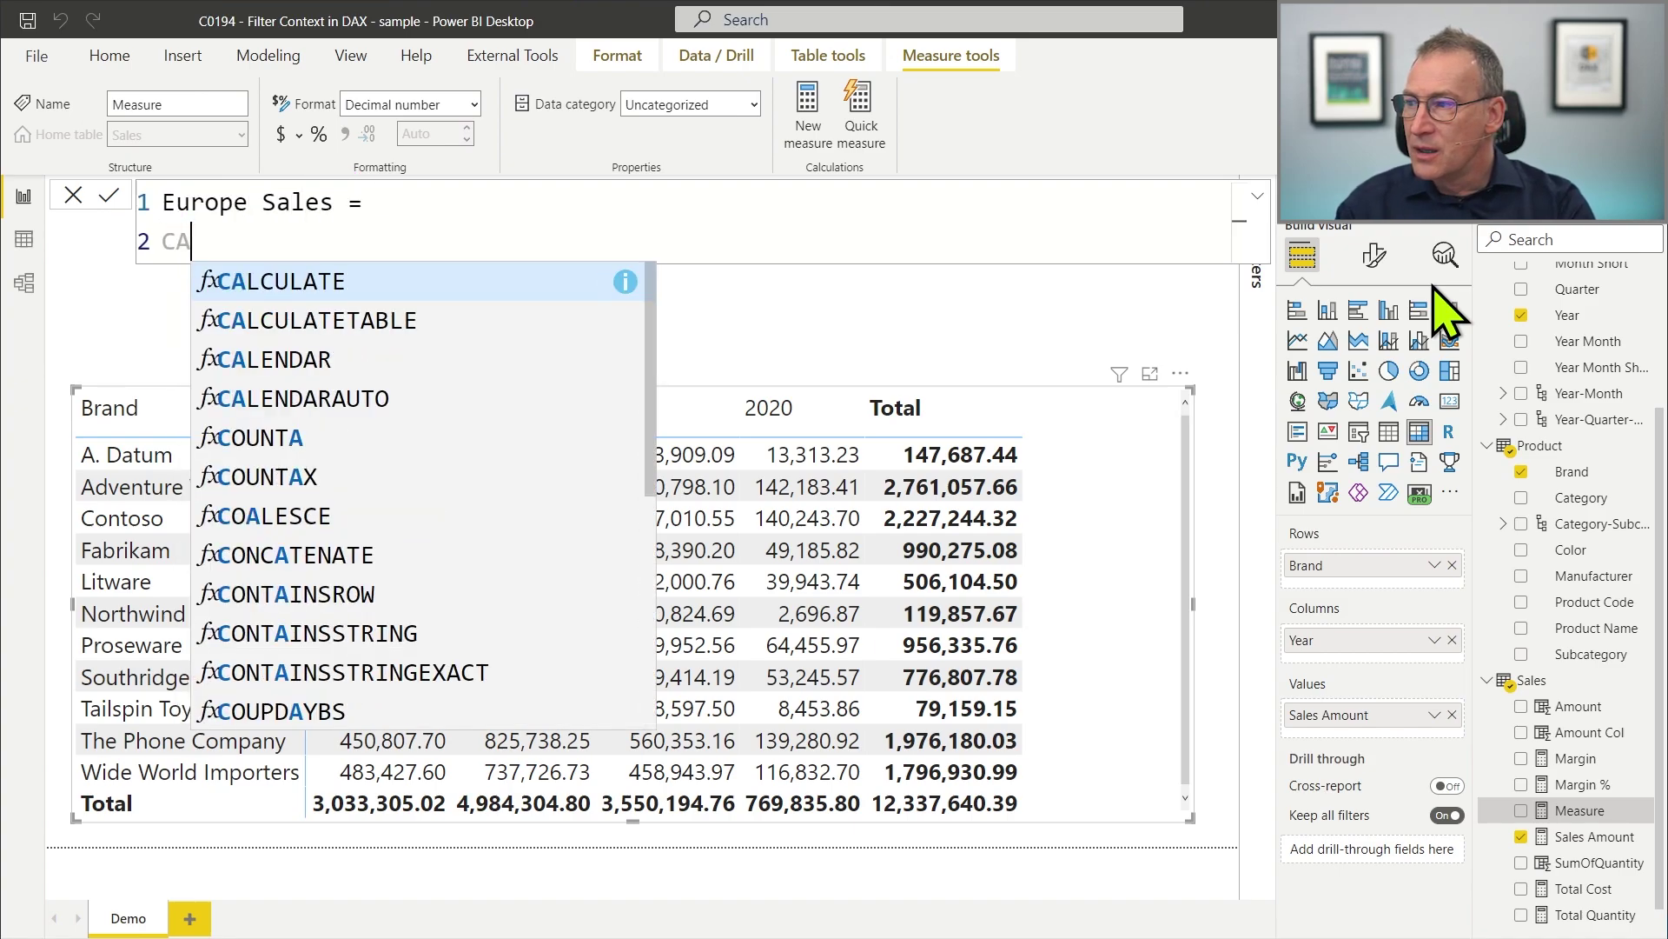
key("Tab")
key("shift+Return")
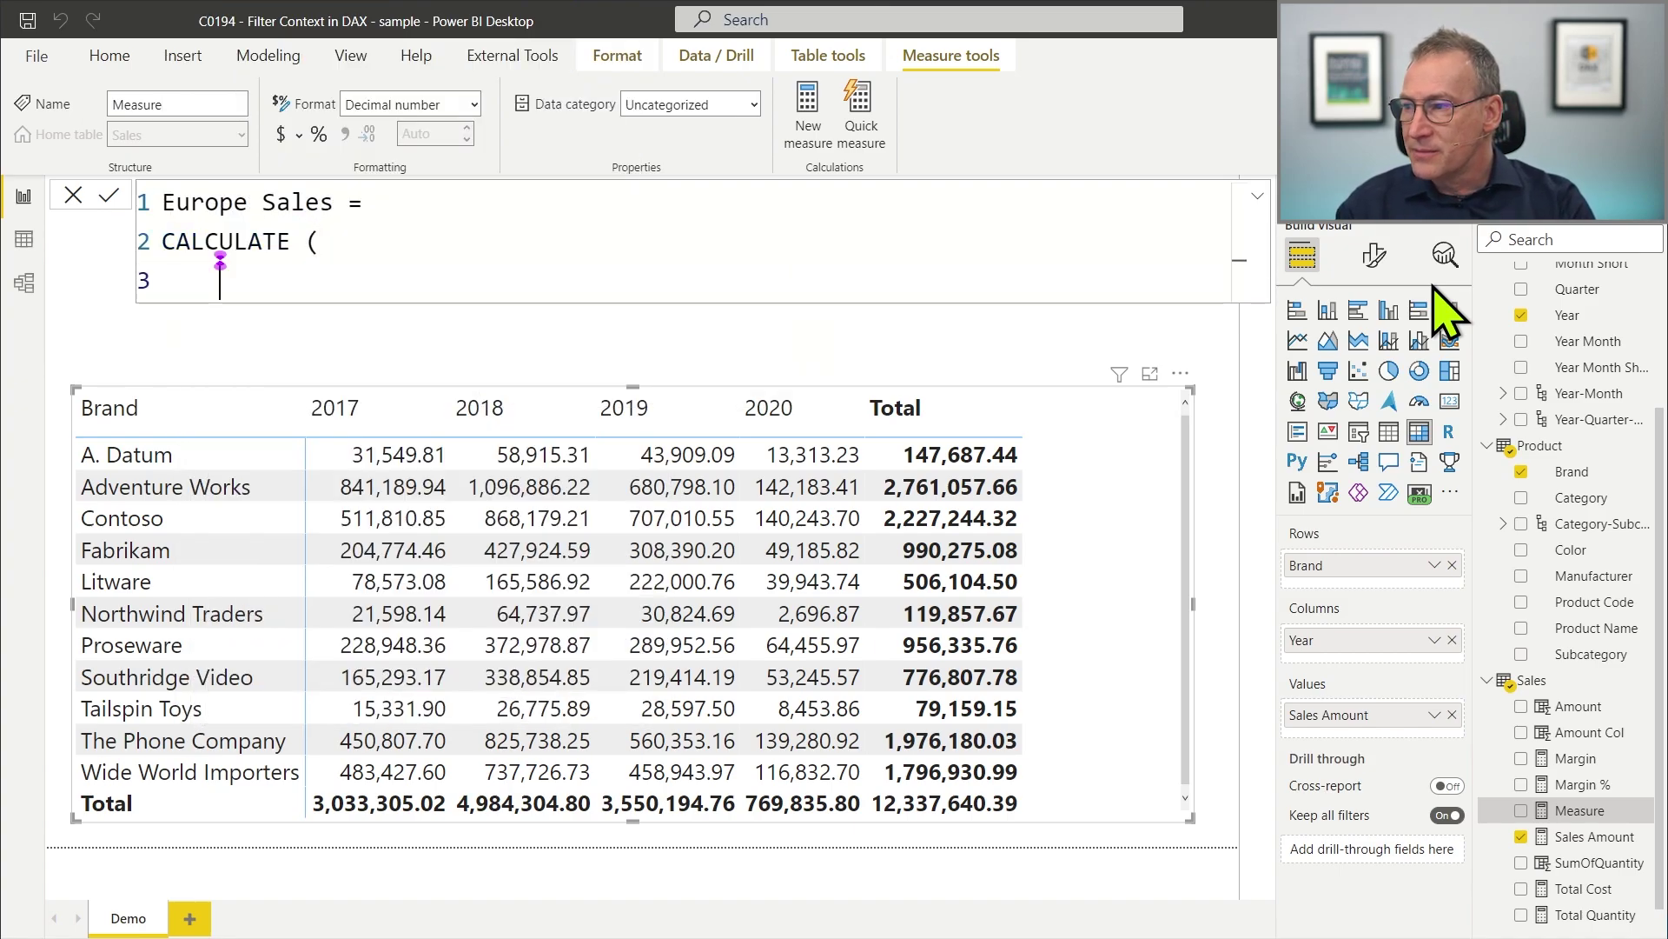
type("[S")
key("Tab")
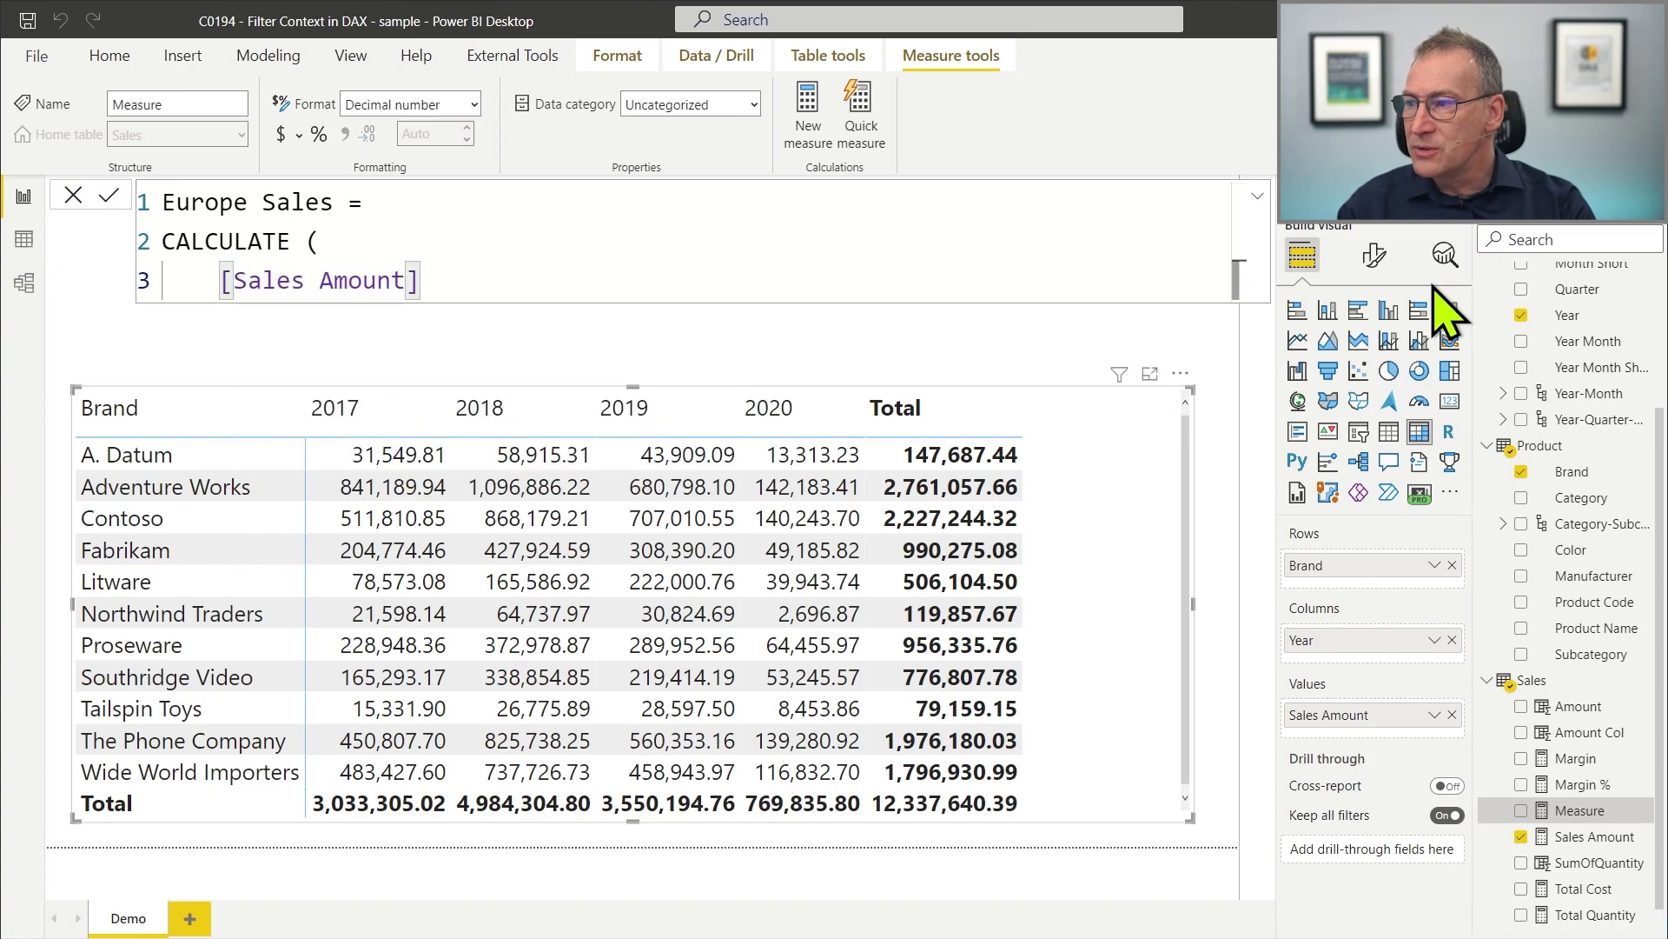
type(",")
key("shift+Return")
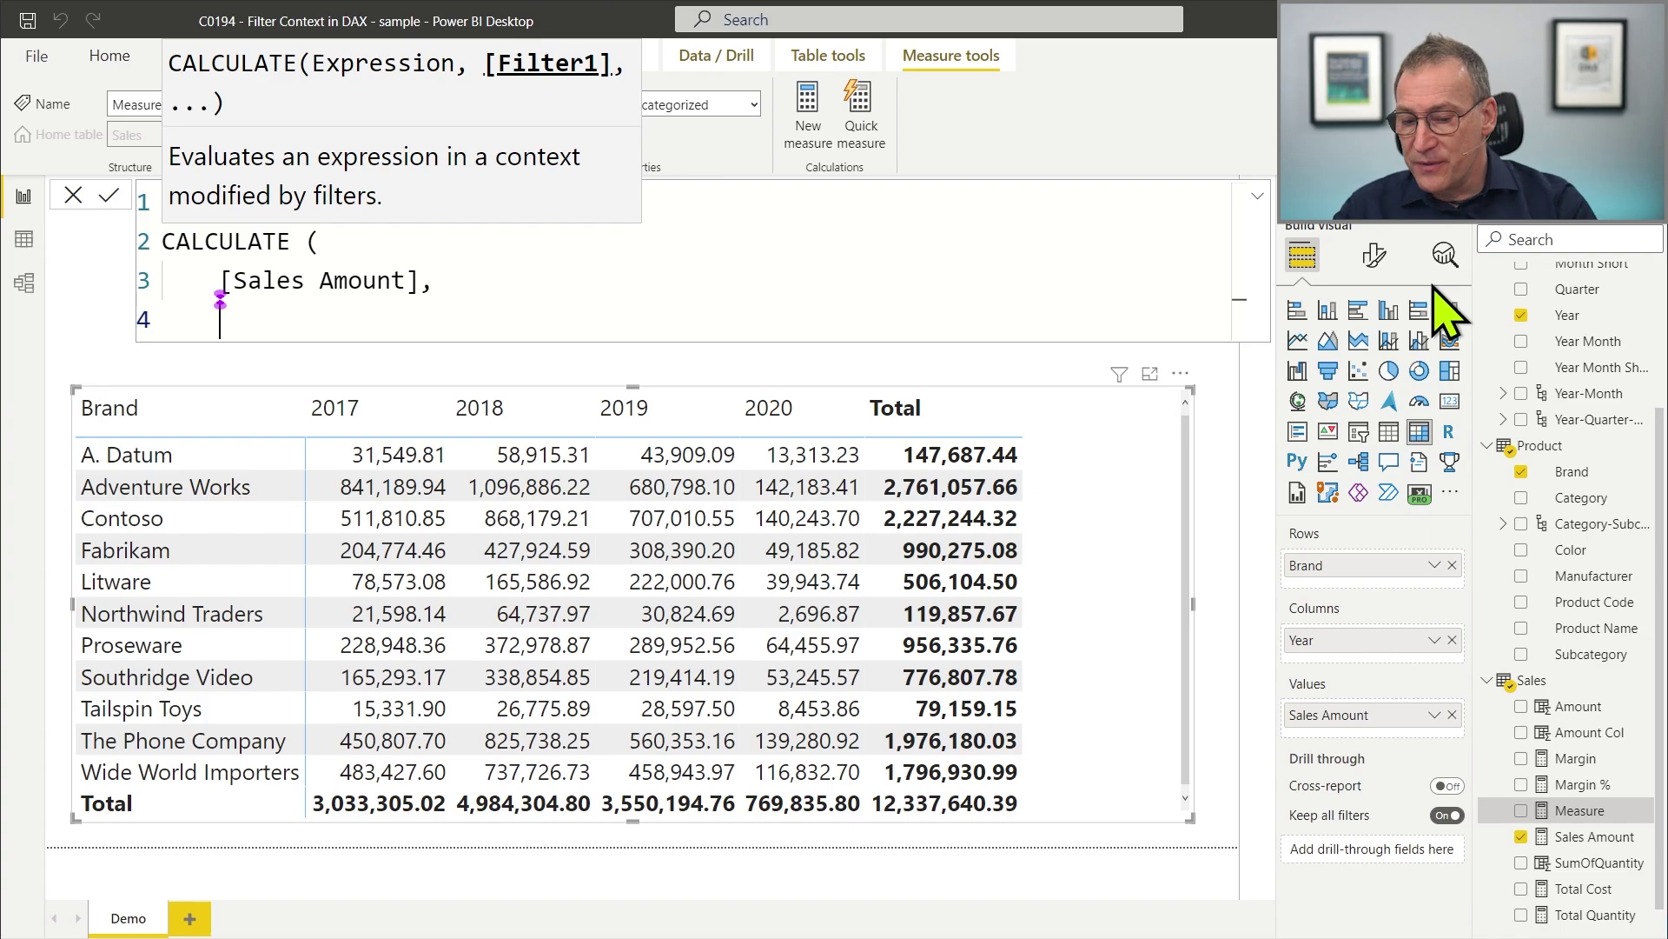
Step: Add the filter argument Customer[Continent] = "Europe" to CALCULATE and close the parenthesis on its own line
type("Contine")
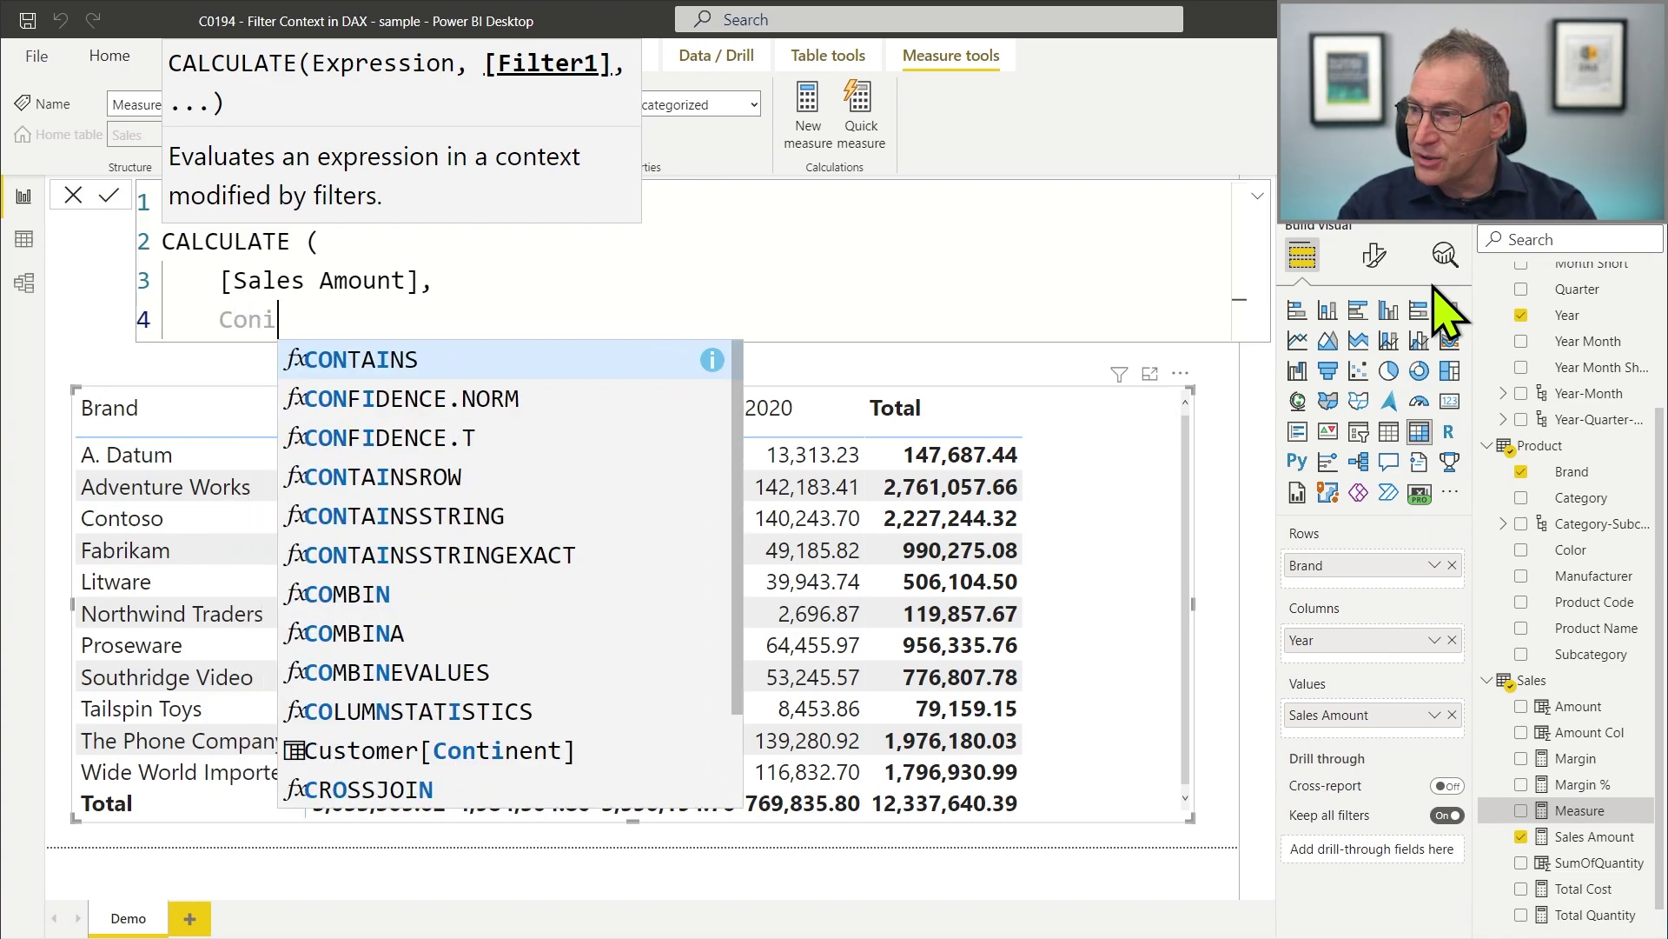
key("Down")
key("Tab")
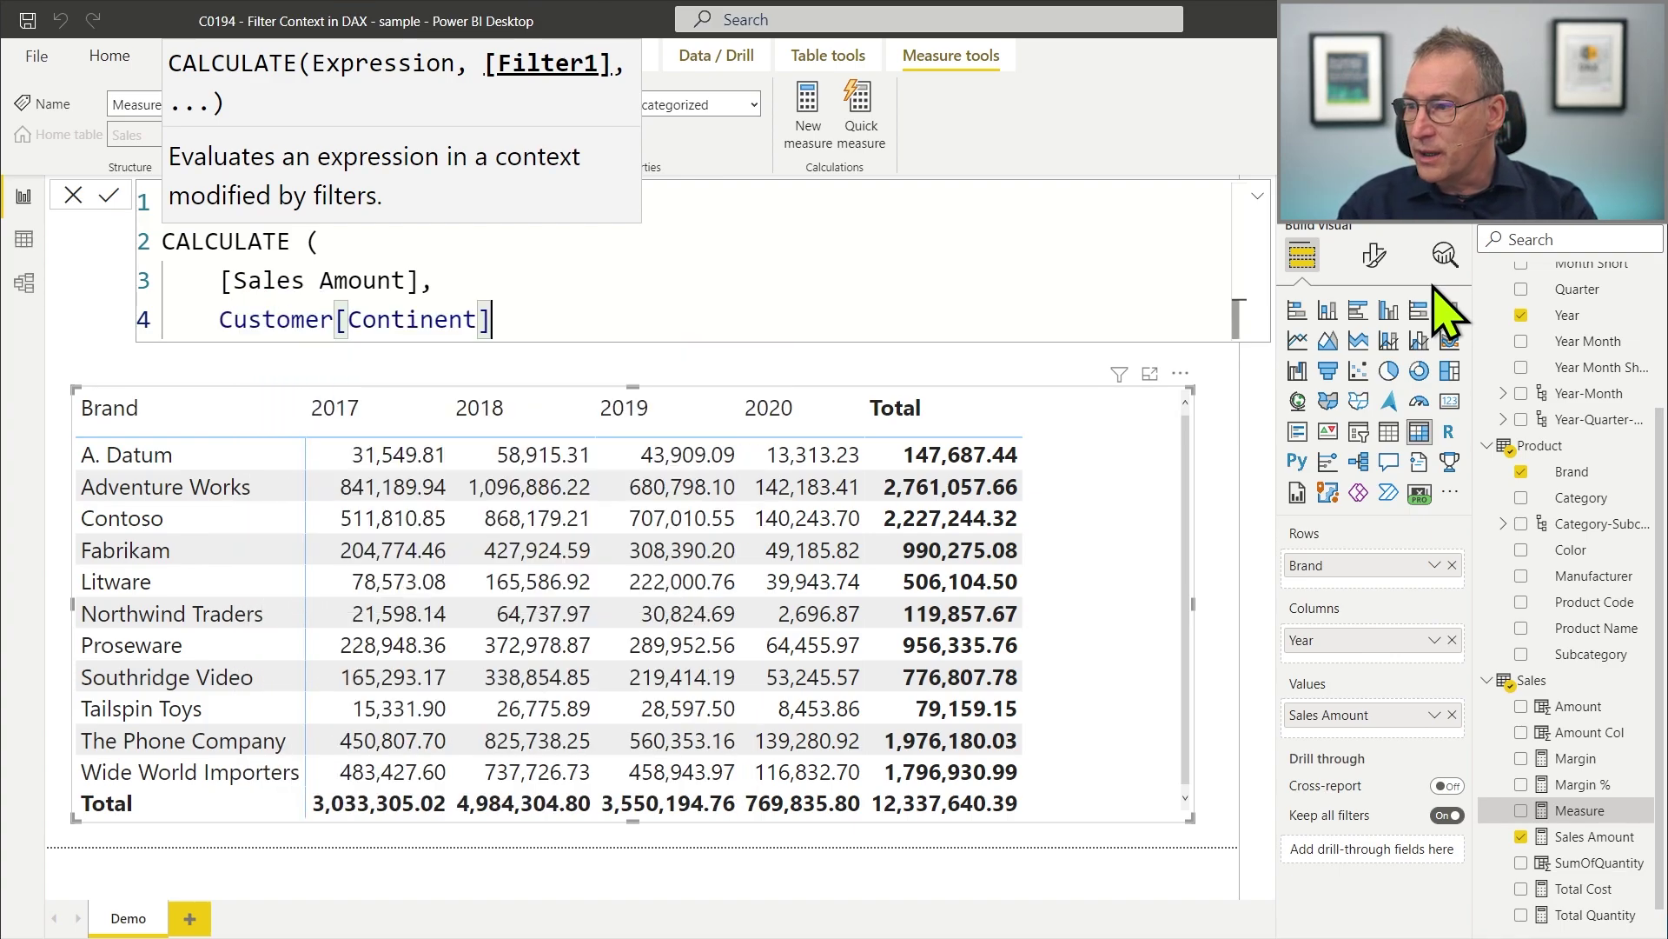
type("= \"Europe\"")
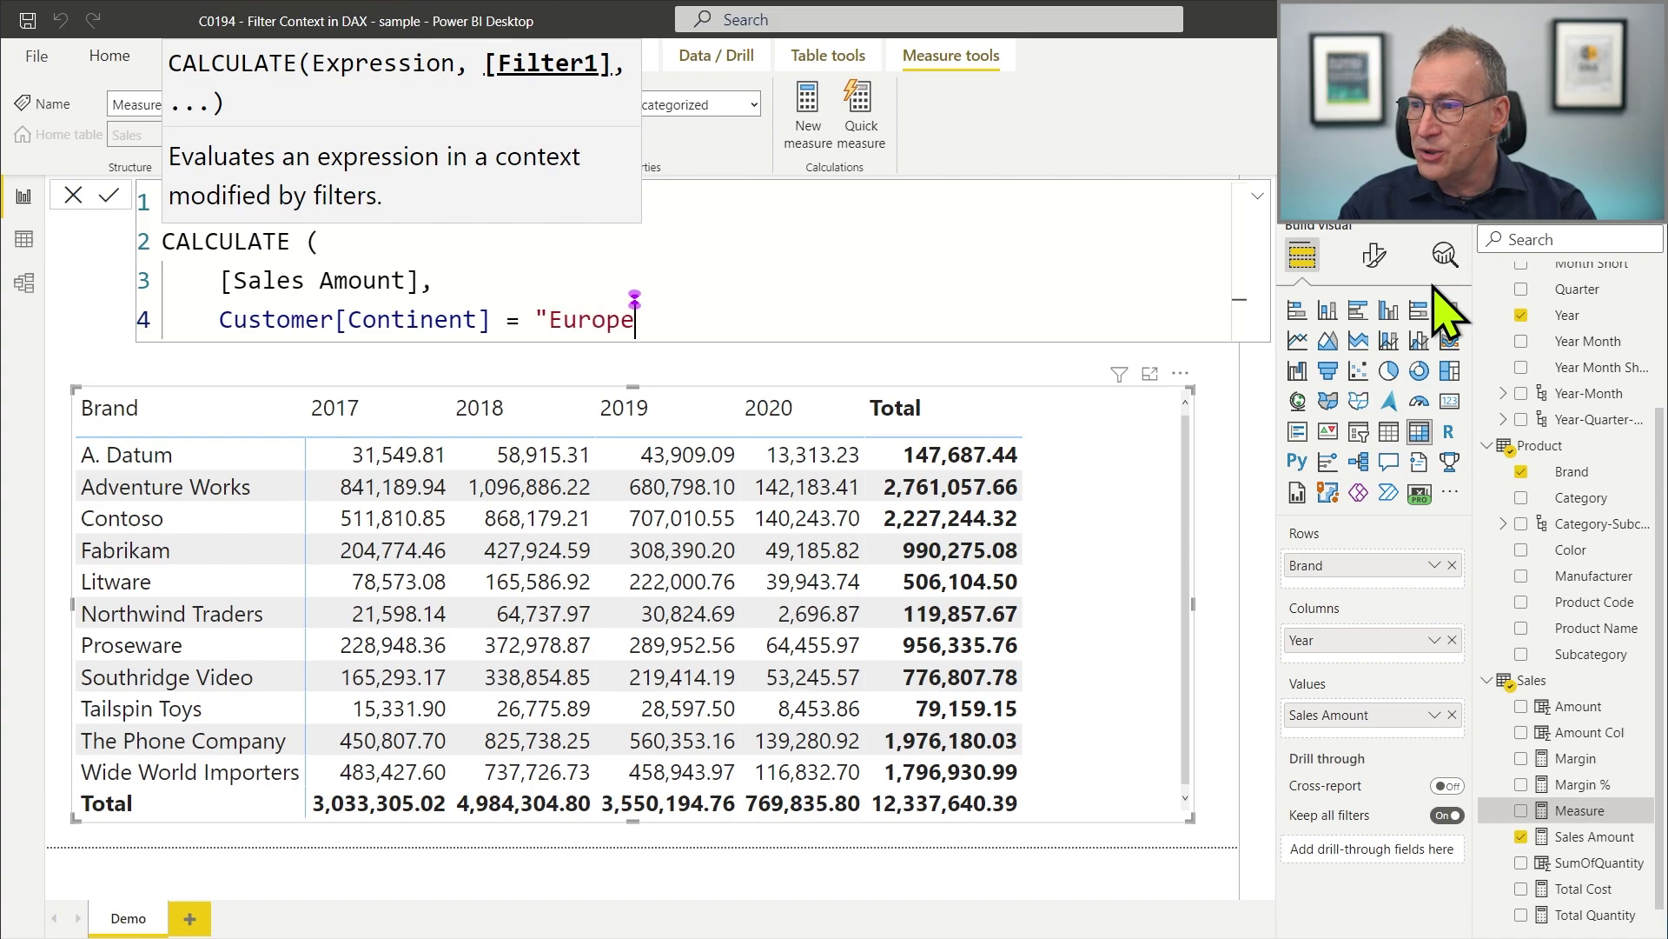
key("Return")
key("BackSpace")
type(")")
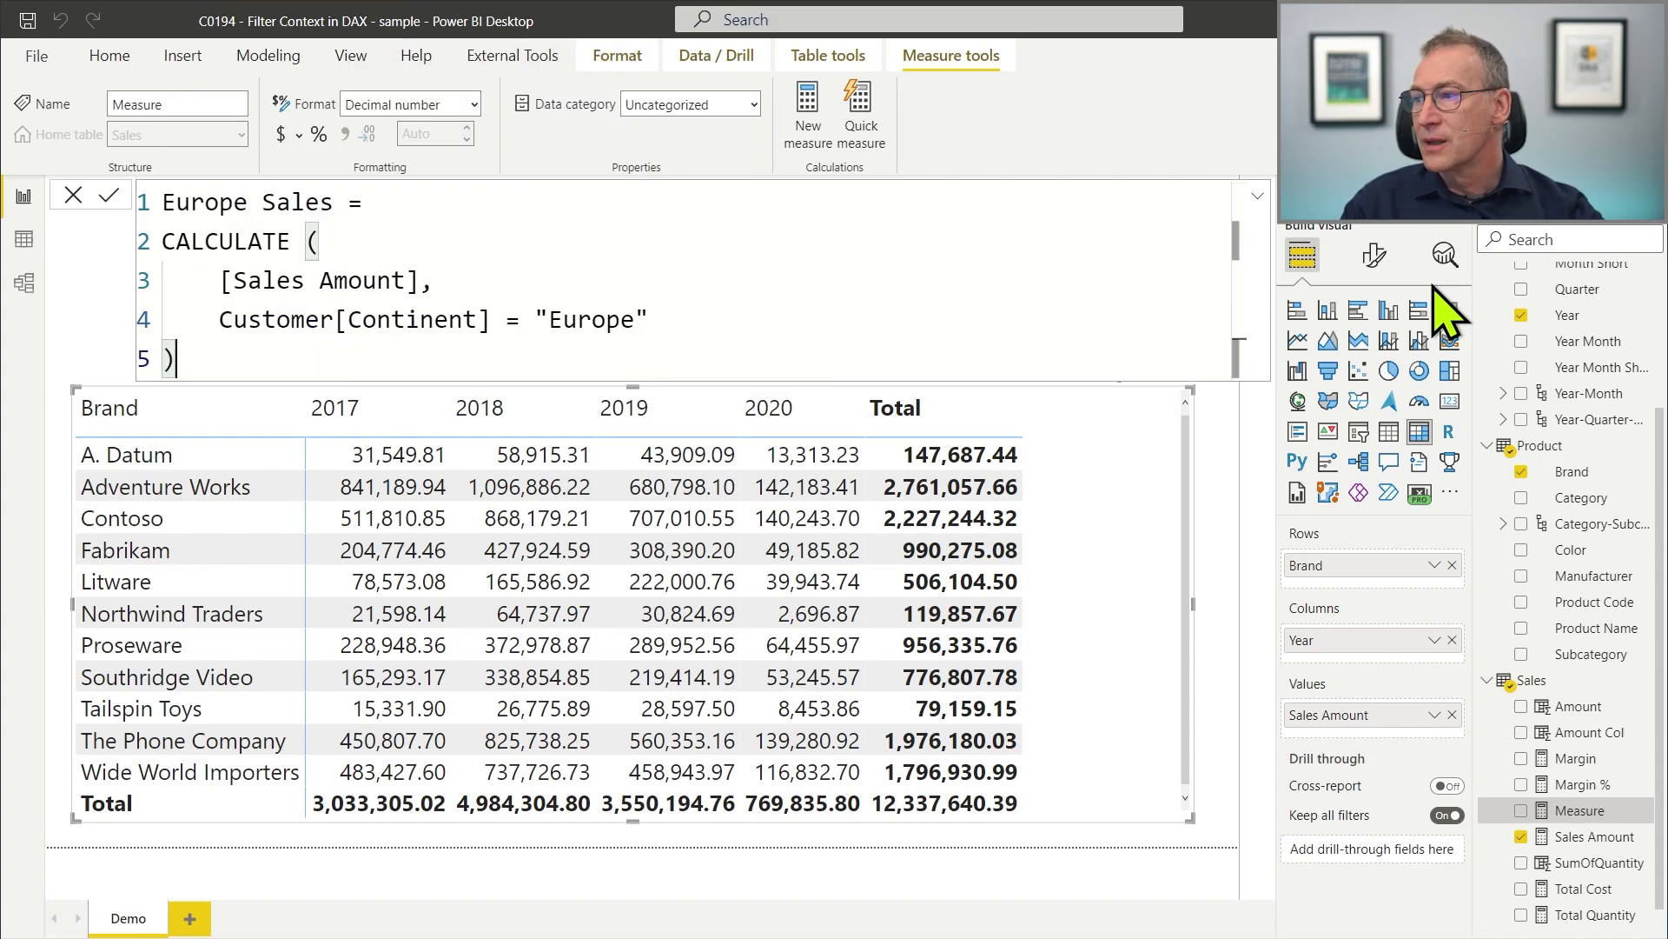
Step: Commit the Europe Sales measure and set its format to Decimal number
left_click(229, 246)
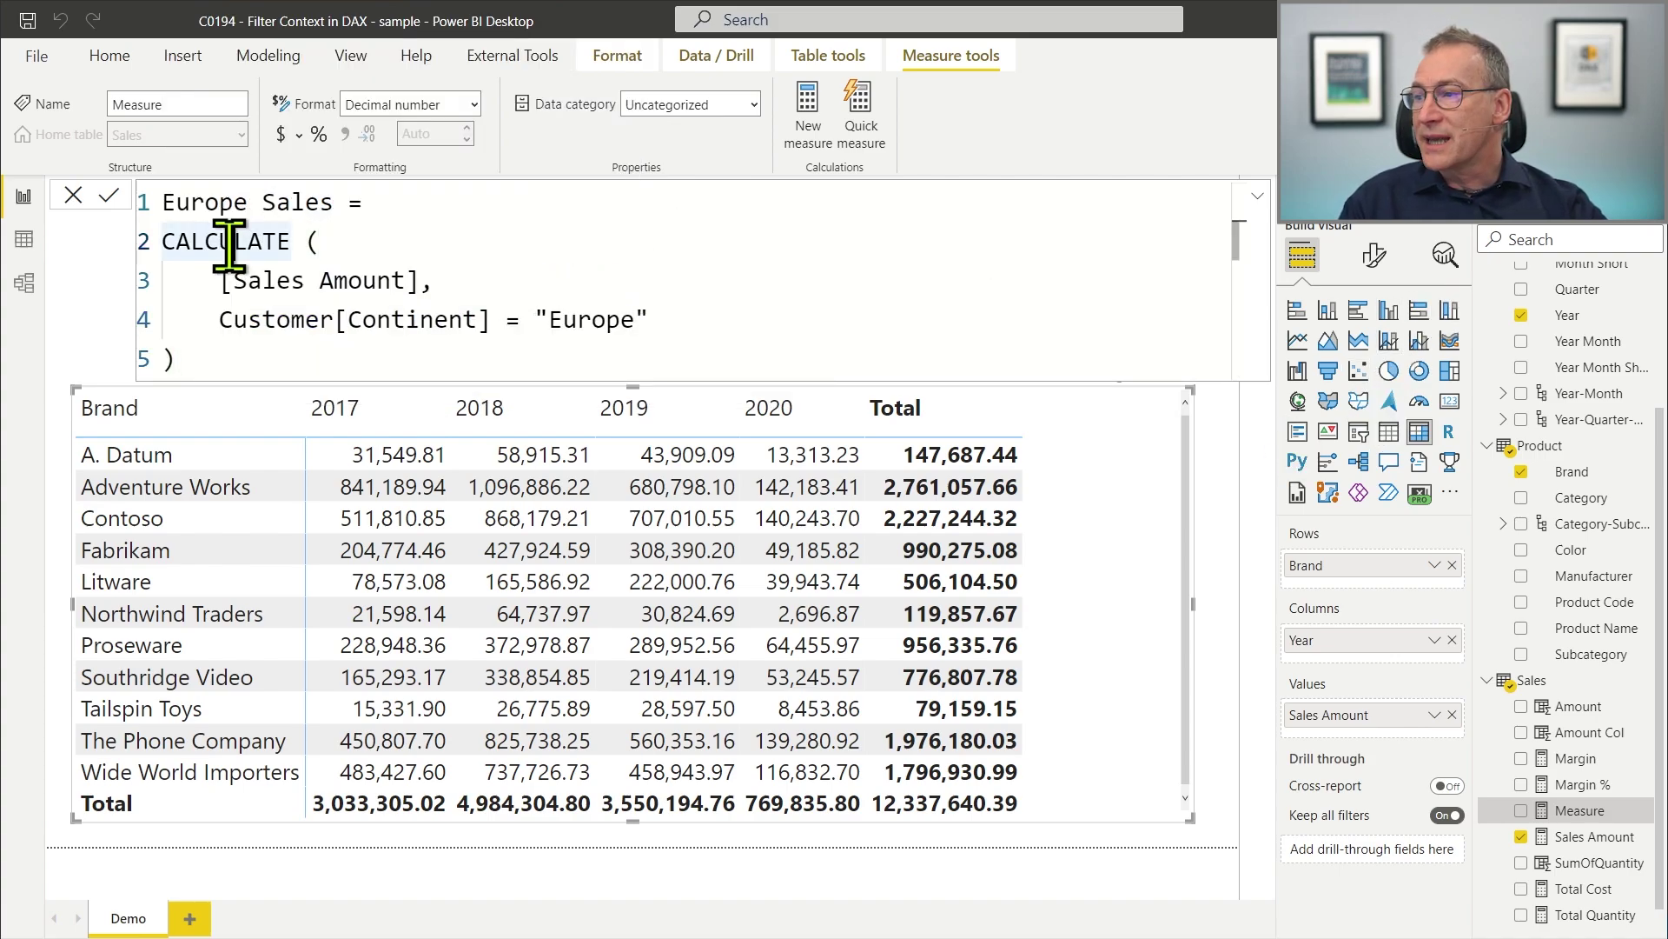
left_click_drag(218, 320, 717, 319)
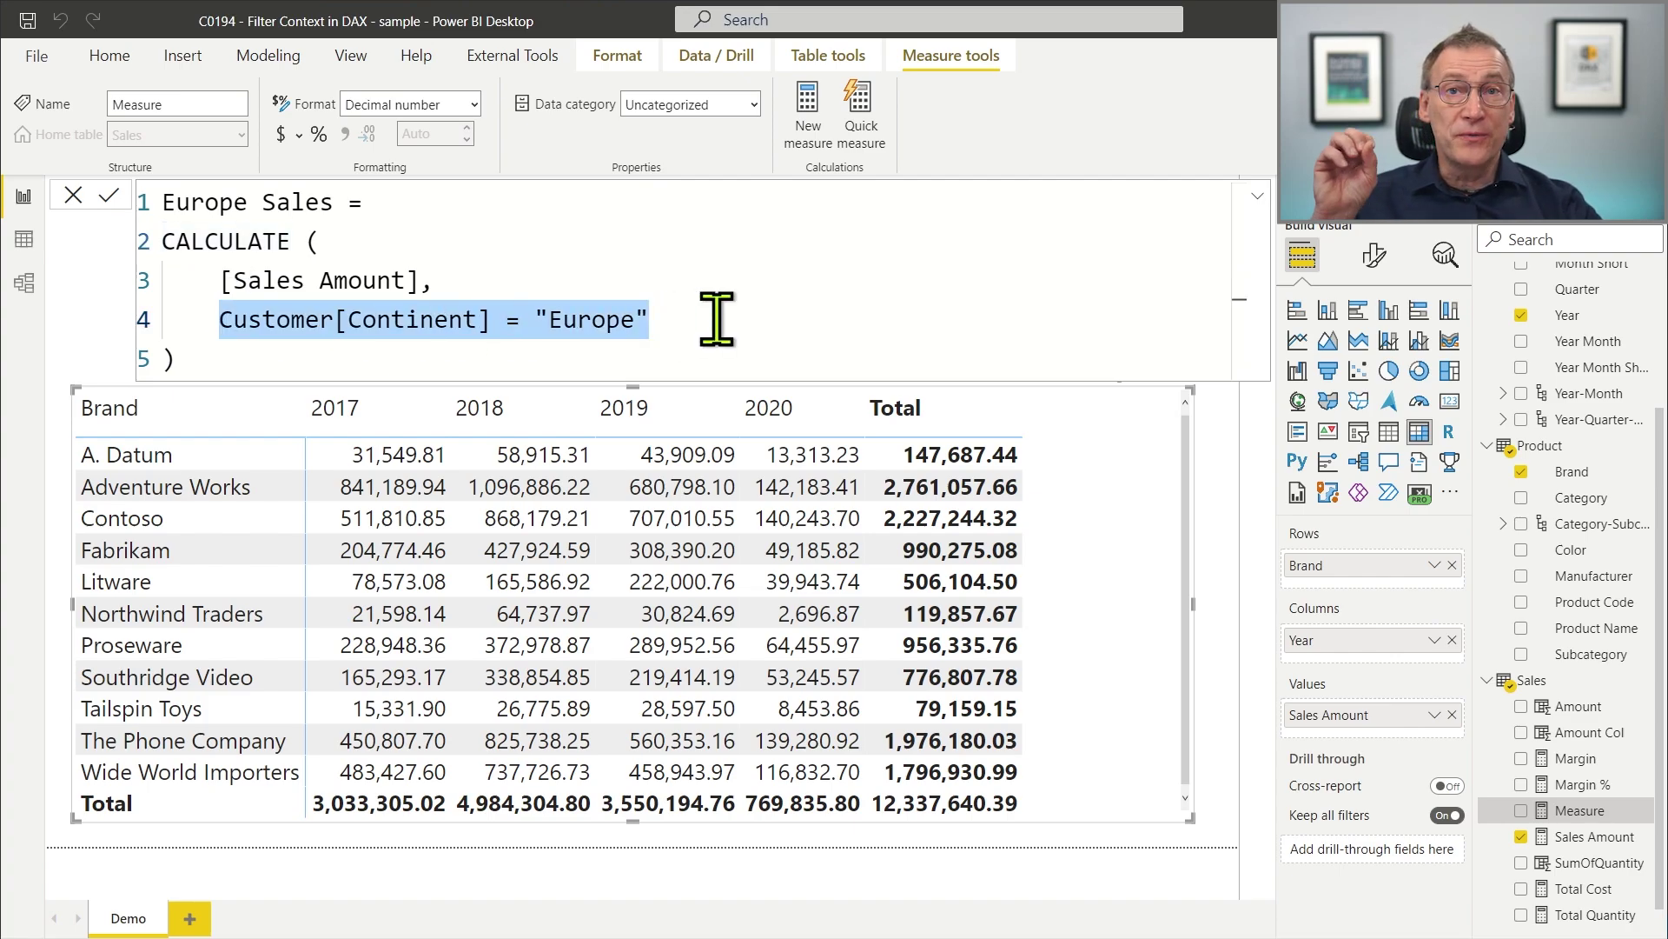
key("Return")
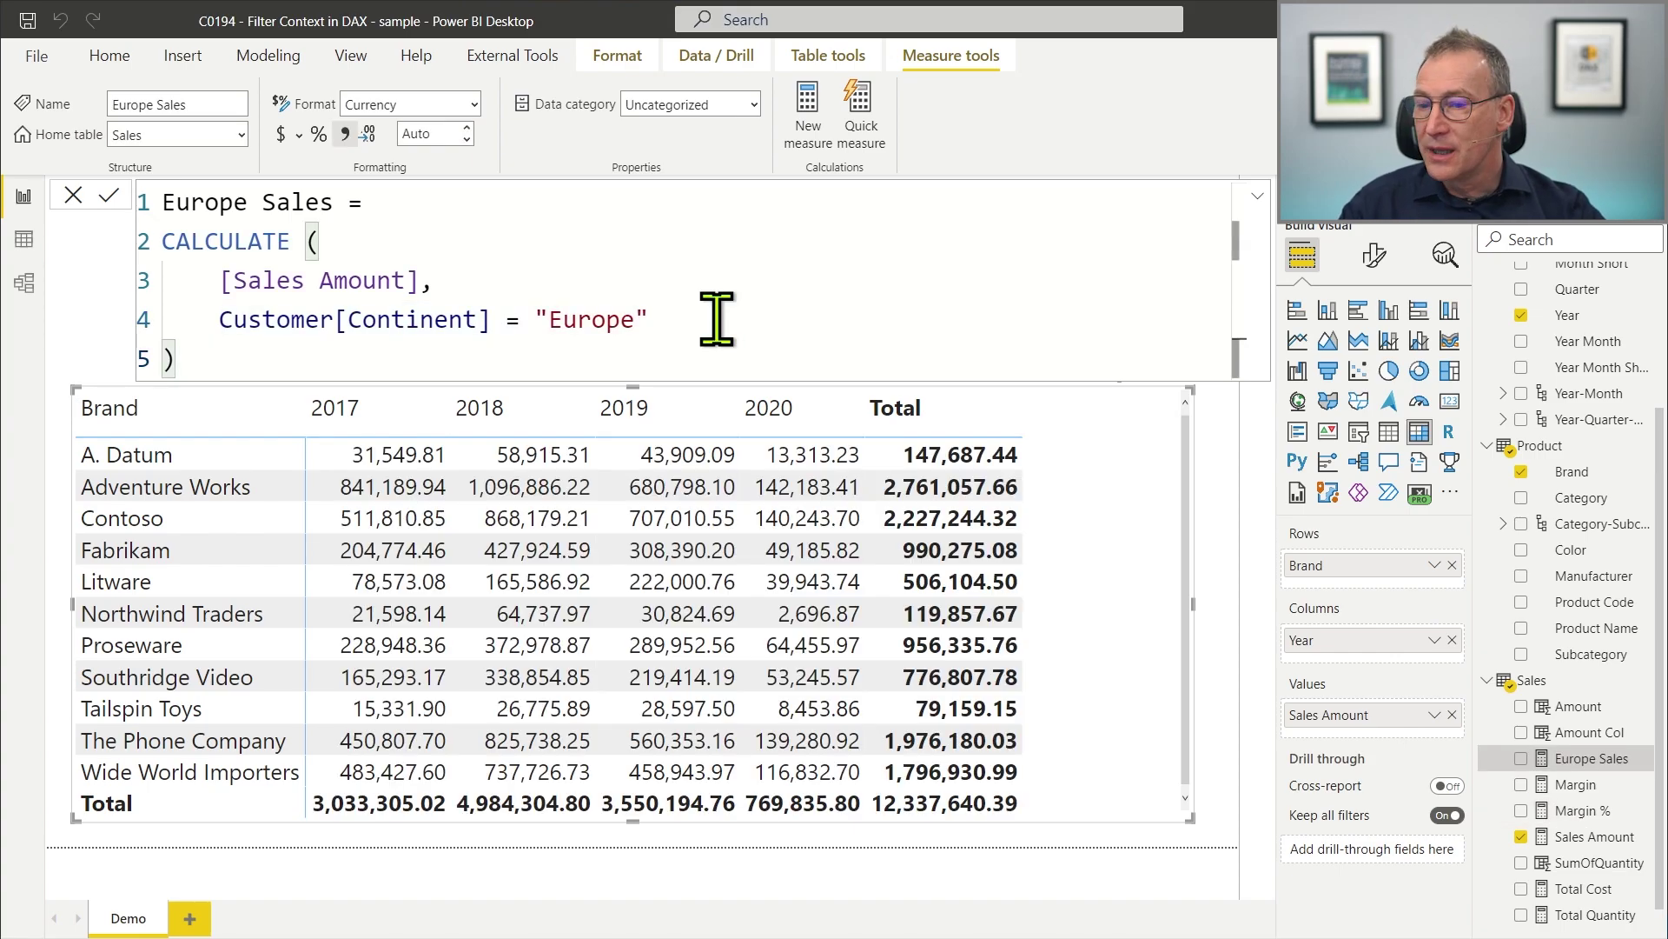
left_click(458, 104)
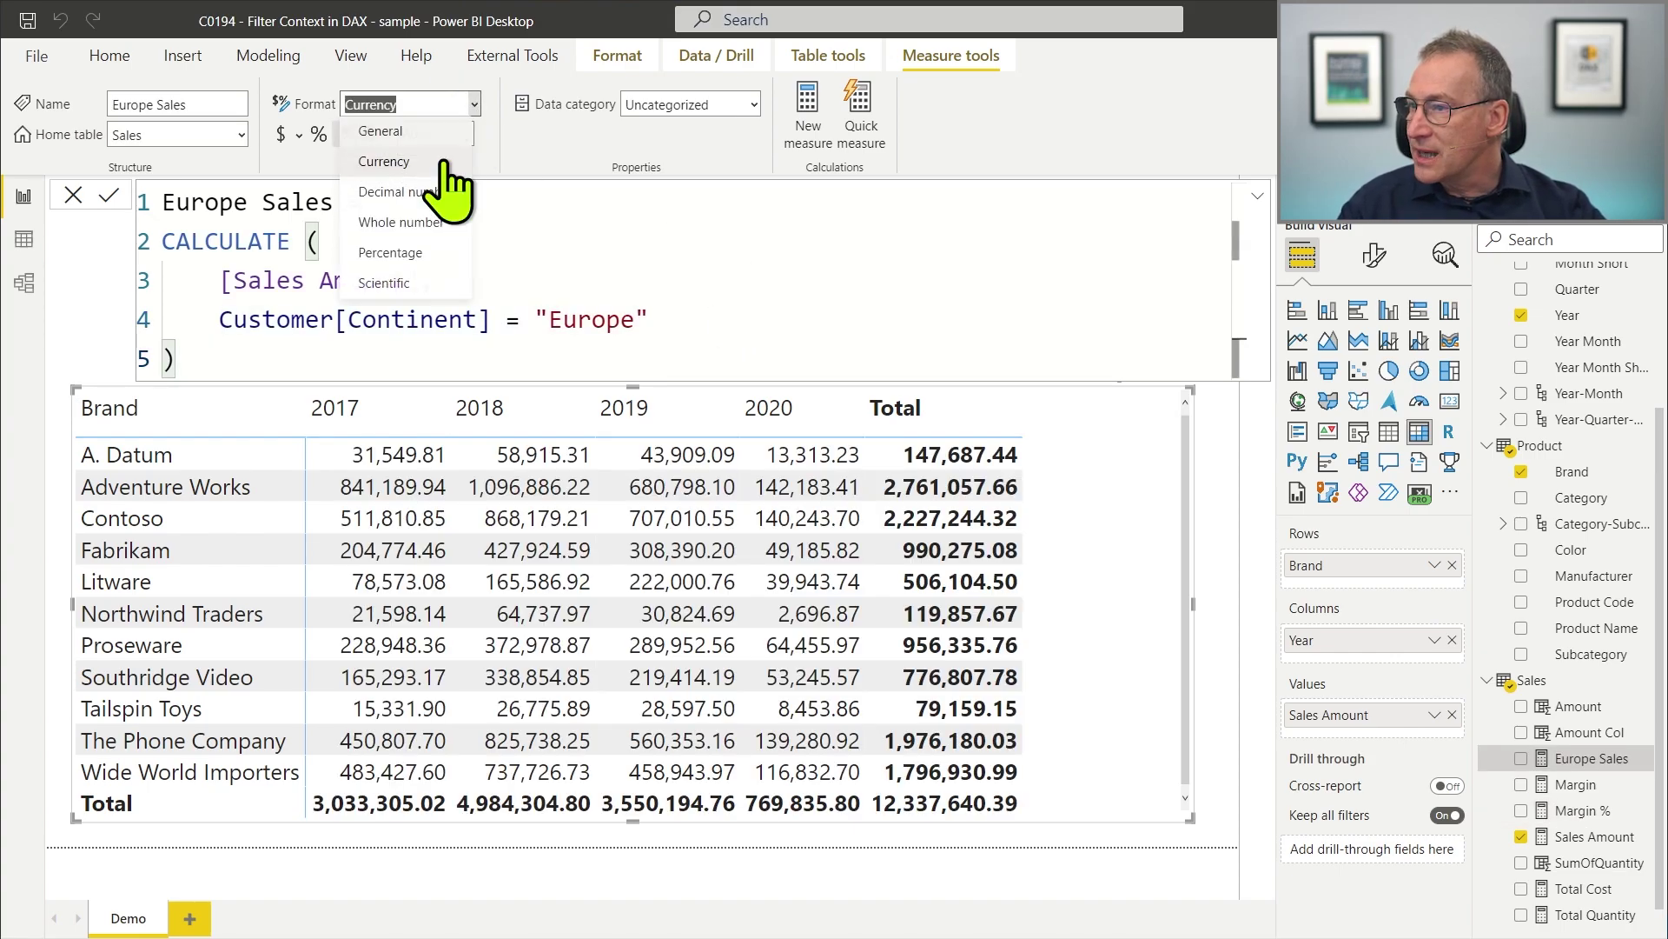
left_click(415, 192)
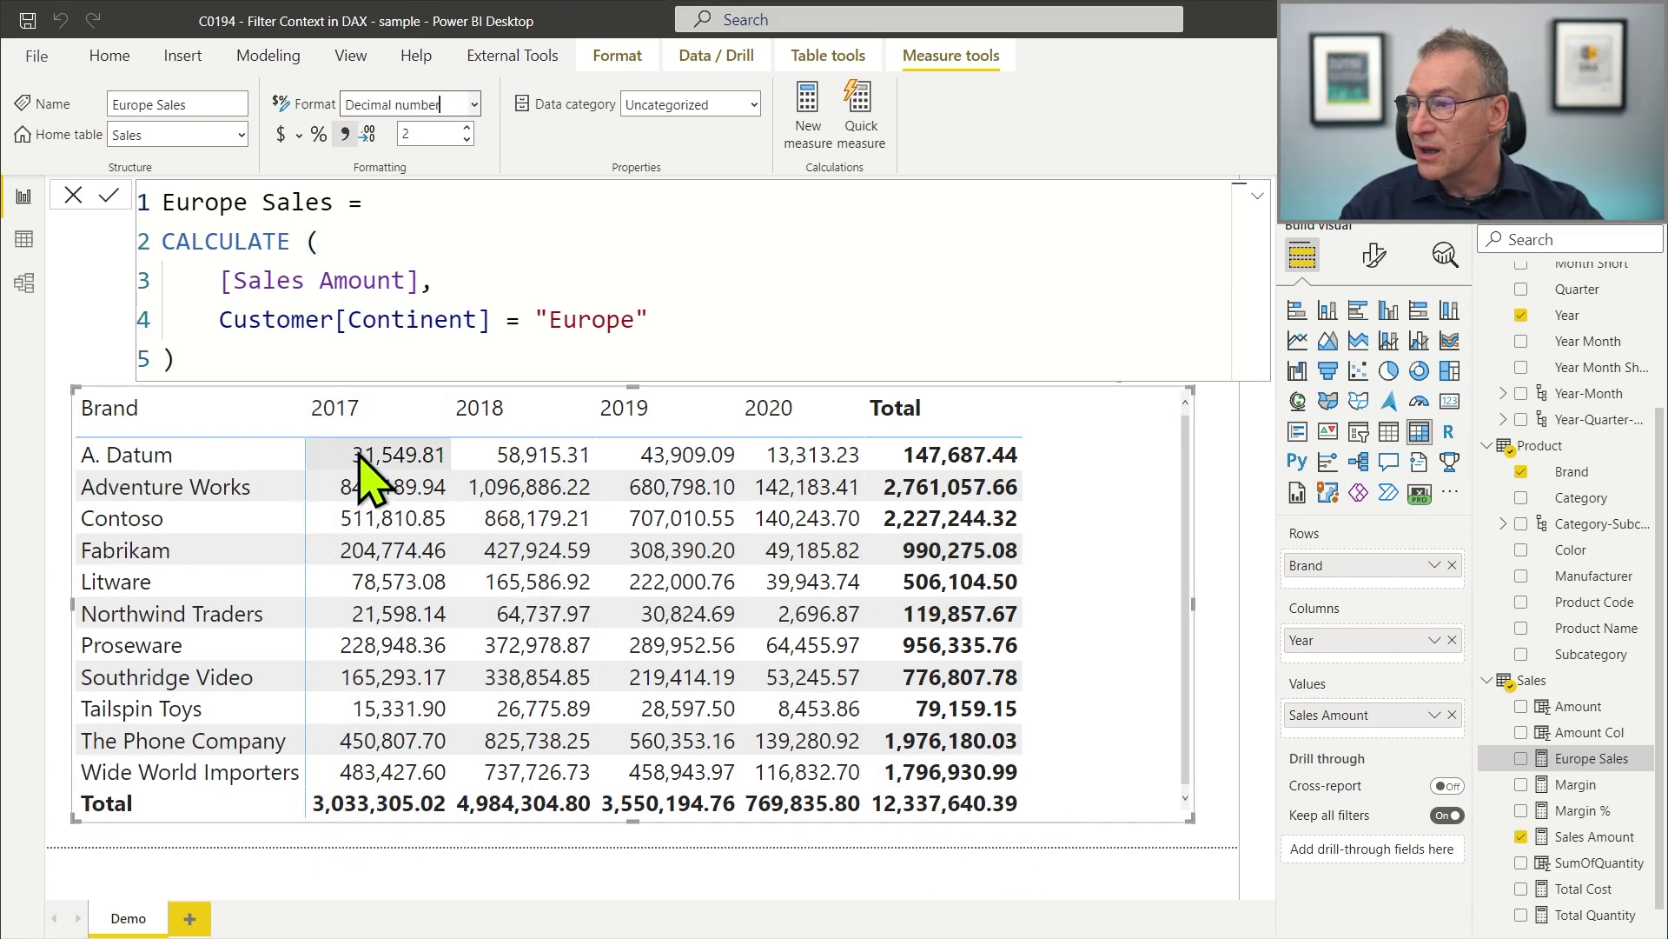
Step: Replace Sales Amount with the Europe Sales measure as the value shown in the matrix
left_click(1521, 836)
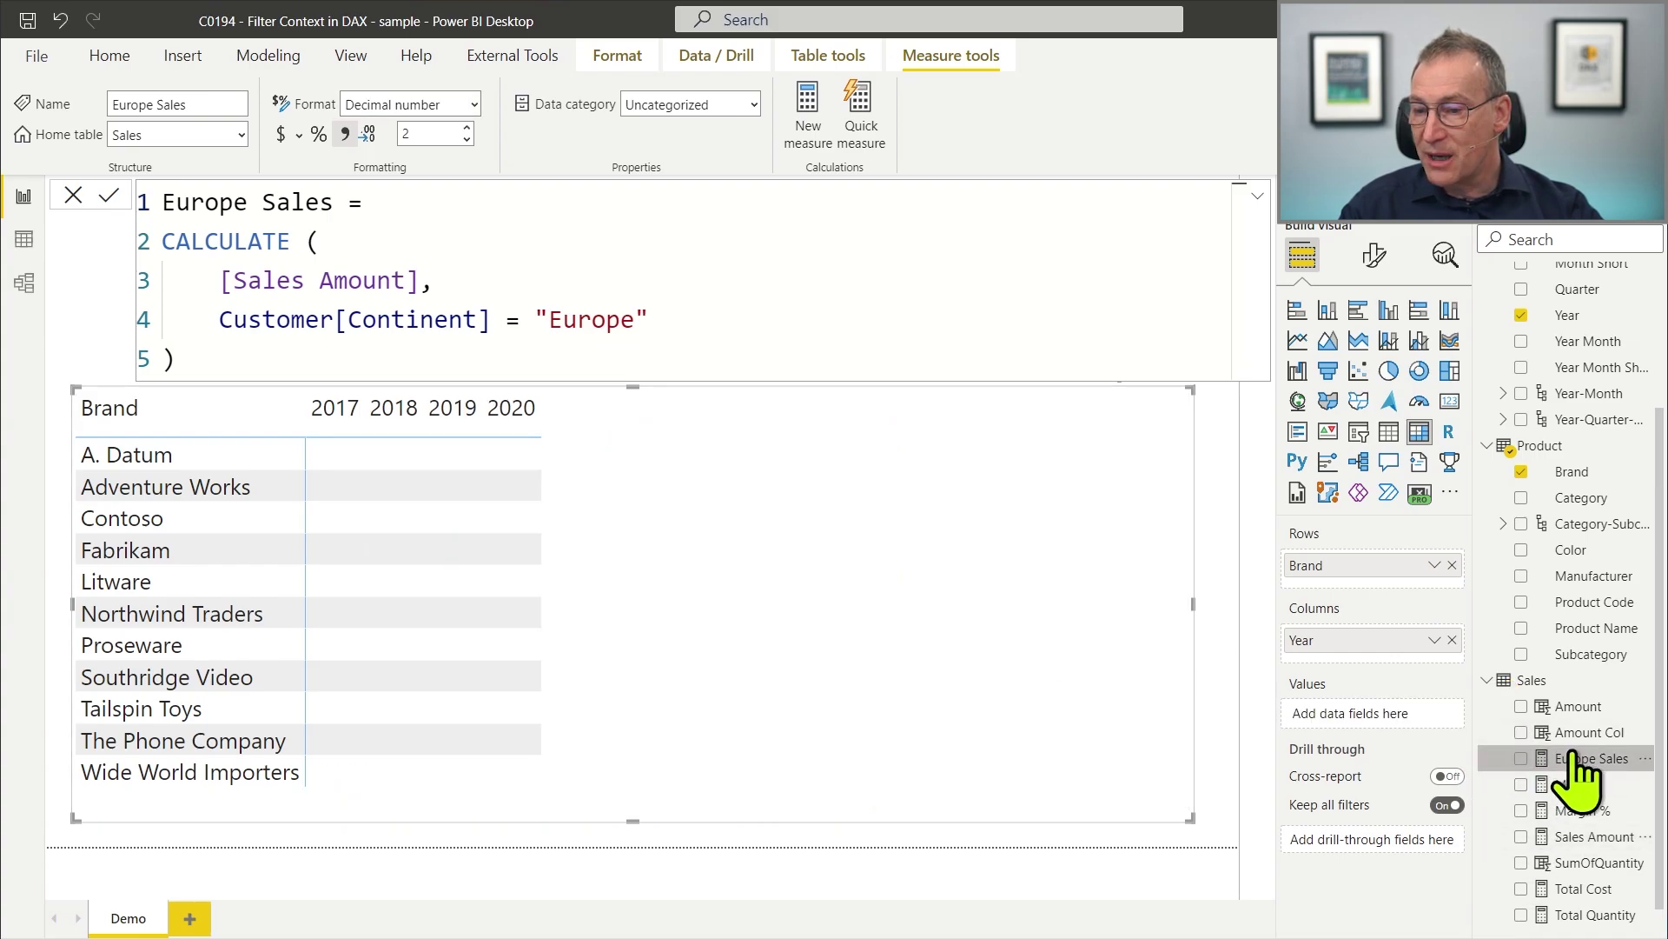
left_click_drag(1575, 756, 581, 635)
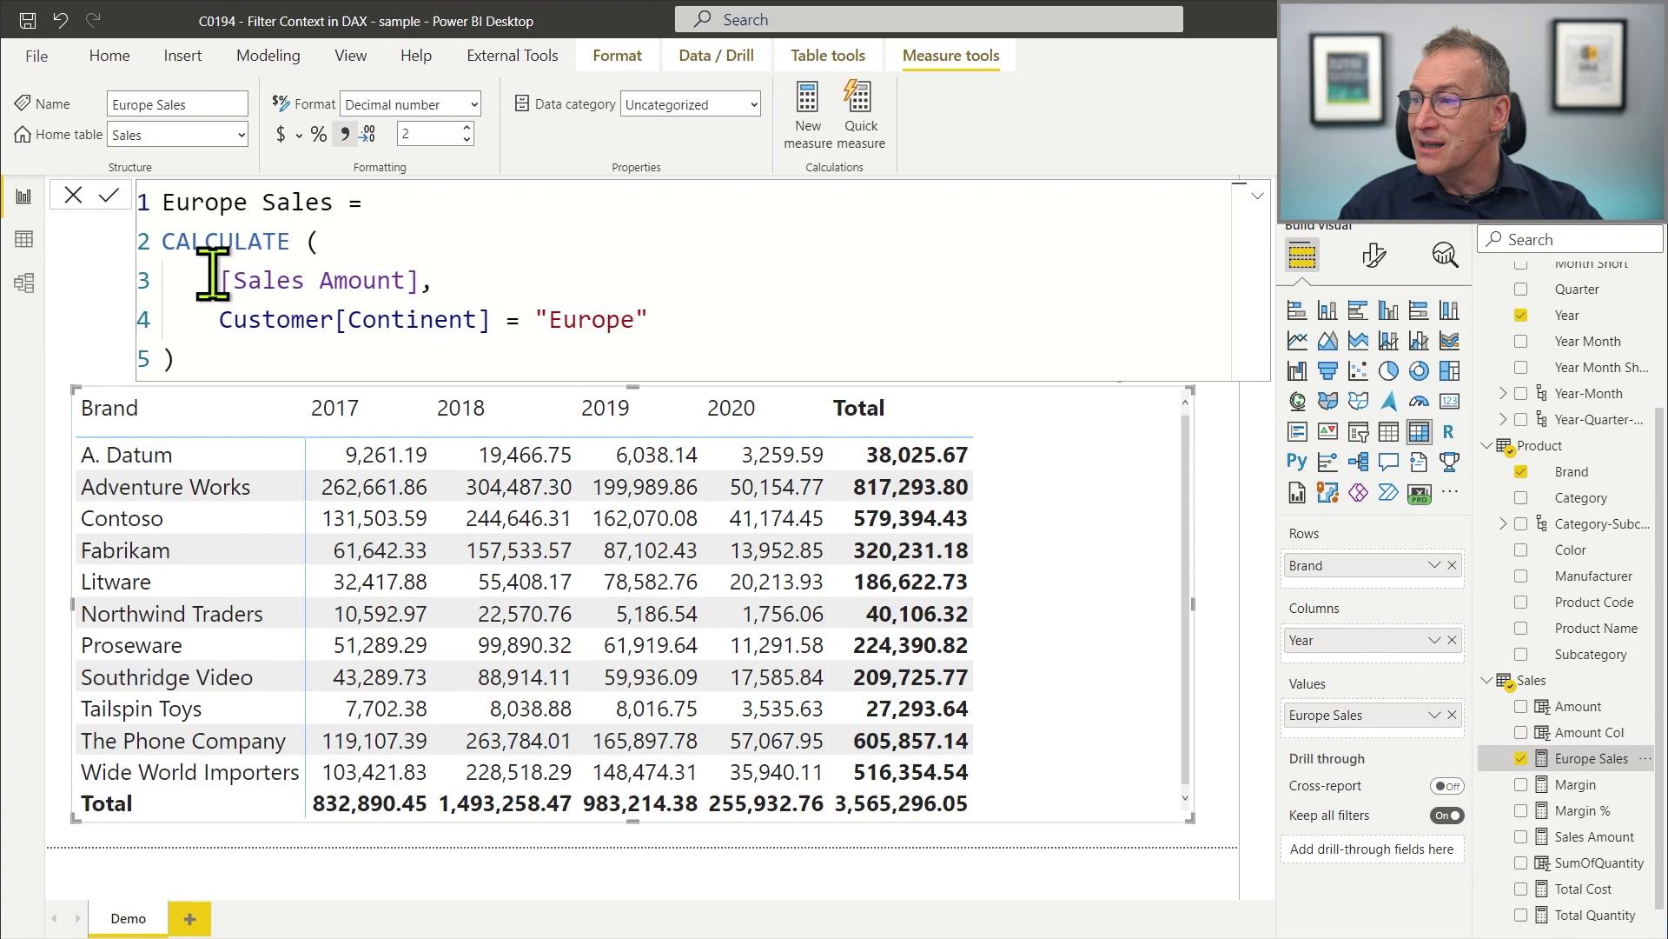
Step: Examine the [Sales Amount] argument in Europe Sales, then the Sales Amount measure's SUMX definition and its Sales table argument
left_click_drag(221, 280, 418, 285)
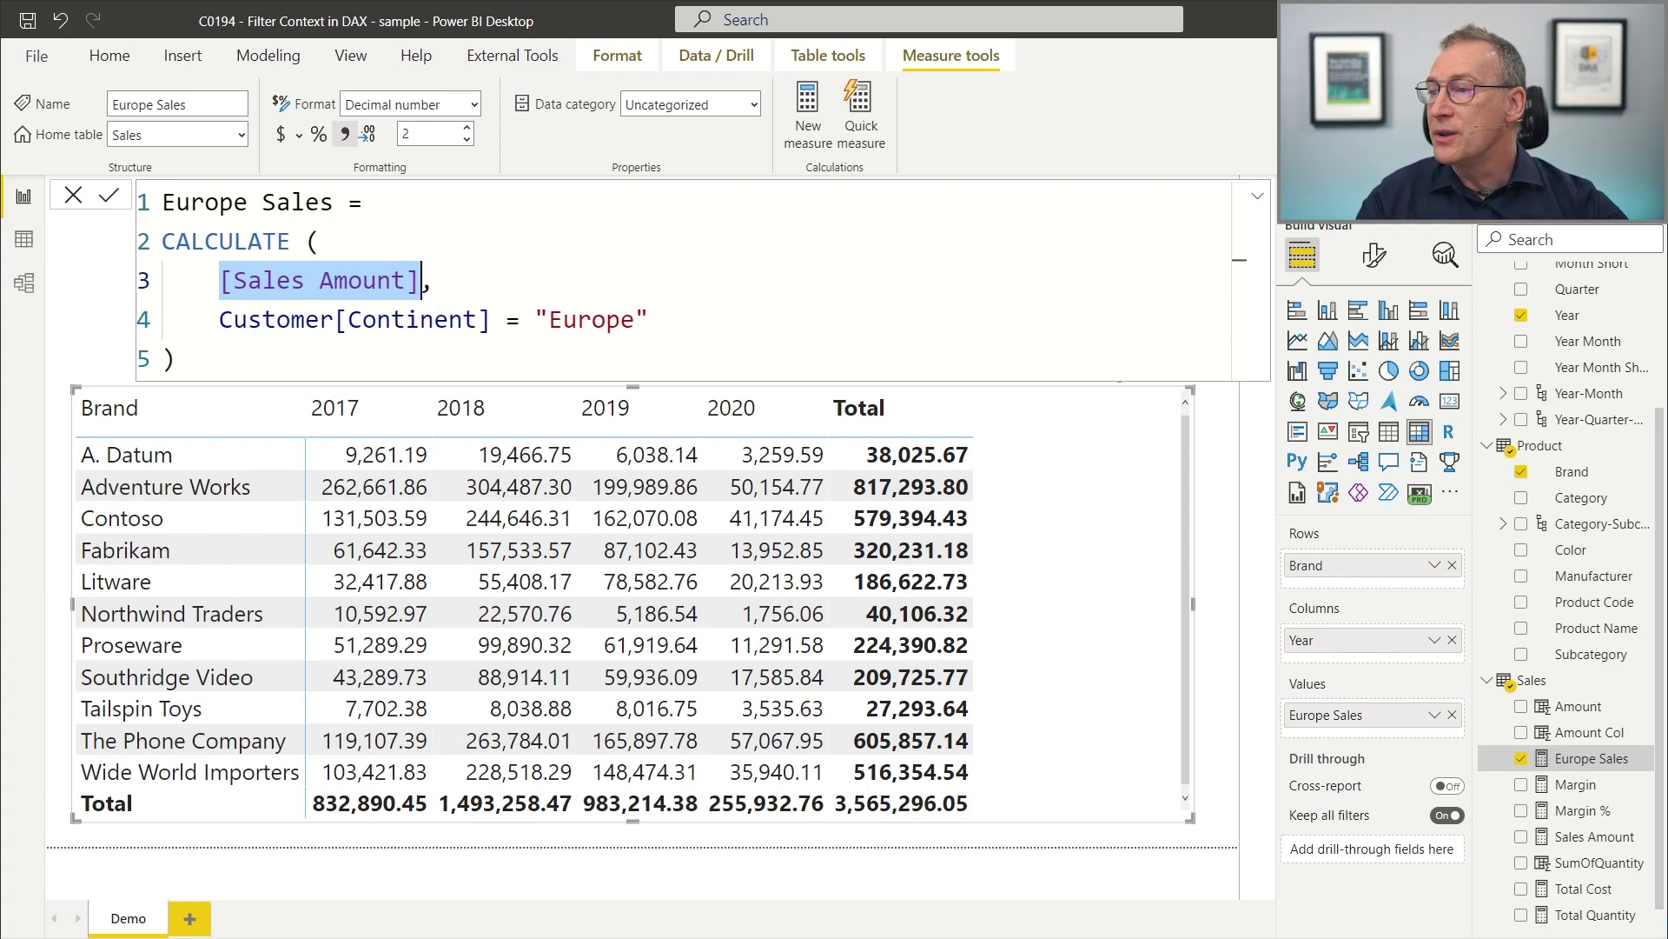
left_click(466, 280)
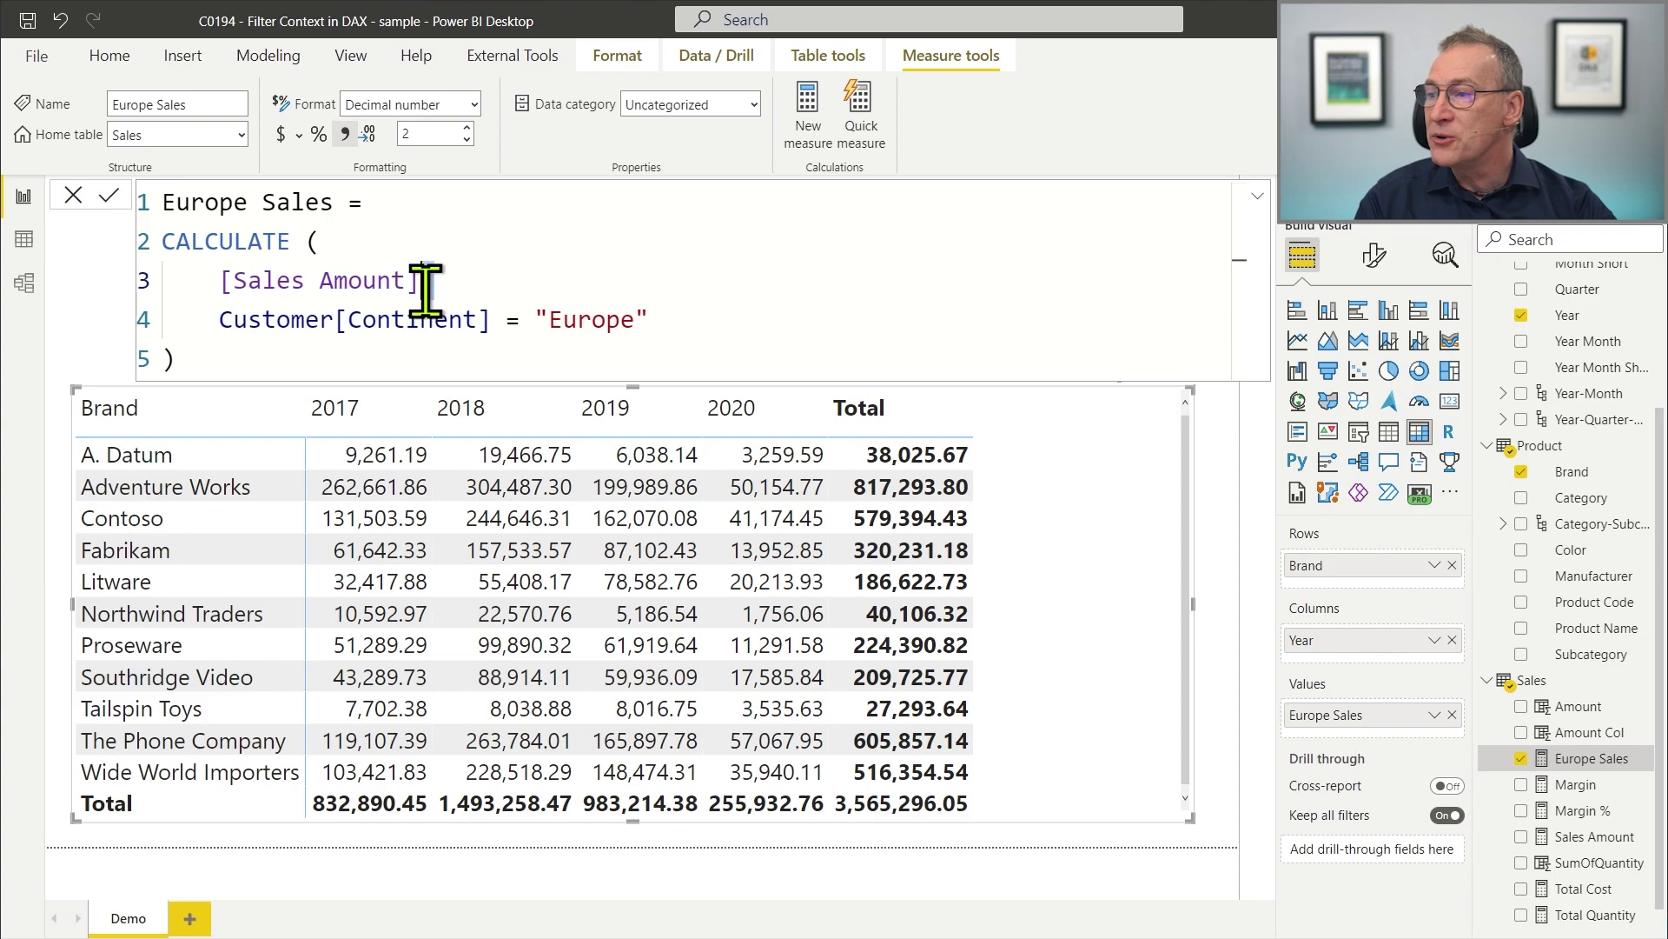
left_click(1612, 843)
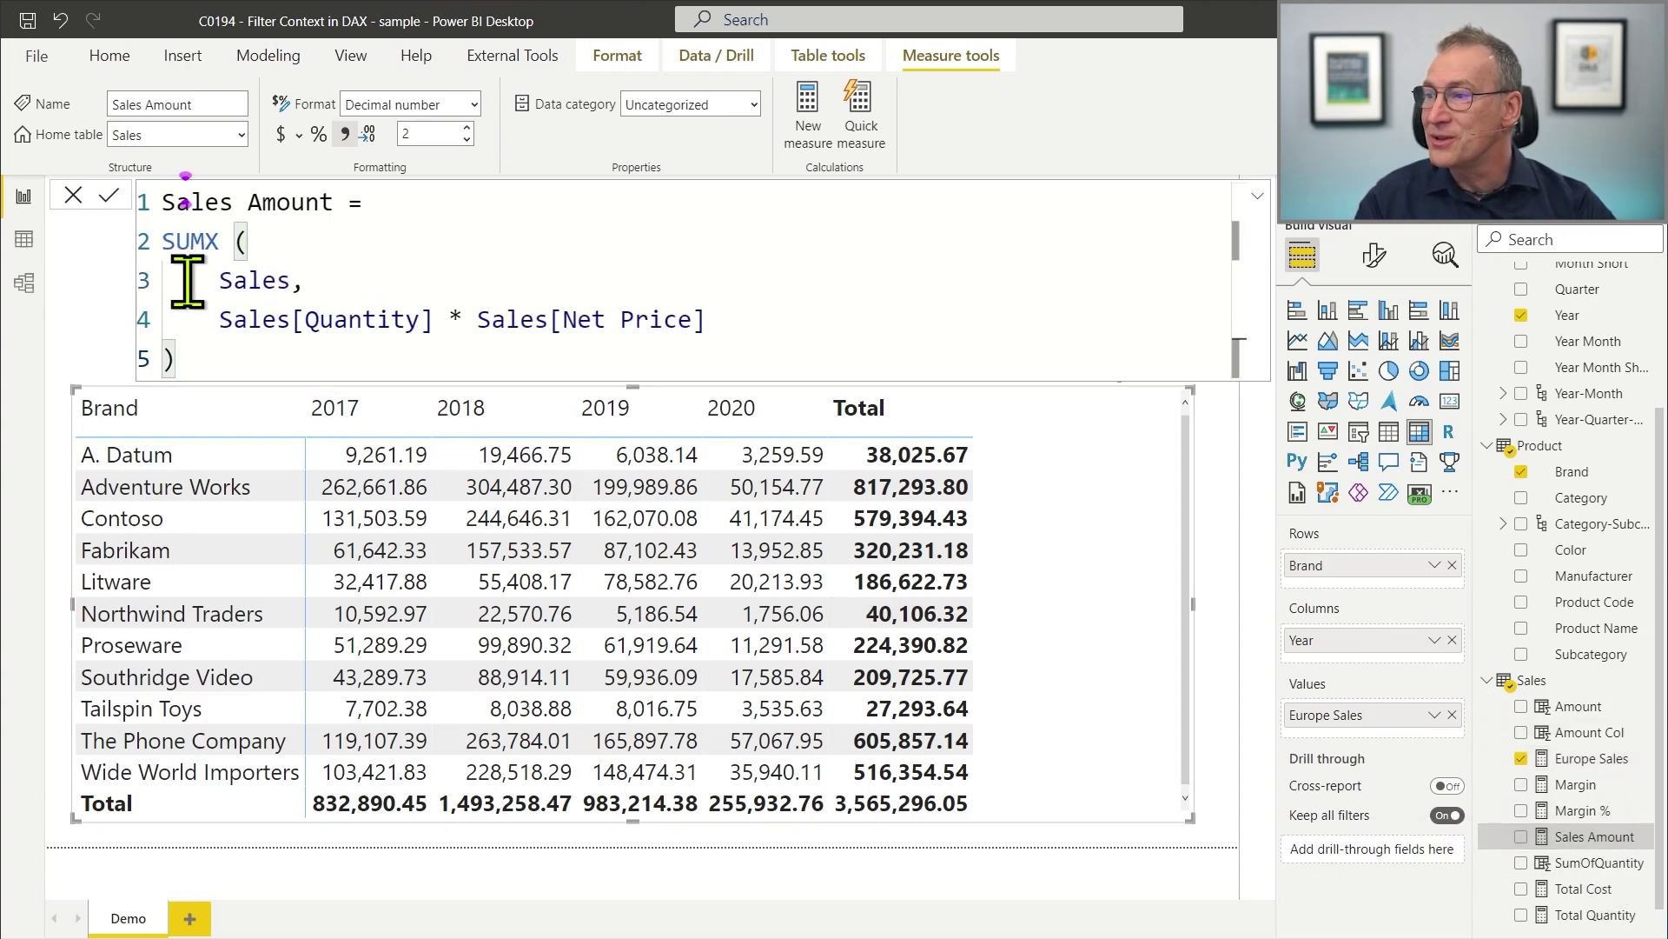
left_click_drag(205, 280, 291, 282)
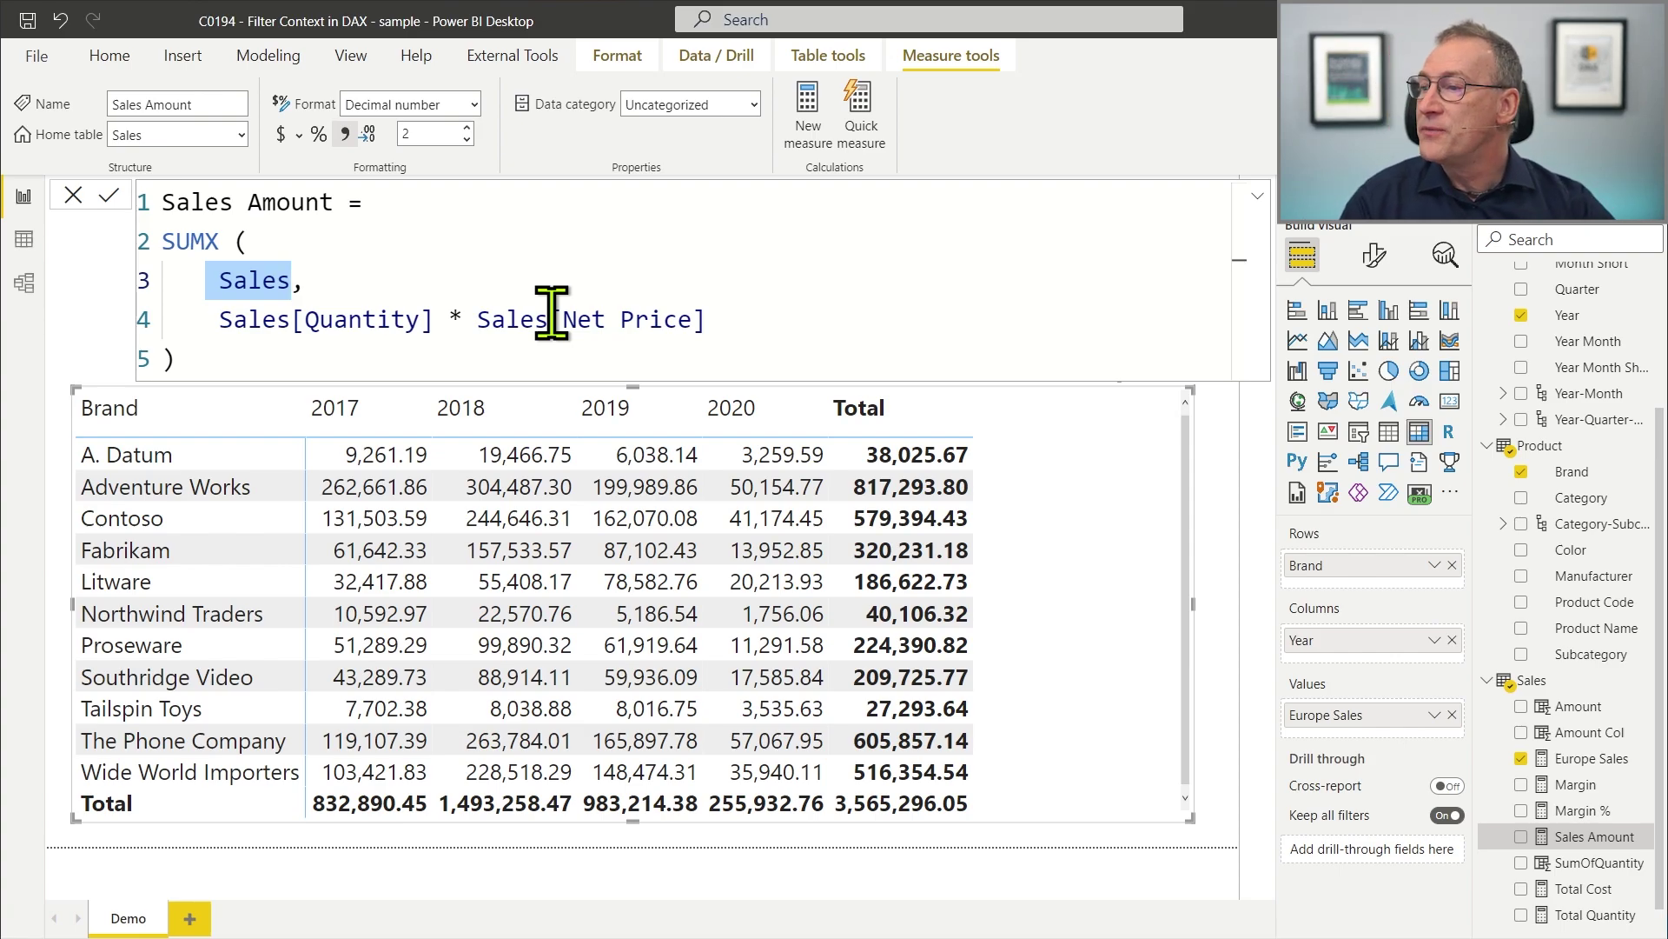
Step: Return to the Europe Sales formula and examine its filter argument Customer[Continent] = "Europe"
left_click(1583, 761)
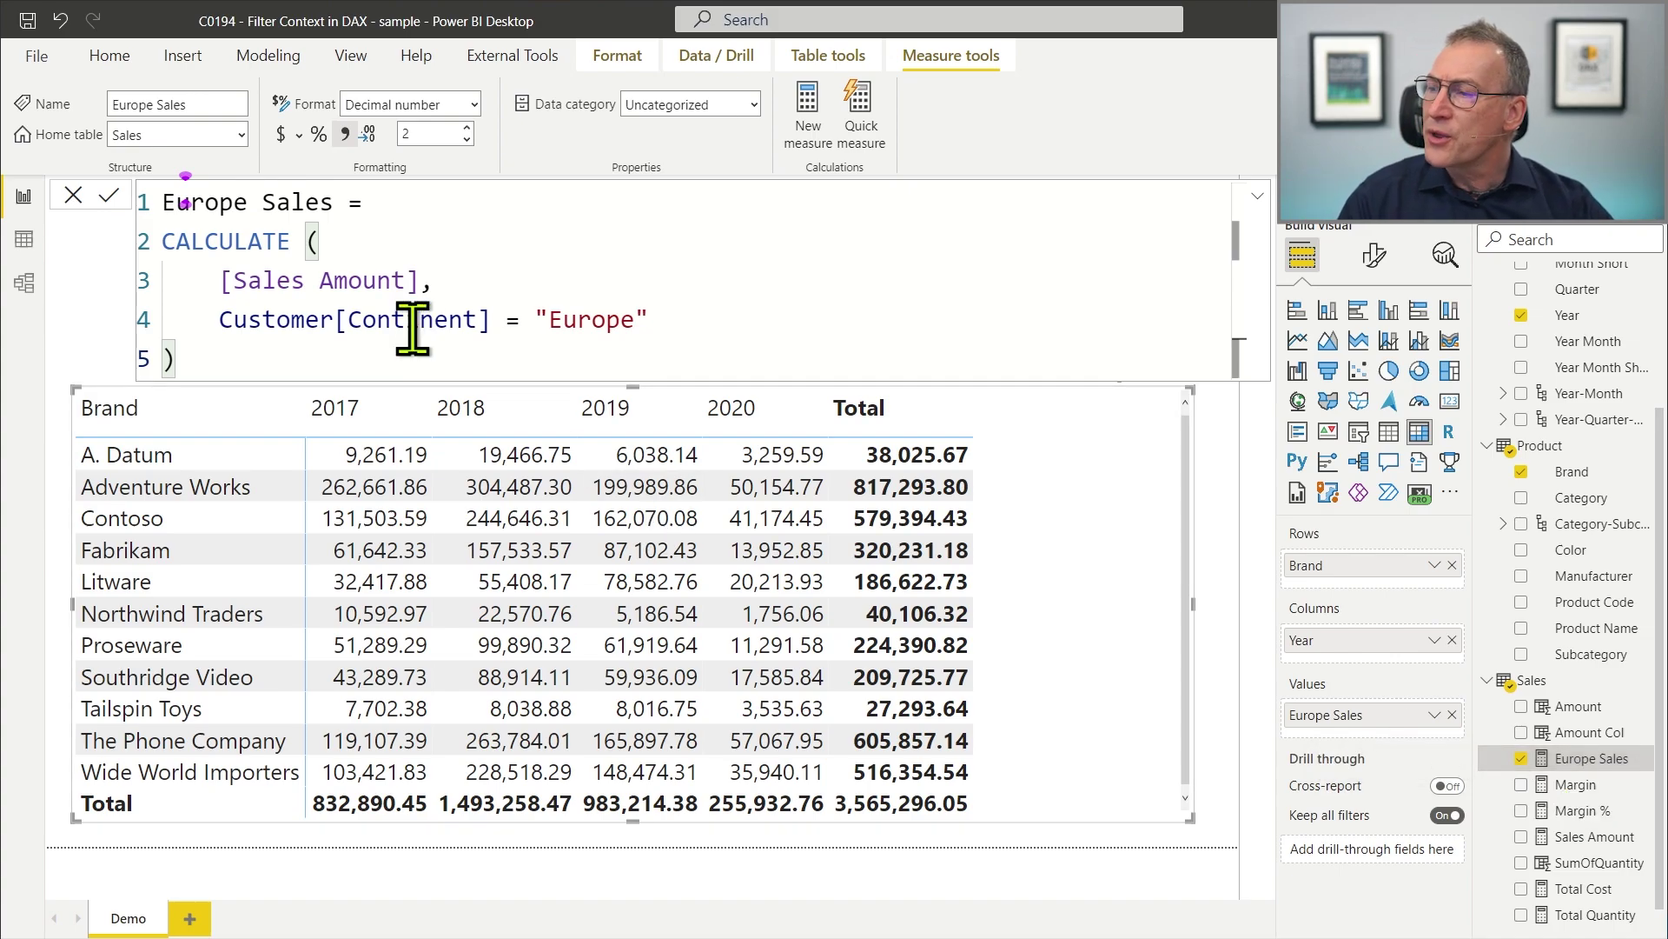
left_click_drag(220, 322, 660, 328)
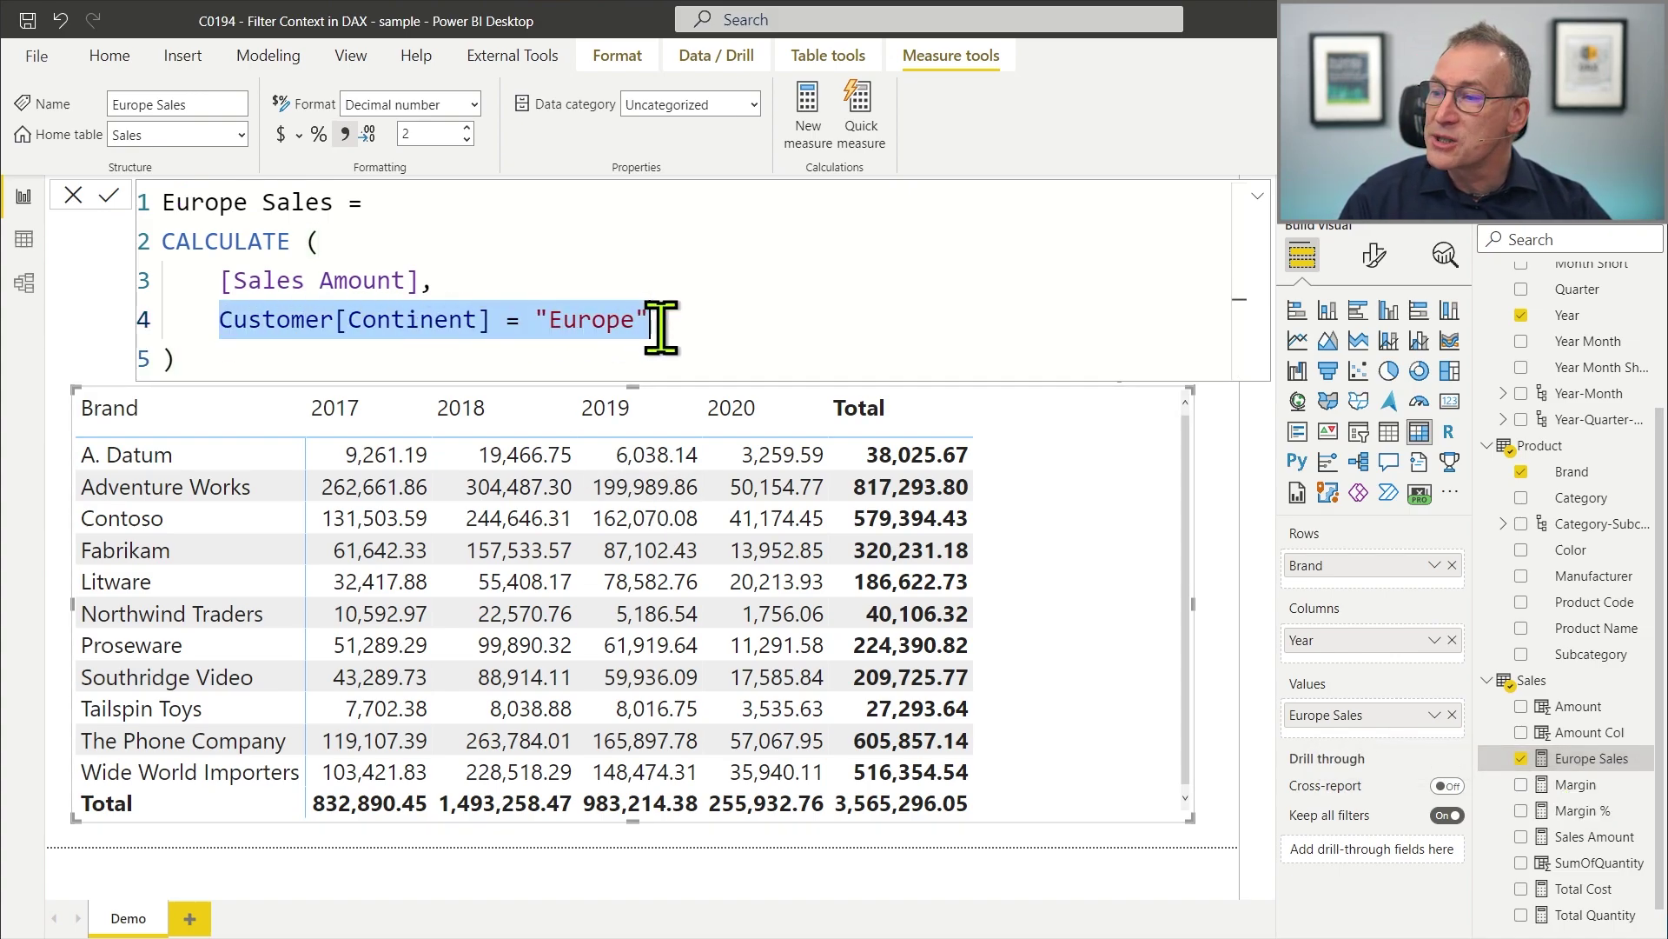
left_click(215, 326)
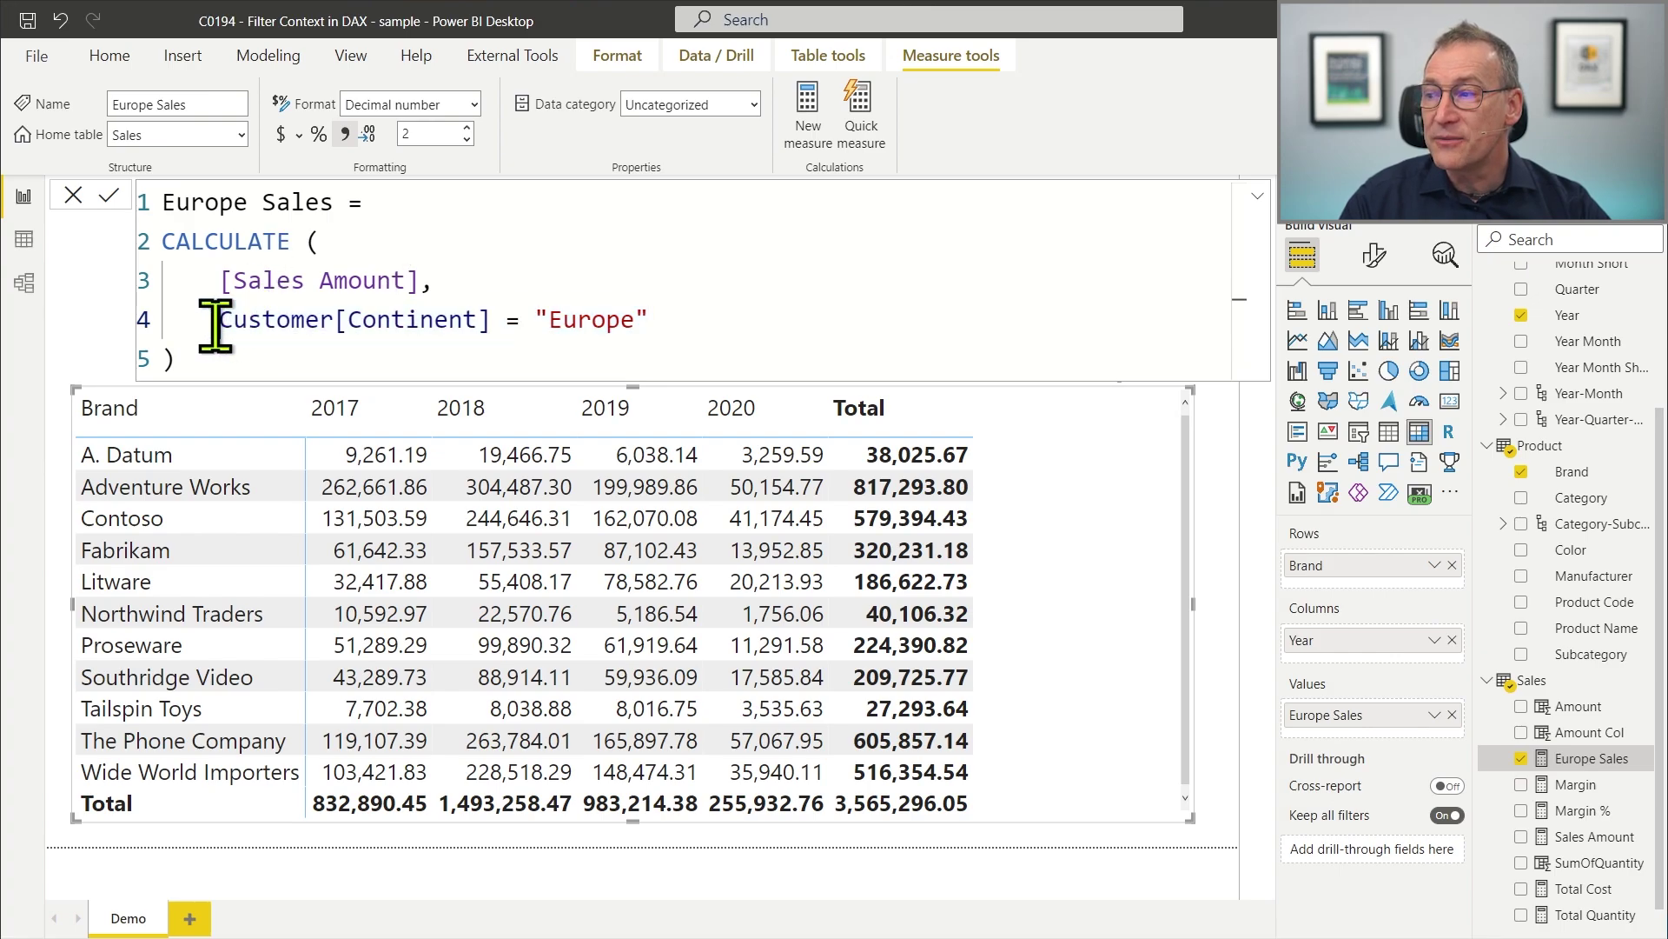
left_click(659, 322, "shift")
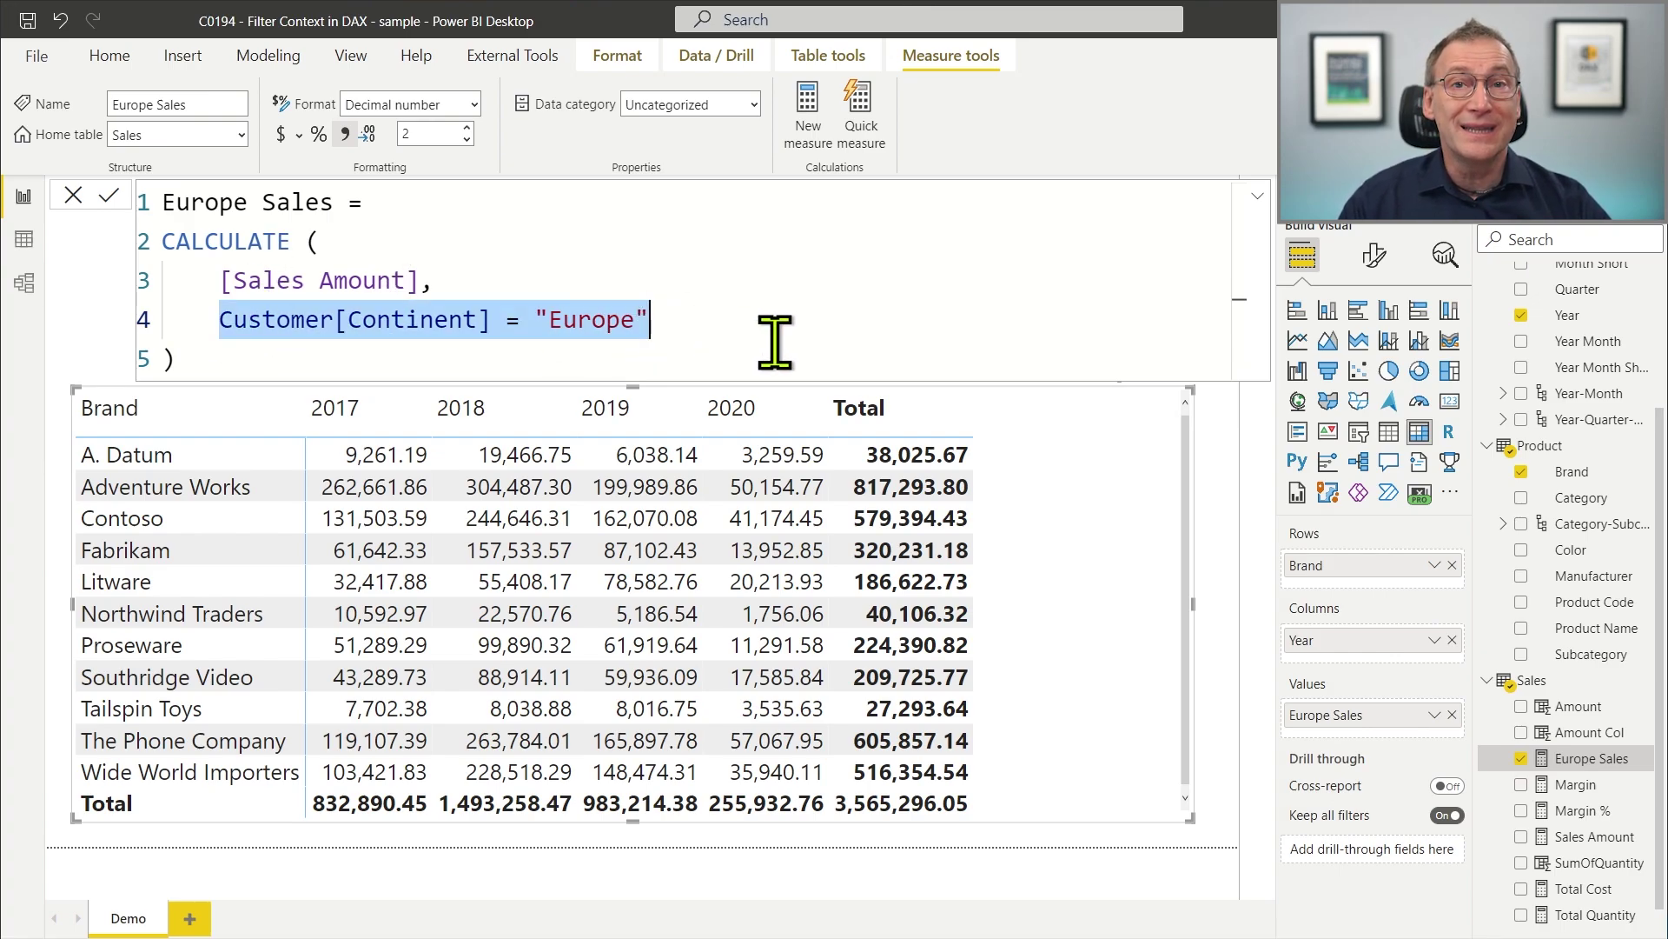
Step: Add the Customer table to the Layout 1 model diagram below Sales, and move Product, Sales and Date up to make room
left_click(23, 285)
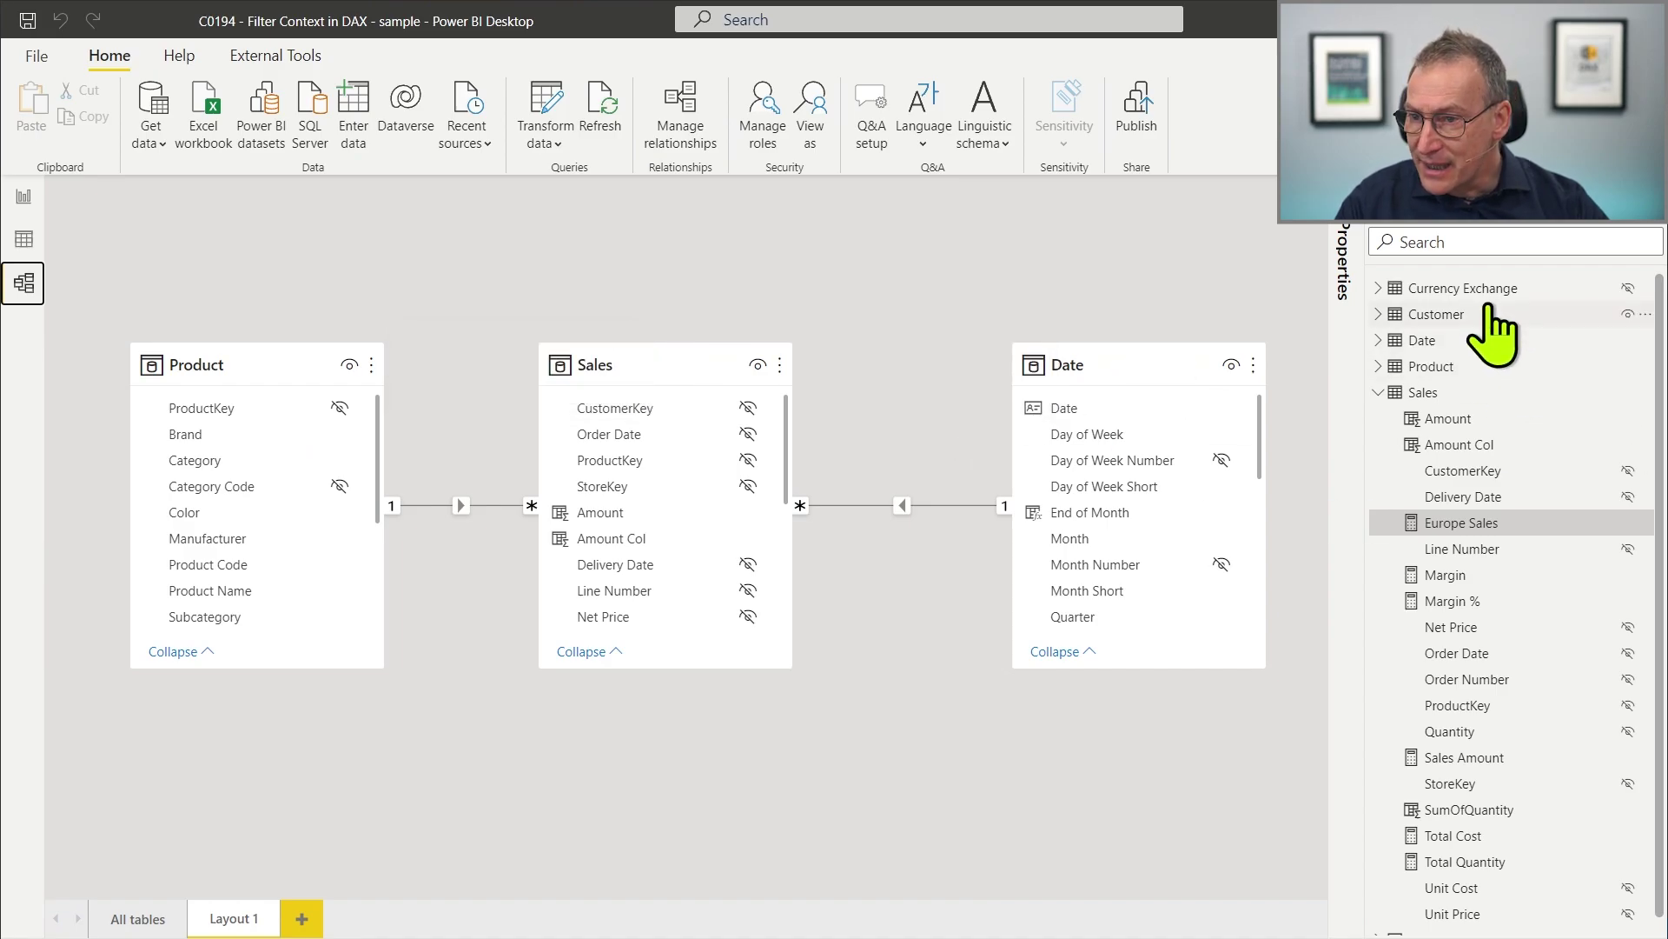
left_click_drag(1493, 334, 793, 849)
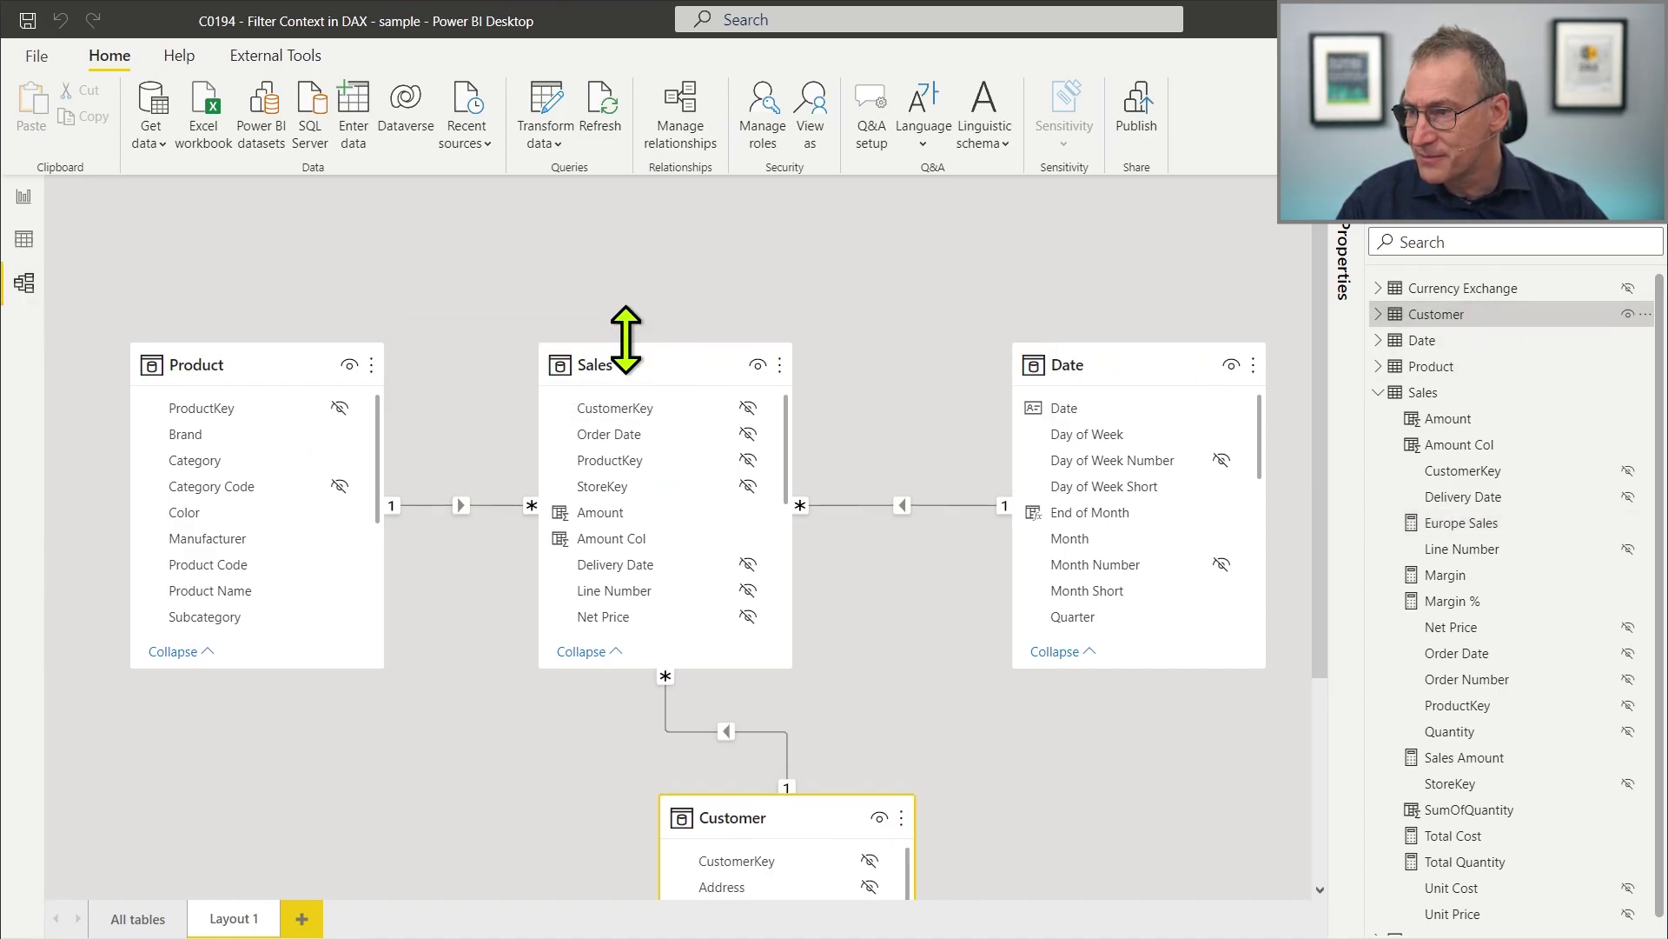
left_click_drag(640, 346, 630, 260)
left_click_drag(261, 361, 256, 275)
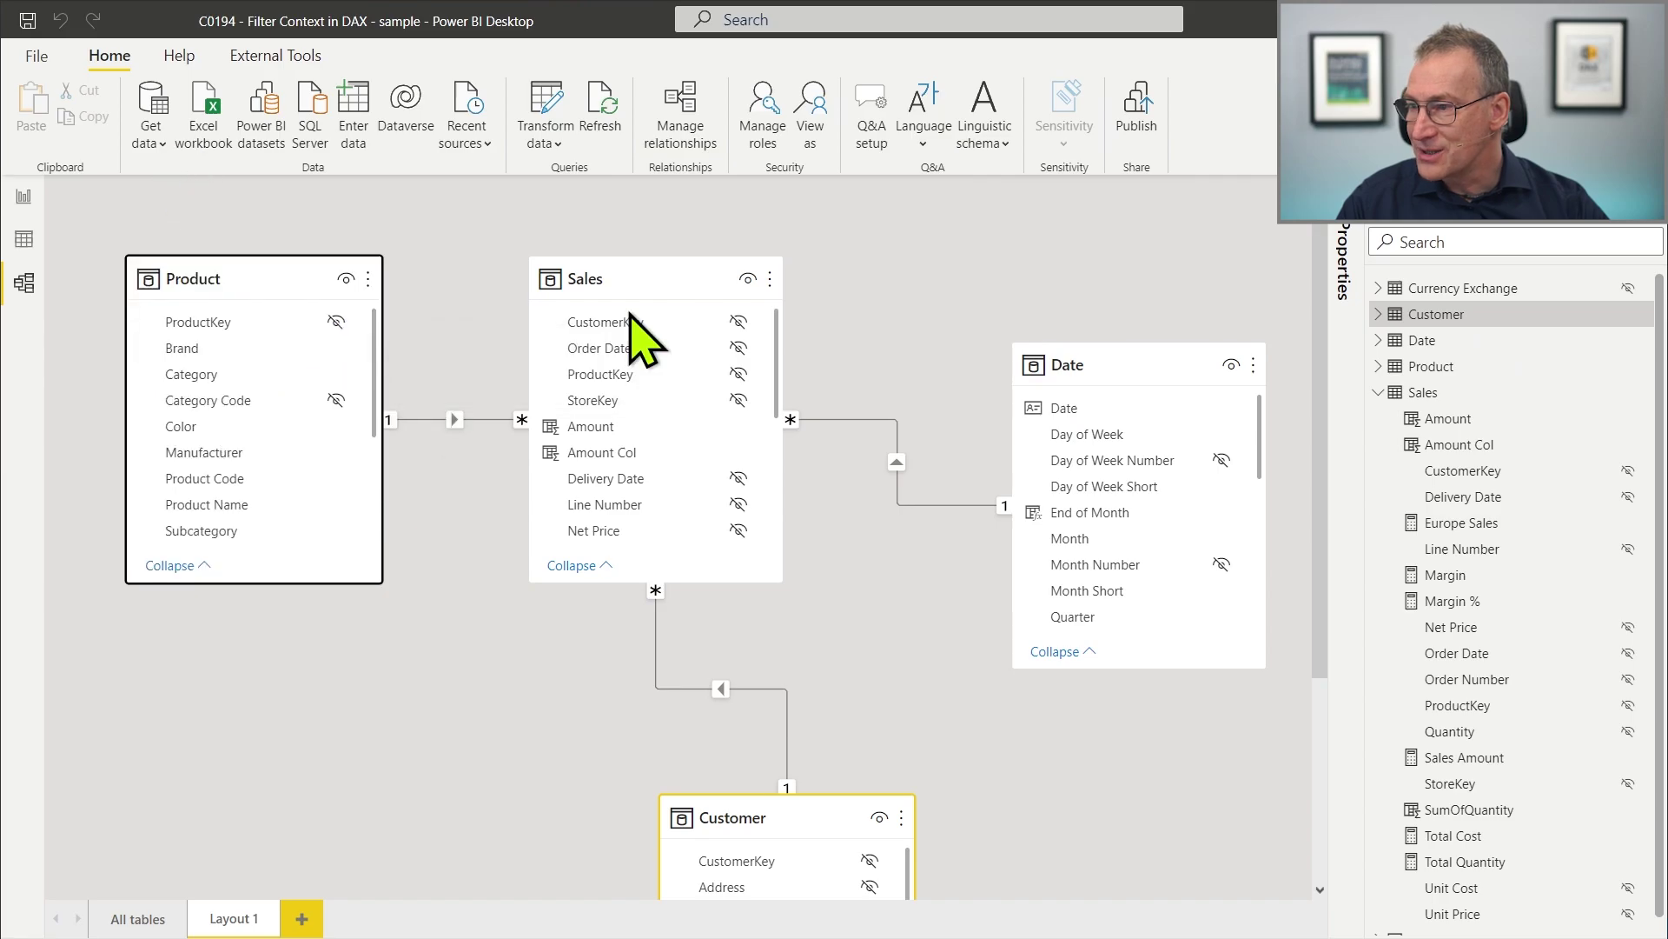
left_click_drag(1143, 368, 1160, 282)
left_click_drag(816, 808, 683, 760)
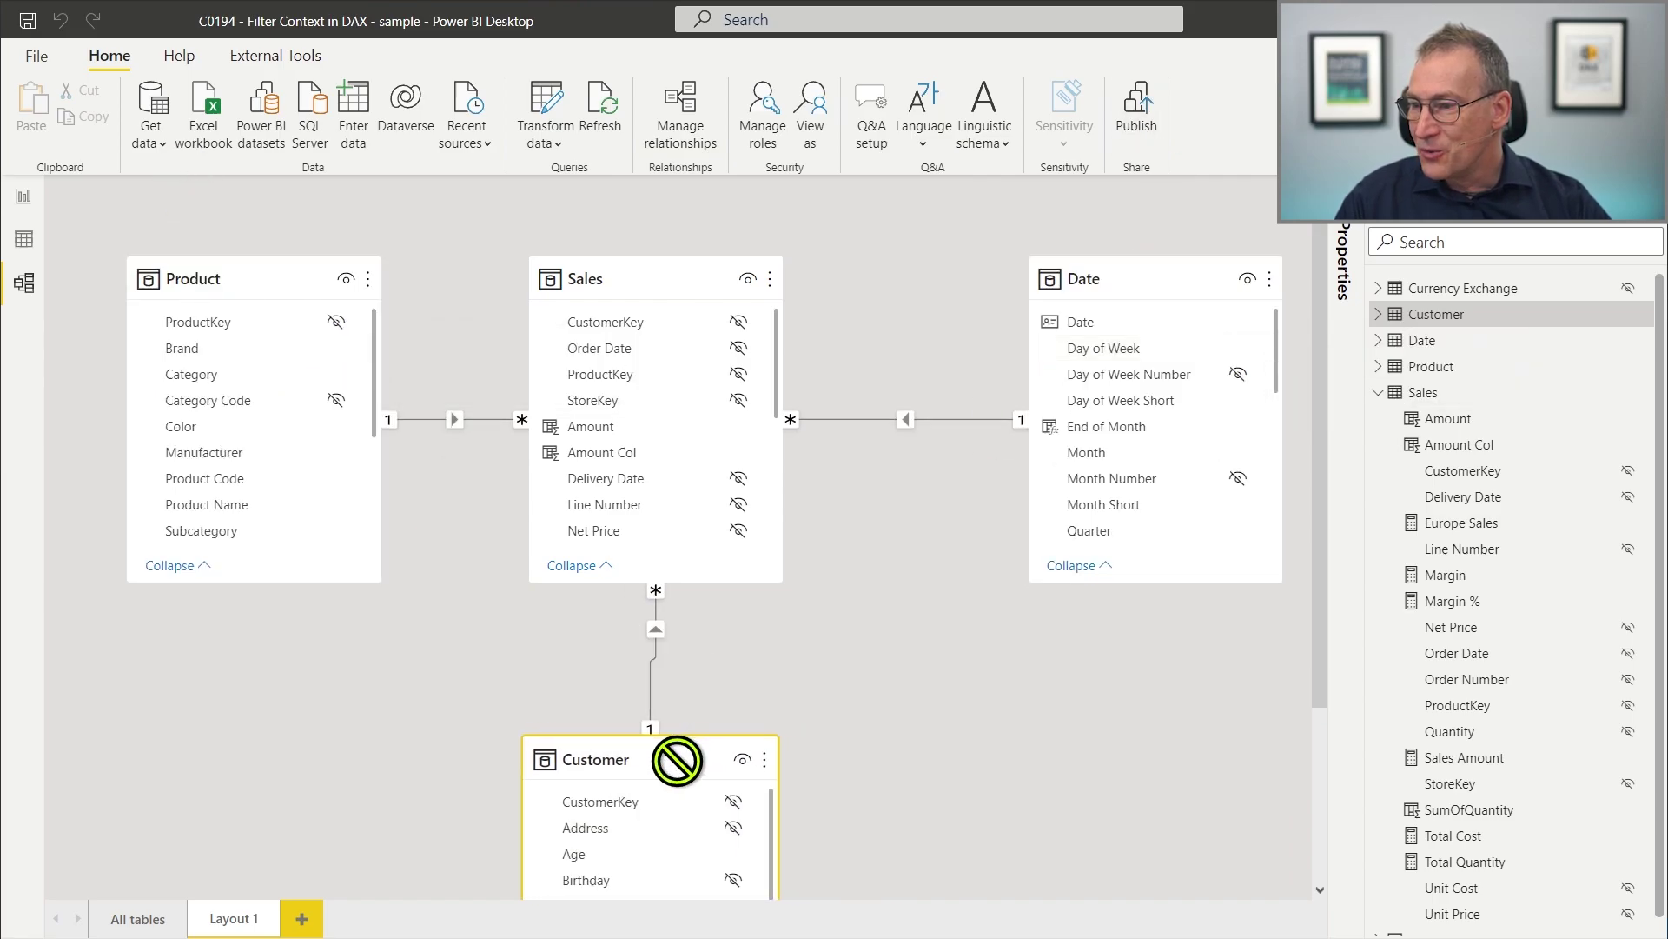
Step: Examine how the Product, Date and Customer tables connect to Sales in the diagram, nudging Customer slightly closer to Sales
left_click(239, 289)
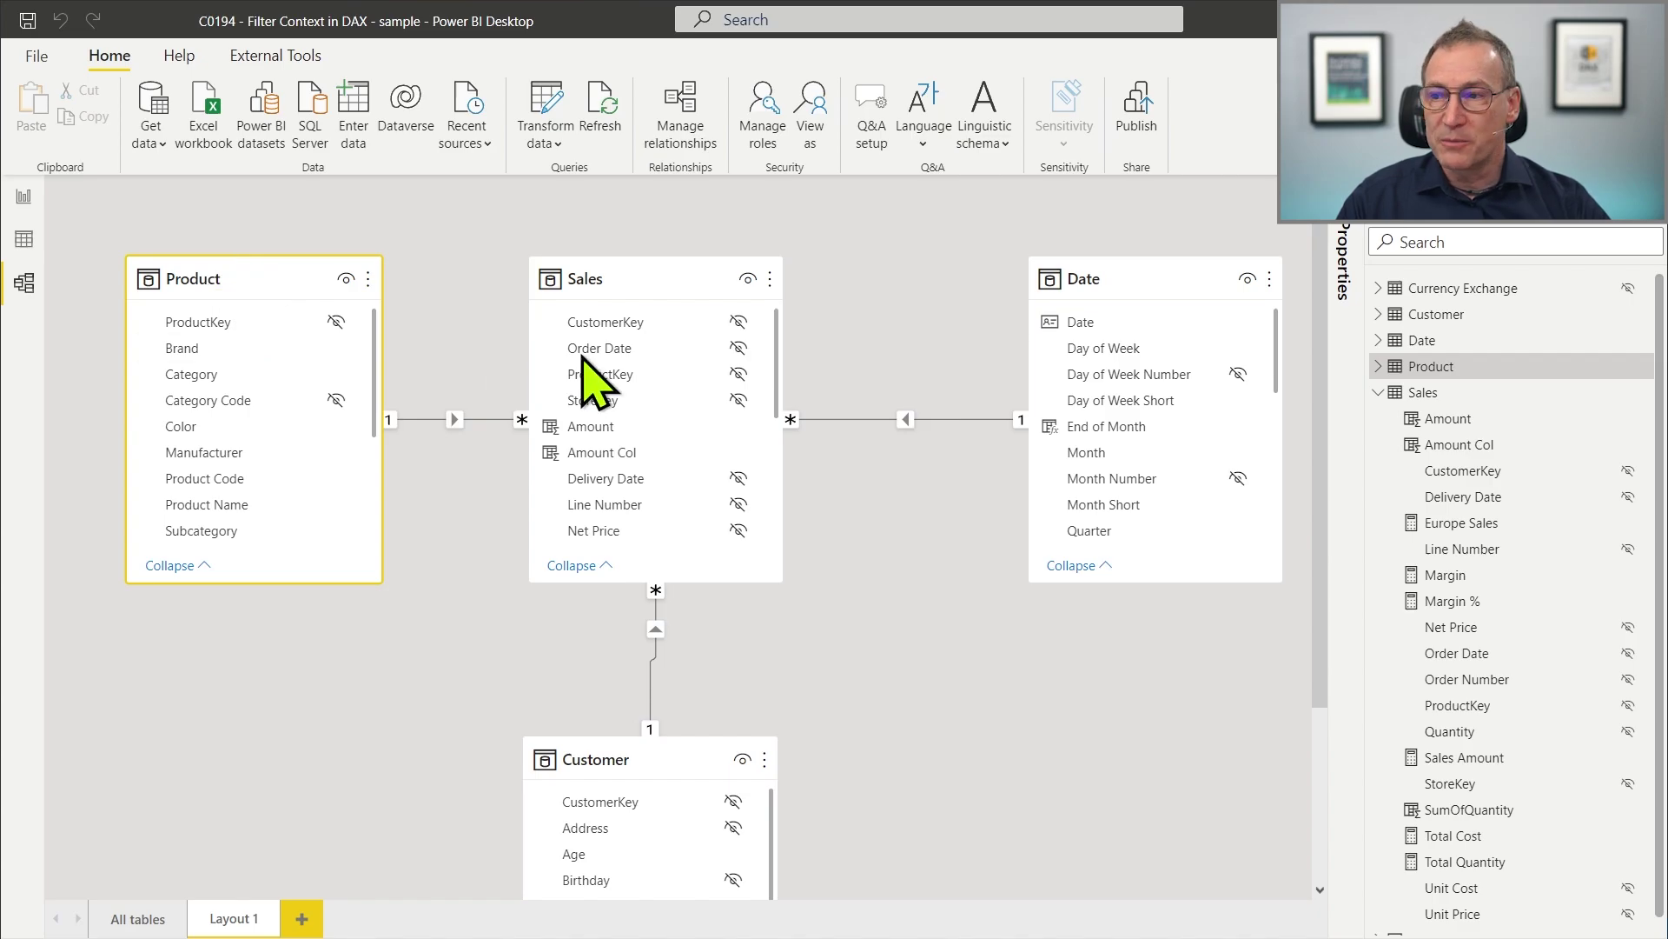
left_click(1127, 282)
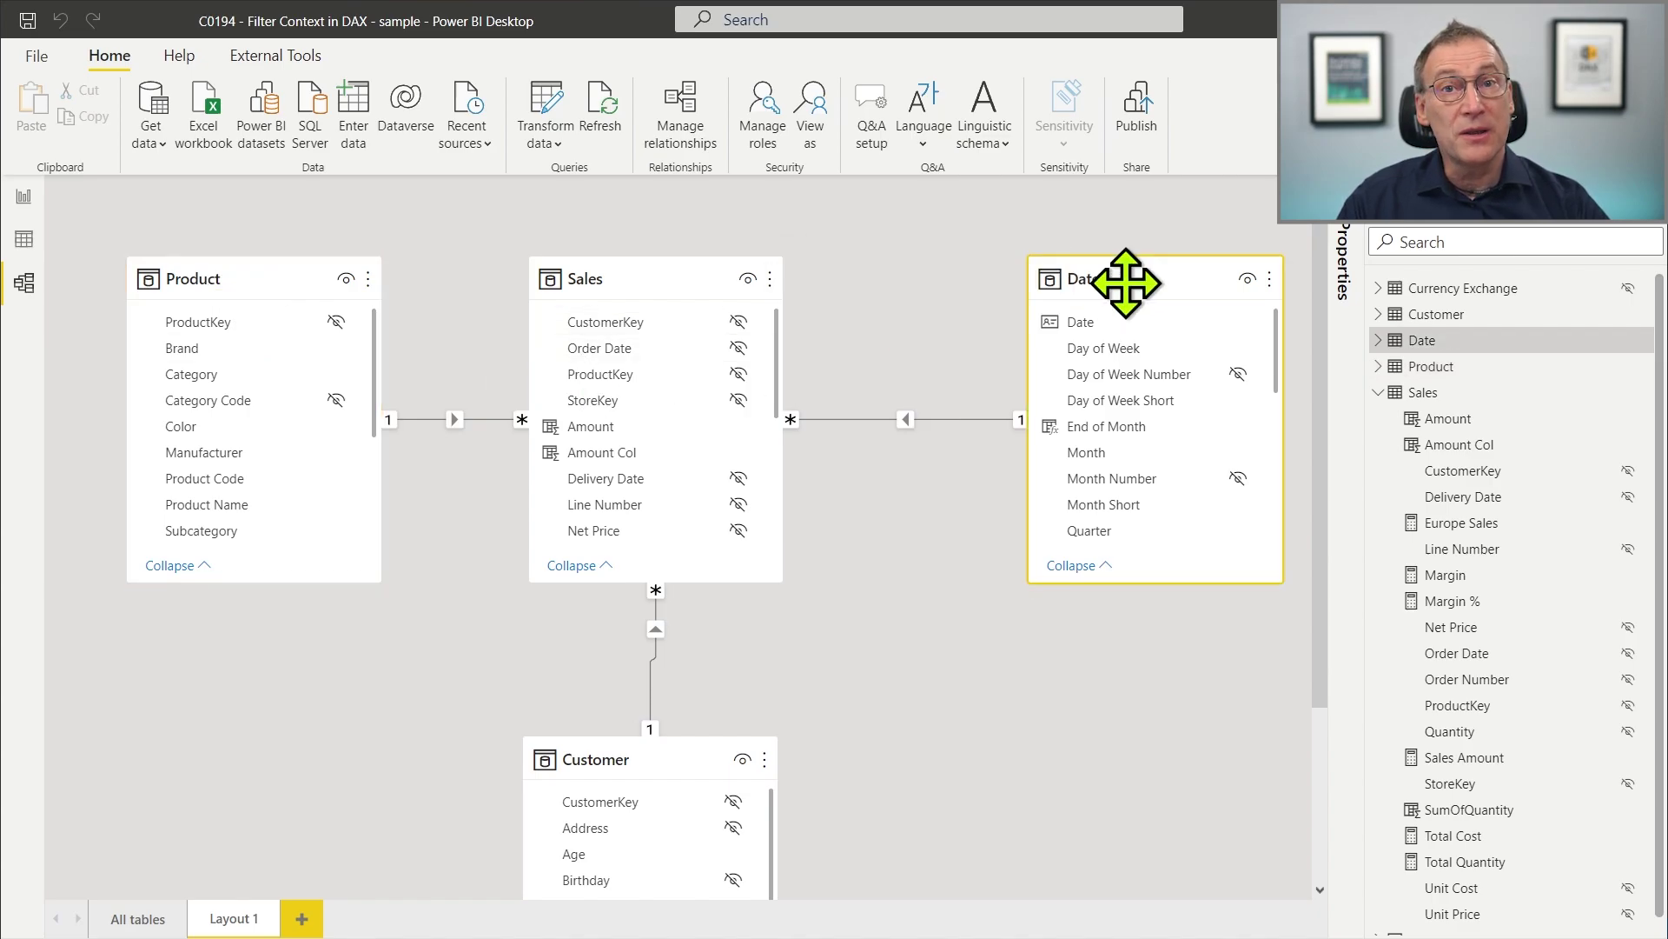
left_click_drag(663, 764, 665, 750)
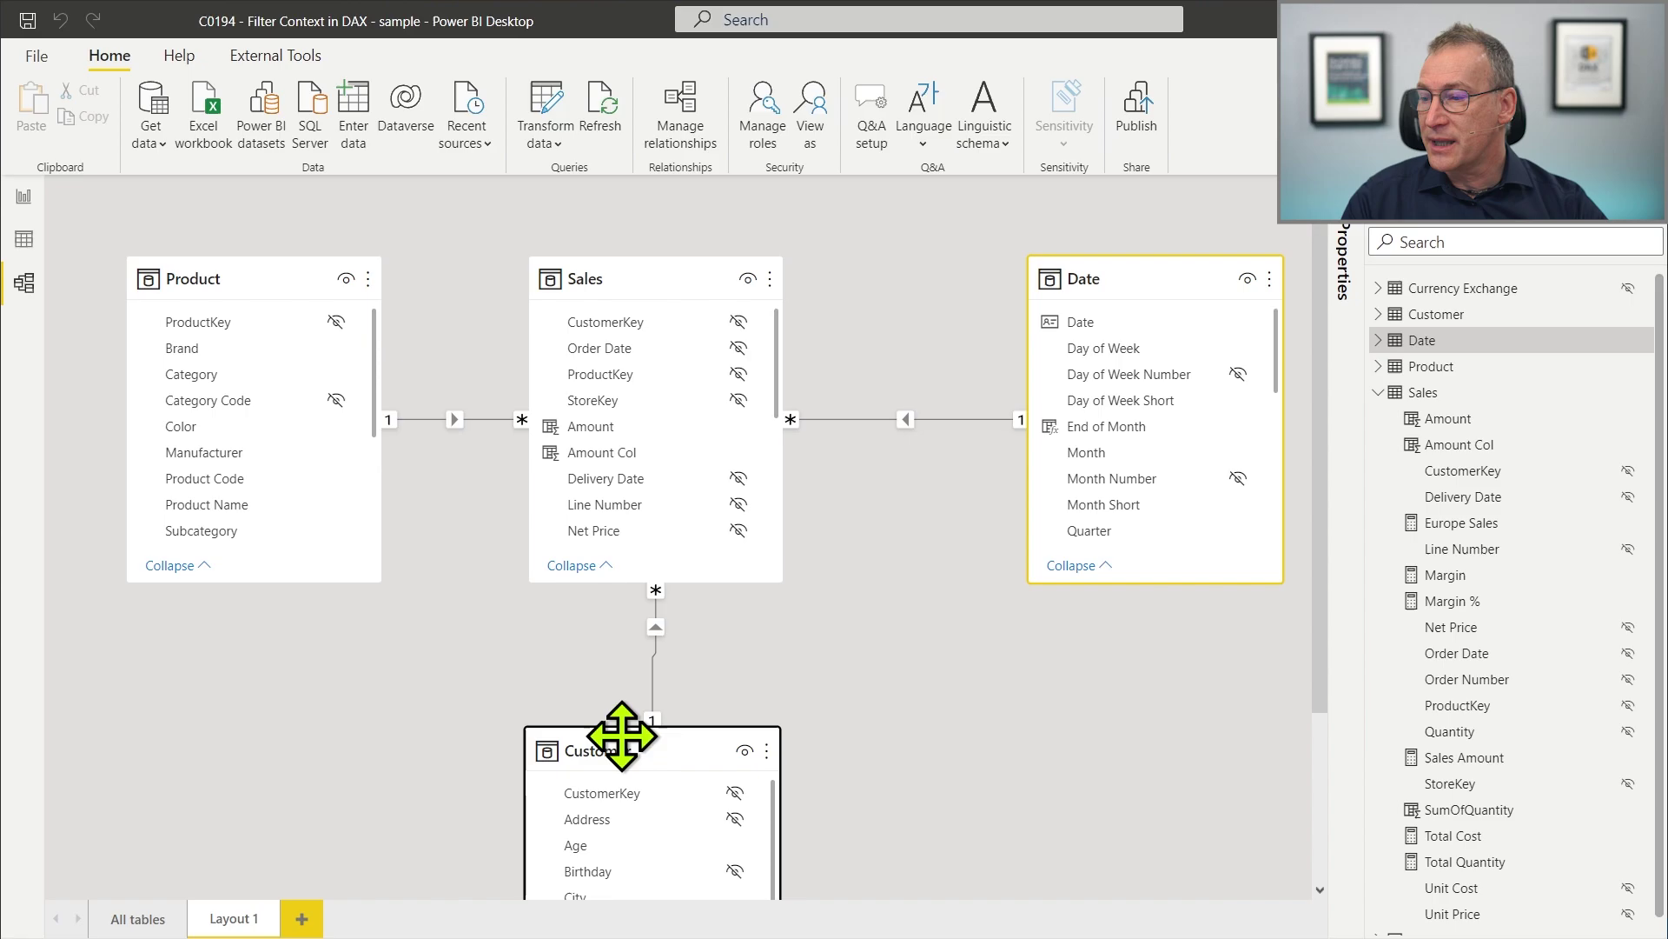
mouse_move(1189, 284)
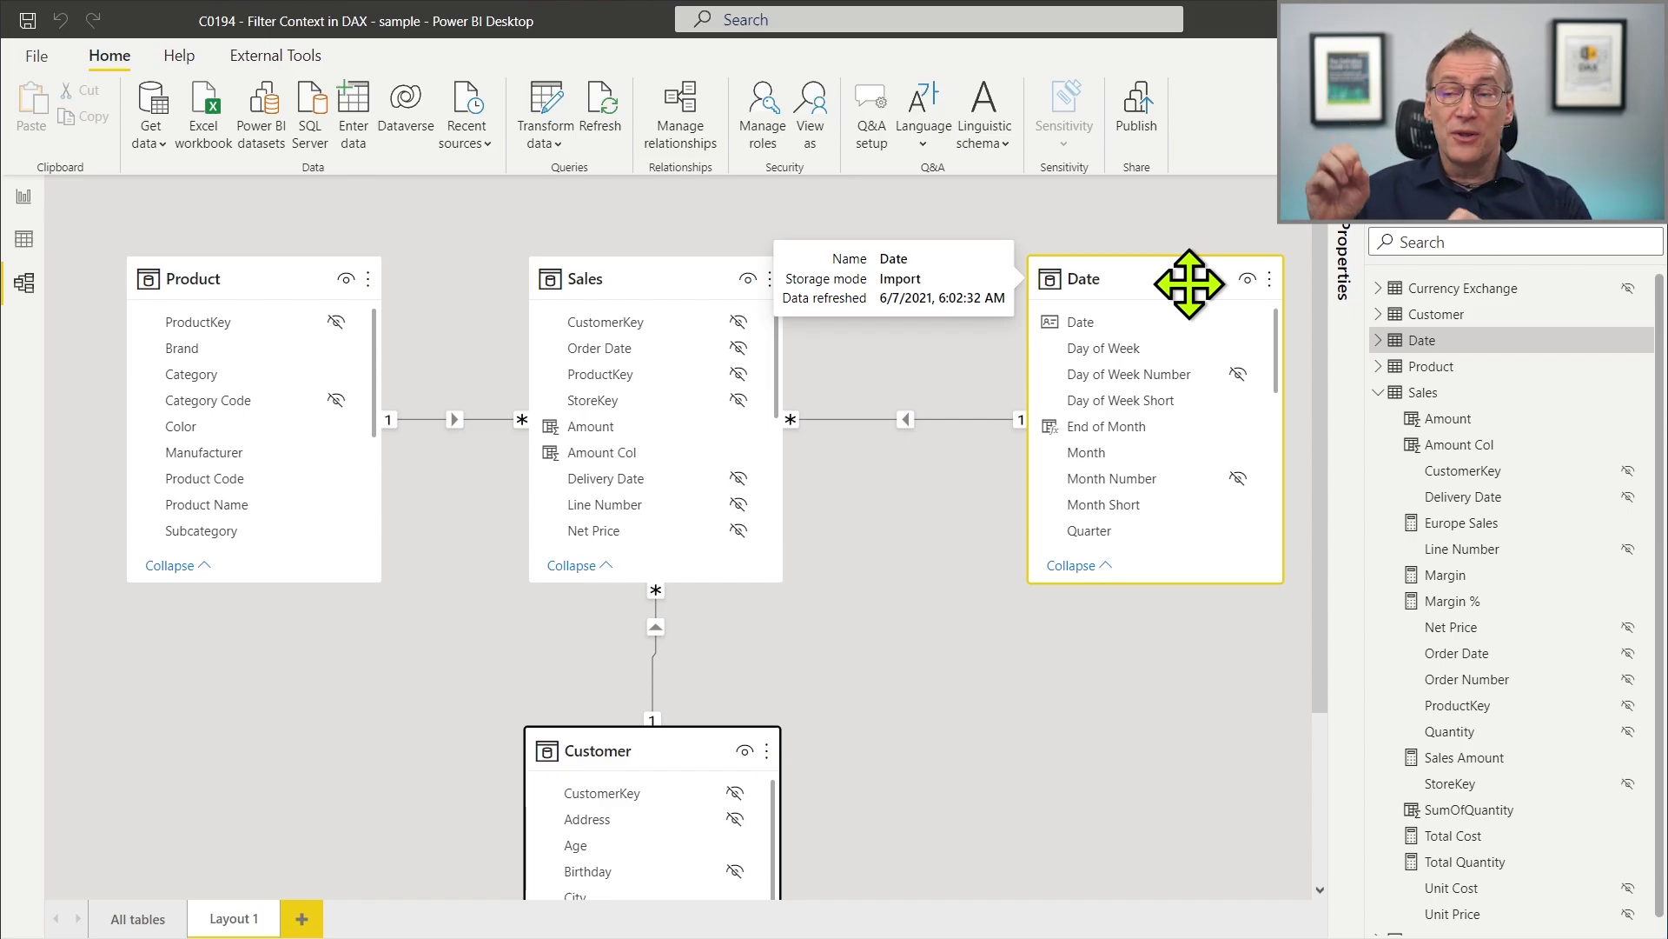
left_click(1147, 689)
scroll(1121, 634, "down", 3)
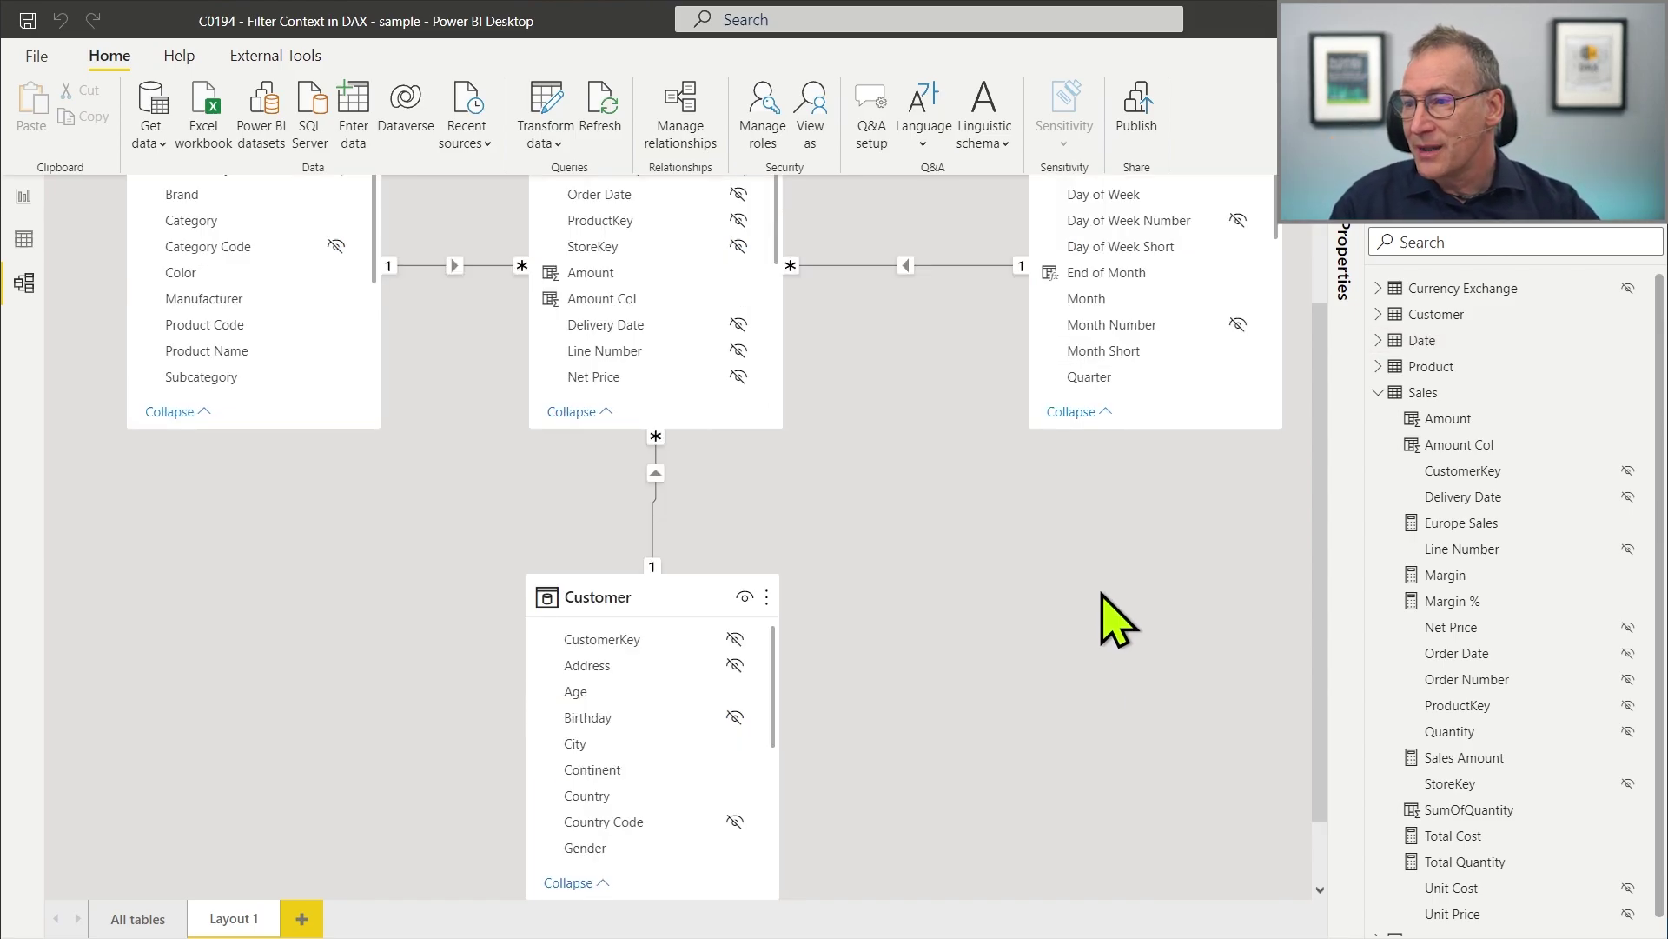
scroll(968, 544, "up", 3)
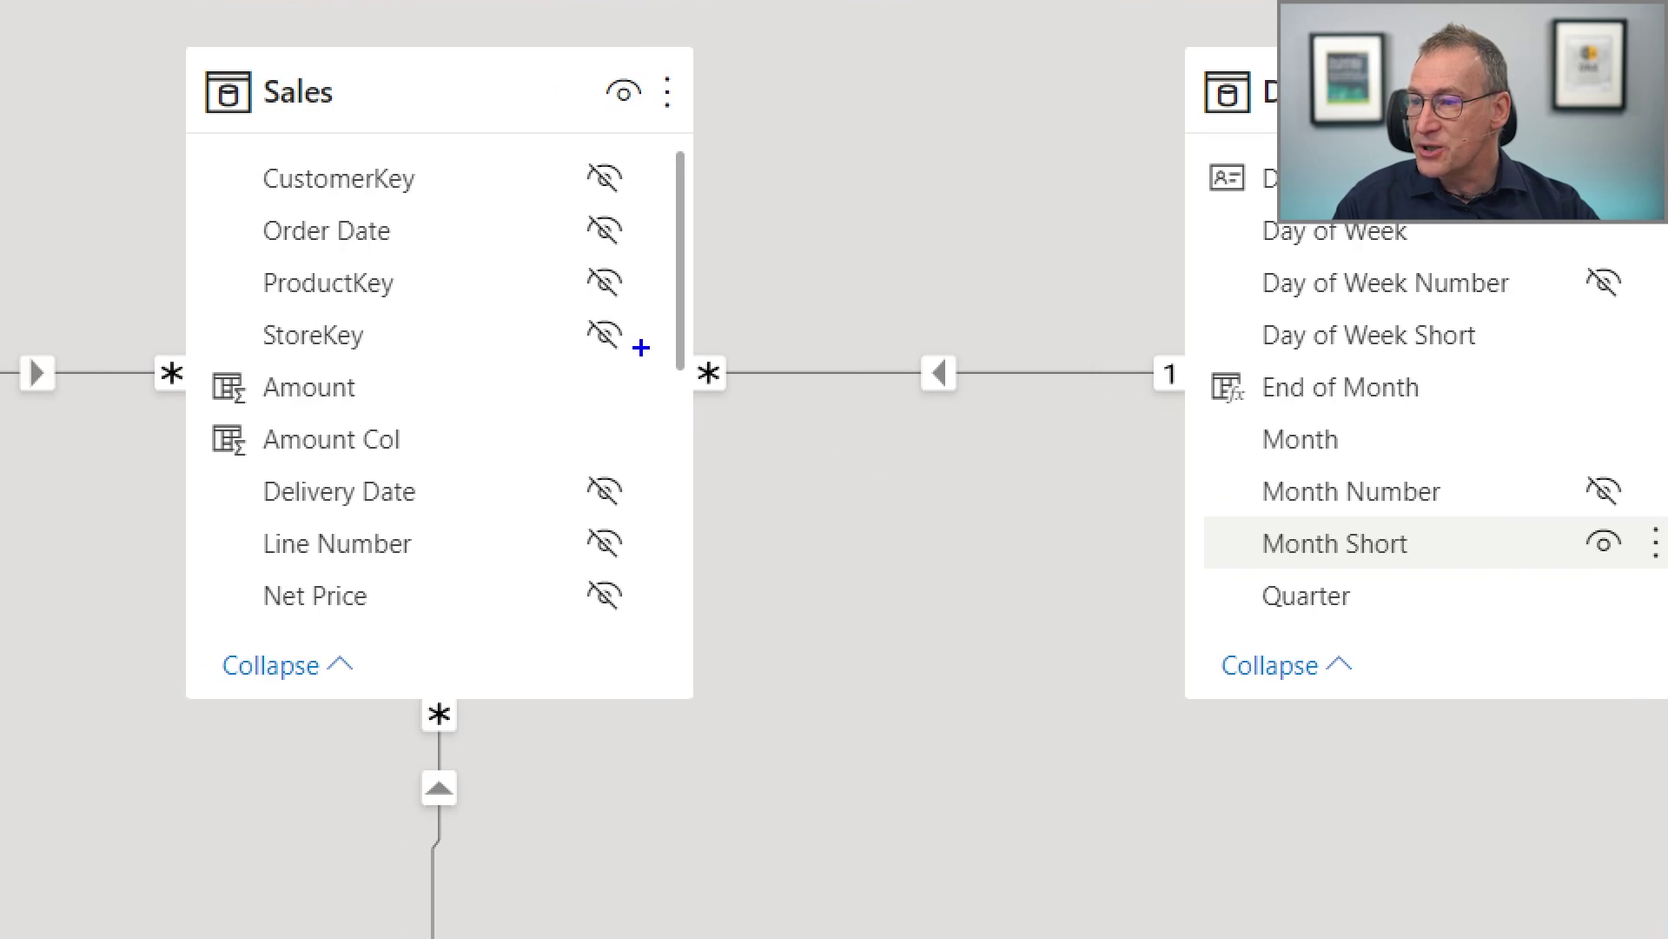
Step: Examine the Date-to-Sales and Customer-to-Sales relationships, focusing on the filter direction arrow of each
left_click_drag(639, 284, 1282, 466)
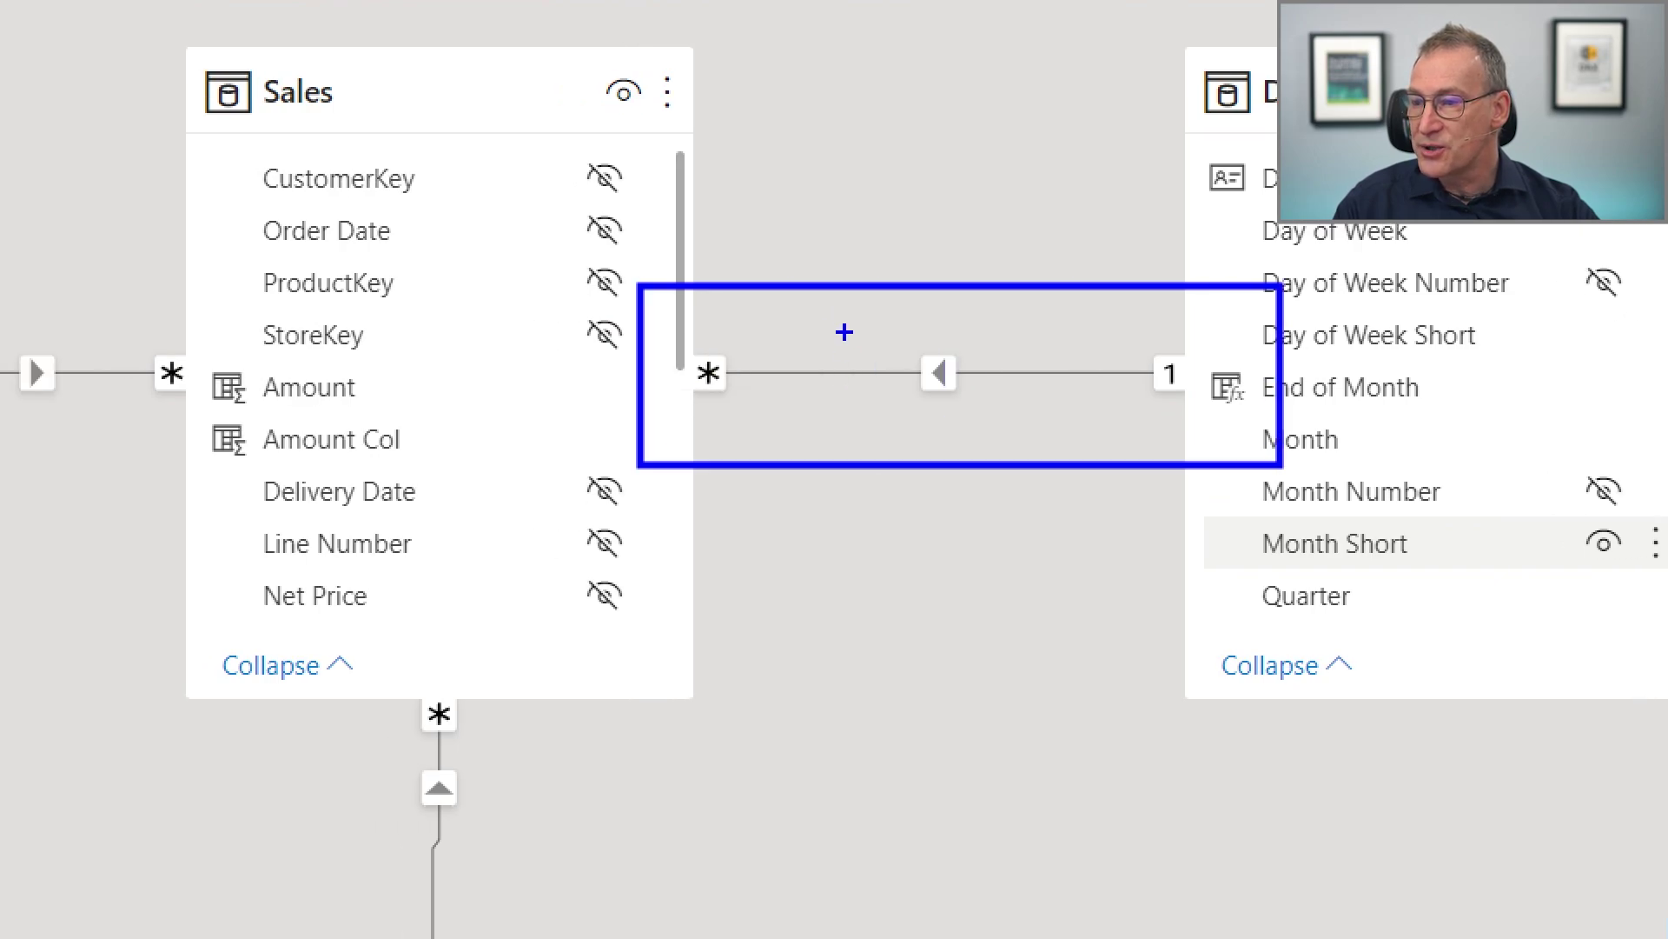
left_click_drag(889, 323, 993, 423)
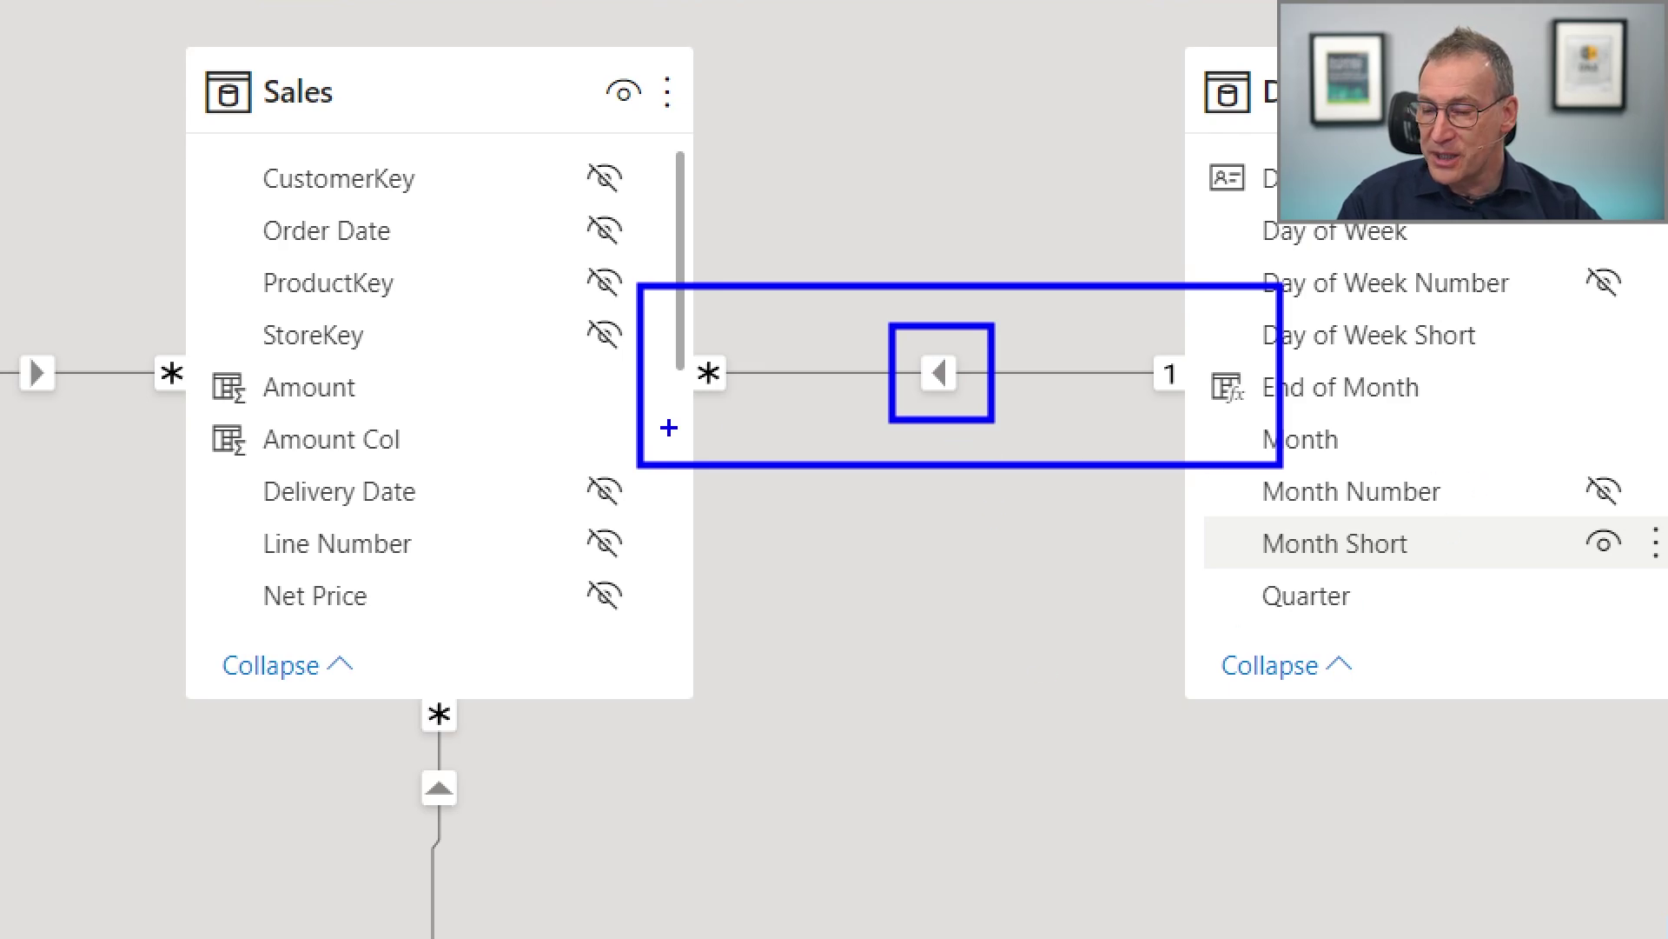
key("Escape")
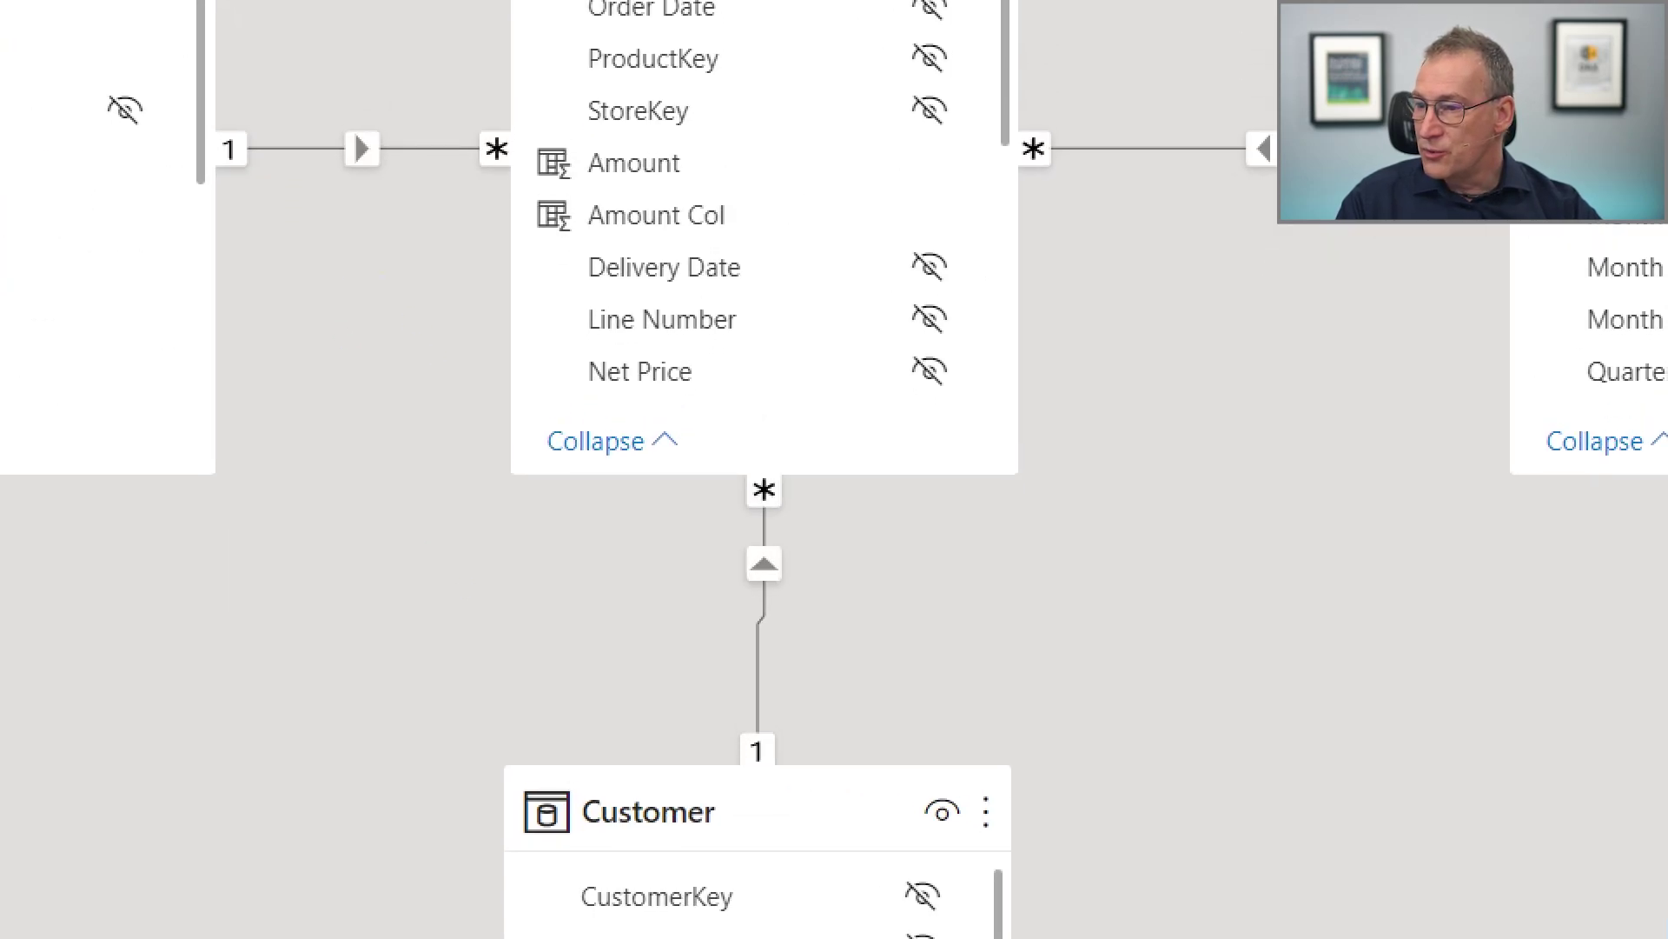
mouse_move(667, 410)
left_mouse_down()
mouse_move(834, 744)
mouse_move(875, 776)
left_mouse_up()
left_click_drag(711, 525, 820, 633)
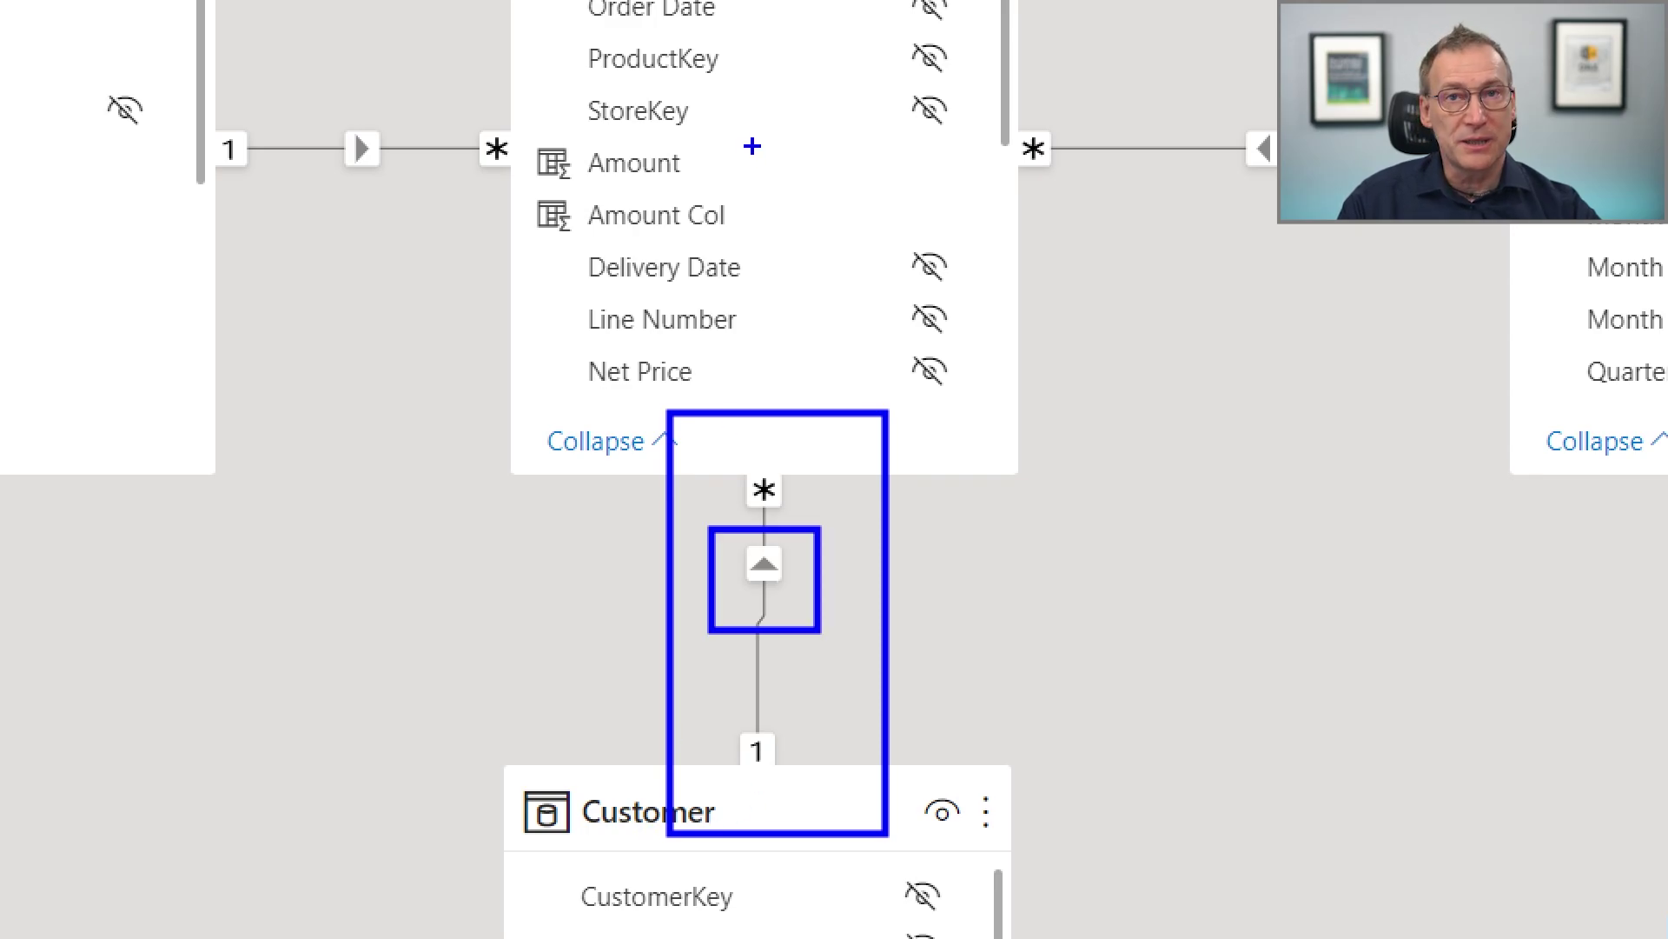
key("Escape")
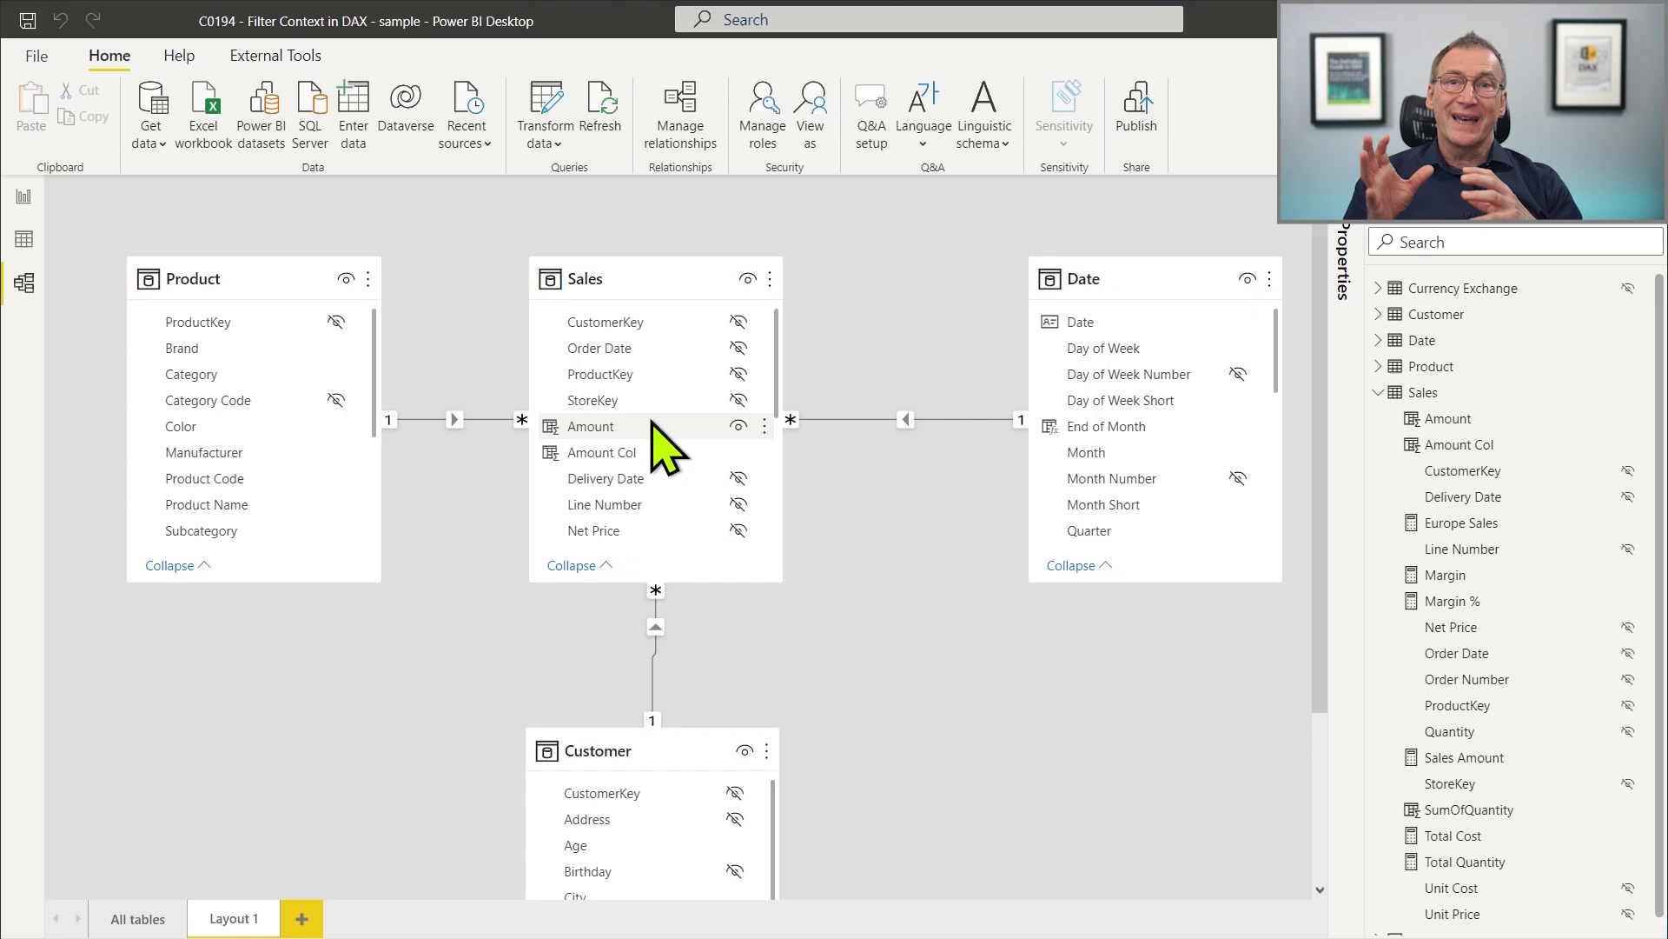